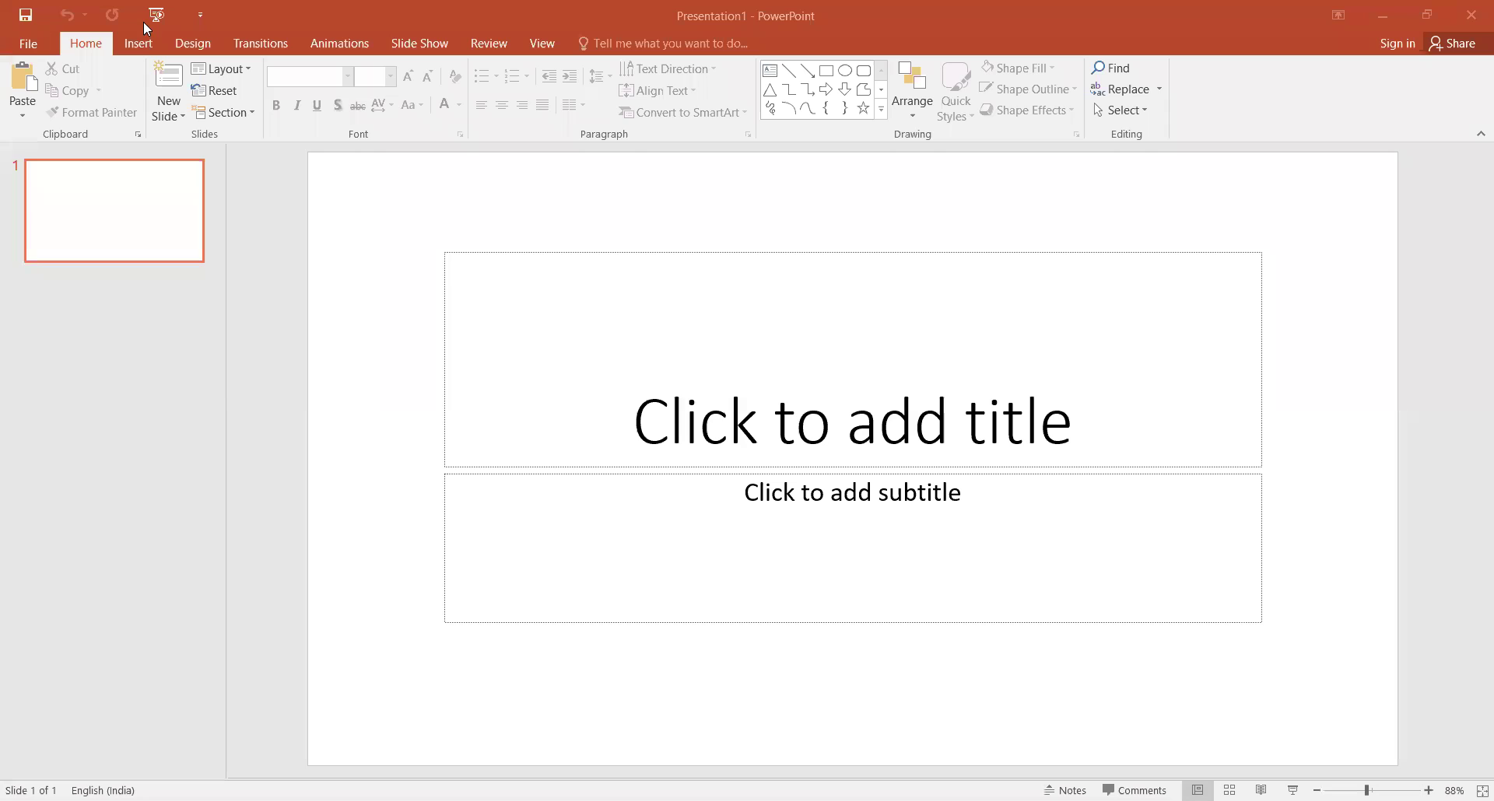
# Step: Add three new slides after the title slide
pyautogui.click(147, 46)
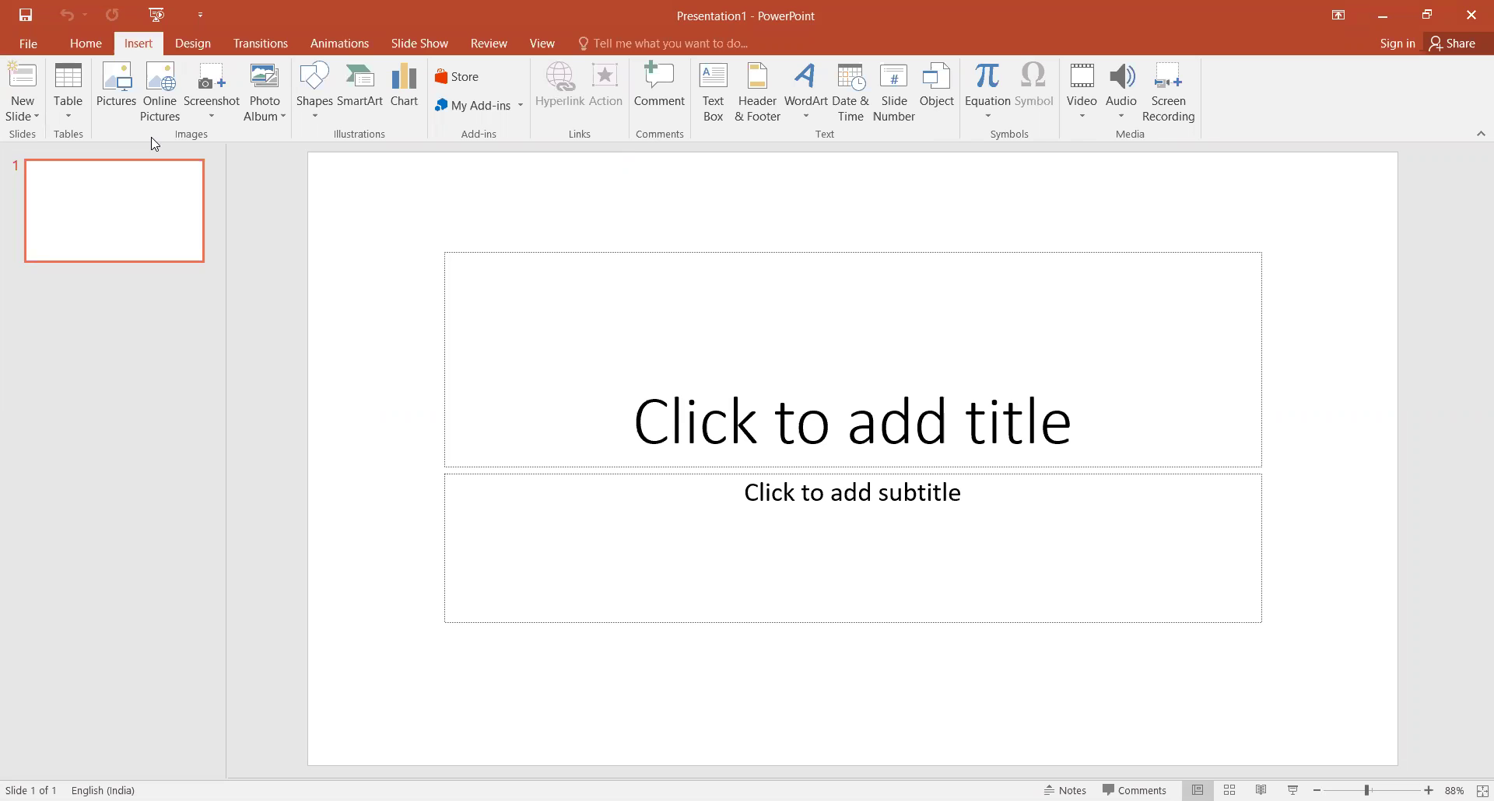
pyautogui.click(21, 70)
pyautogui.click(23, 73)
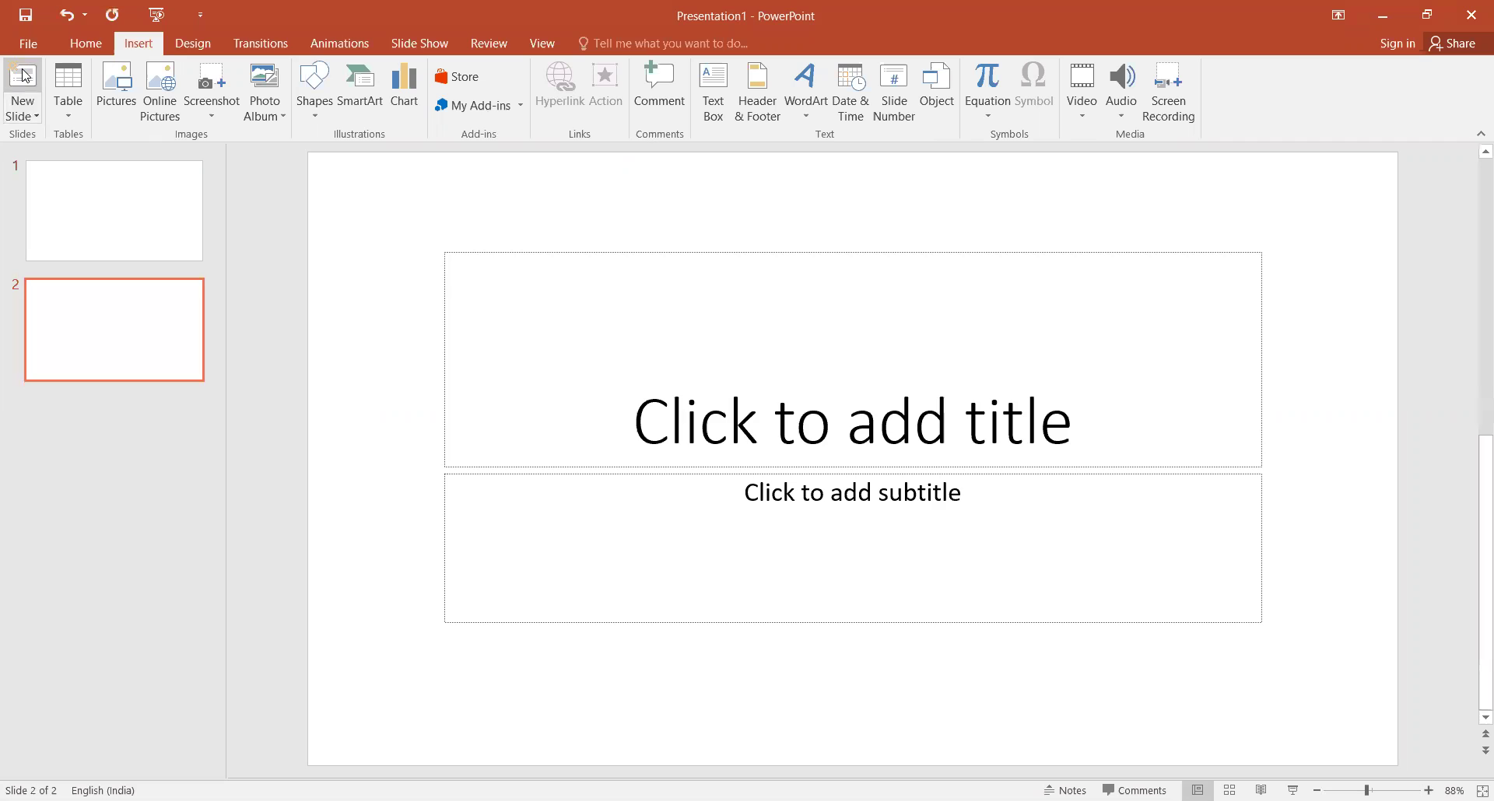
pyautogui.click(23, 73)
# Step: Give slide 1 the title HARTRON SKILL CENTRE
pyautogui.click(92, 185)
pyautogui.click(635, 328)
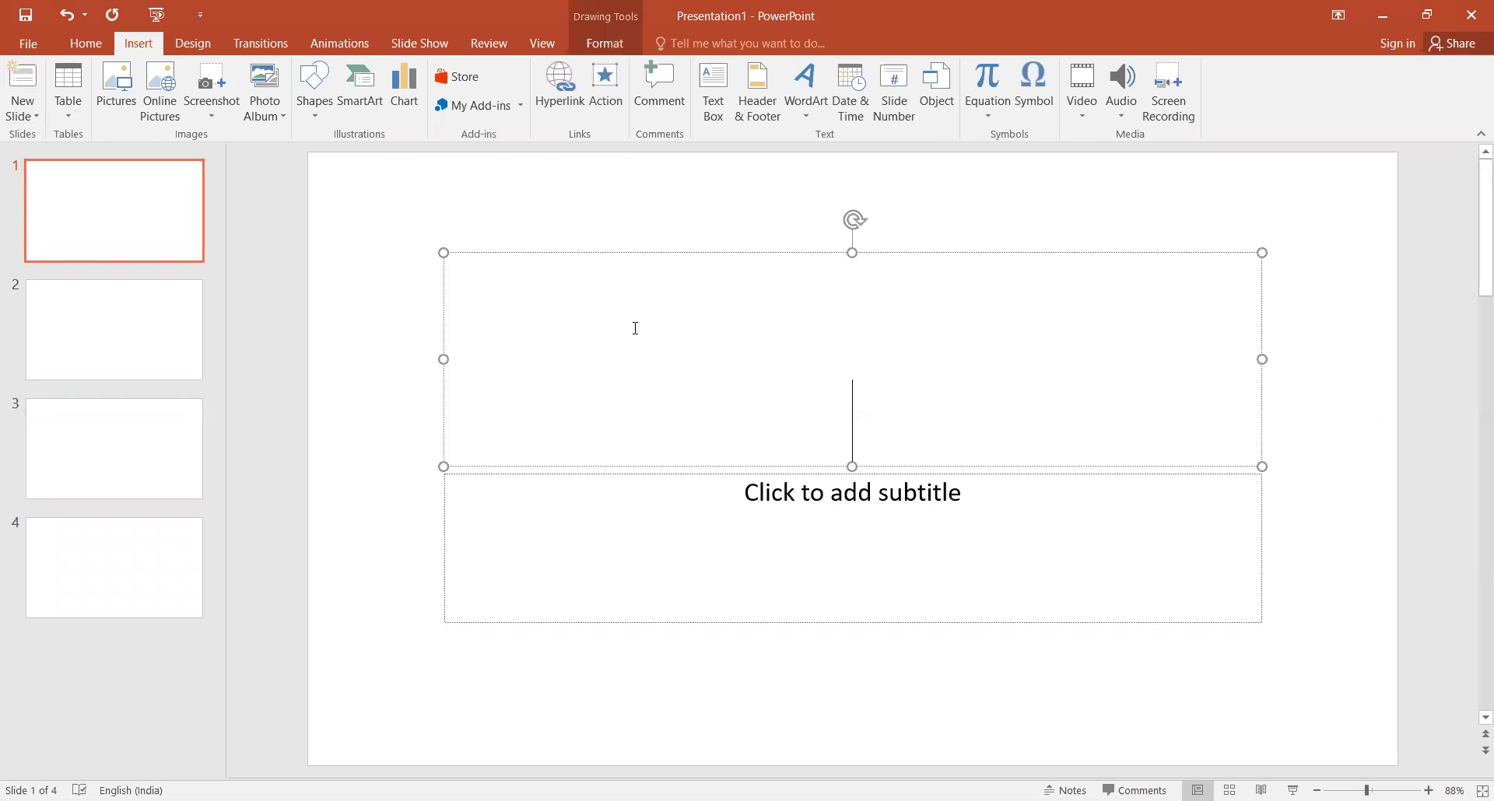
pyautogui.write('h')
pyautogui.press('BackSpace')
pyautogui.write('hartr')
pyautogui.press('BackSpace')
pyautogui.press('BackSpace')
pyautogui.press('BackSpace')
pyautogui.press('BackSpace')
pyautogui.press('BackSpace')
pyautogui.write('HARTRON SKI')
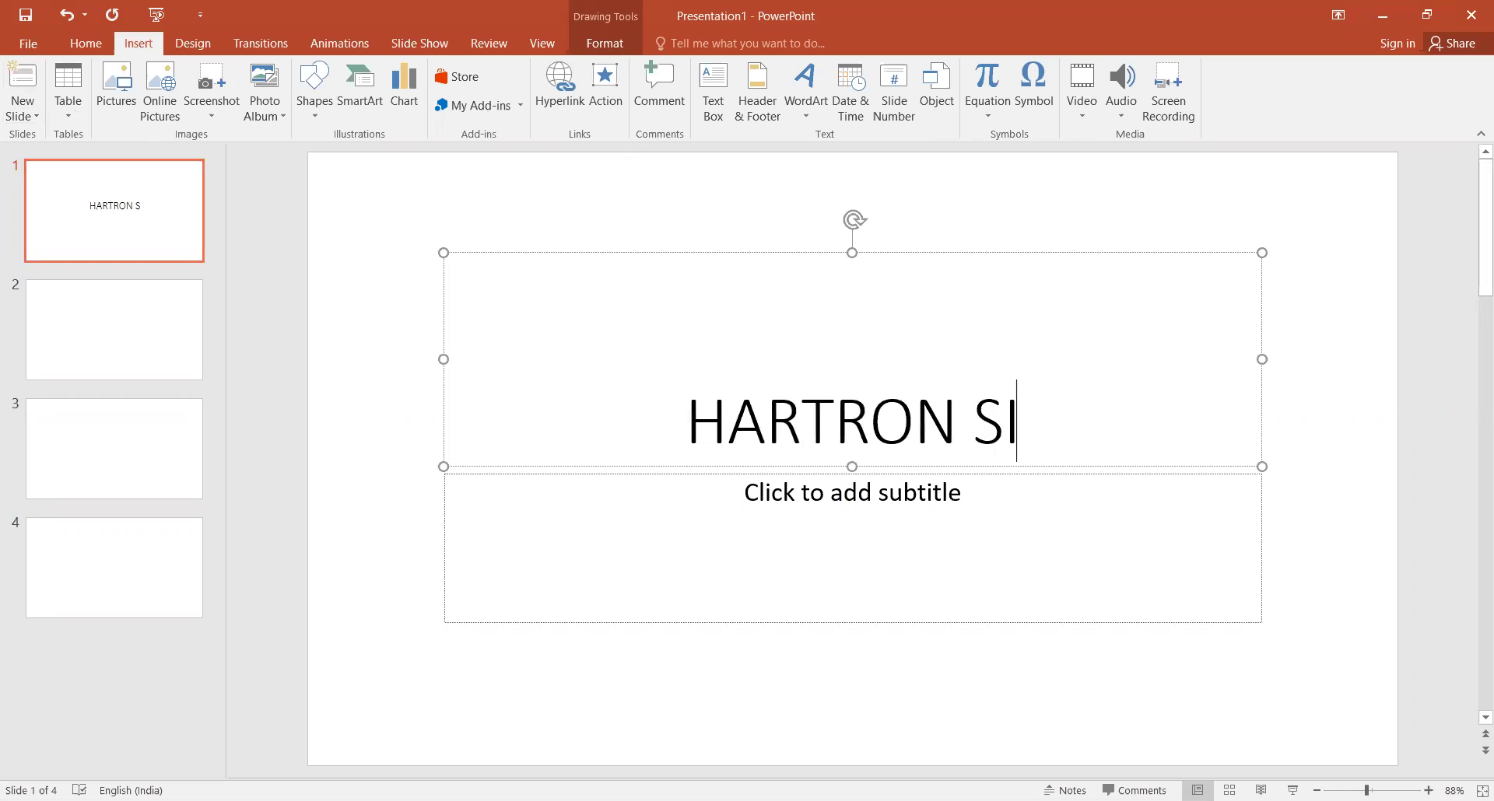
pyautogui.press('BackSpace')
pyautogui.write('KILL CENTRE')
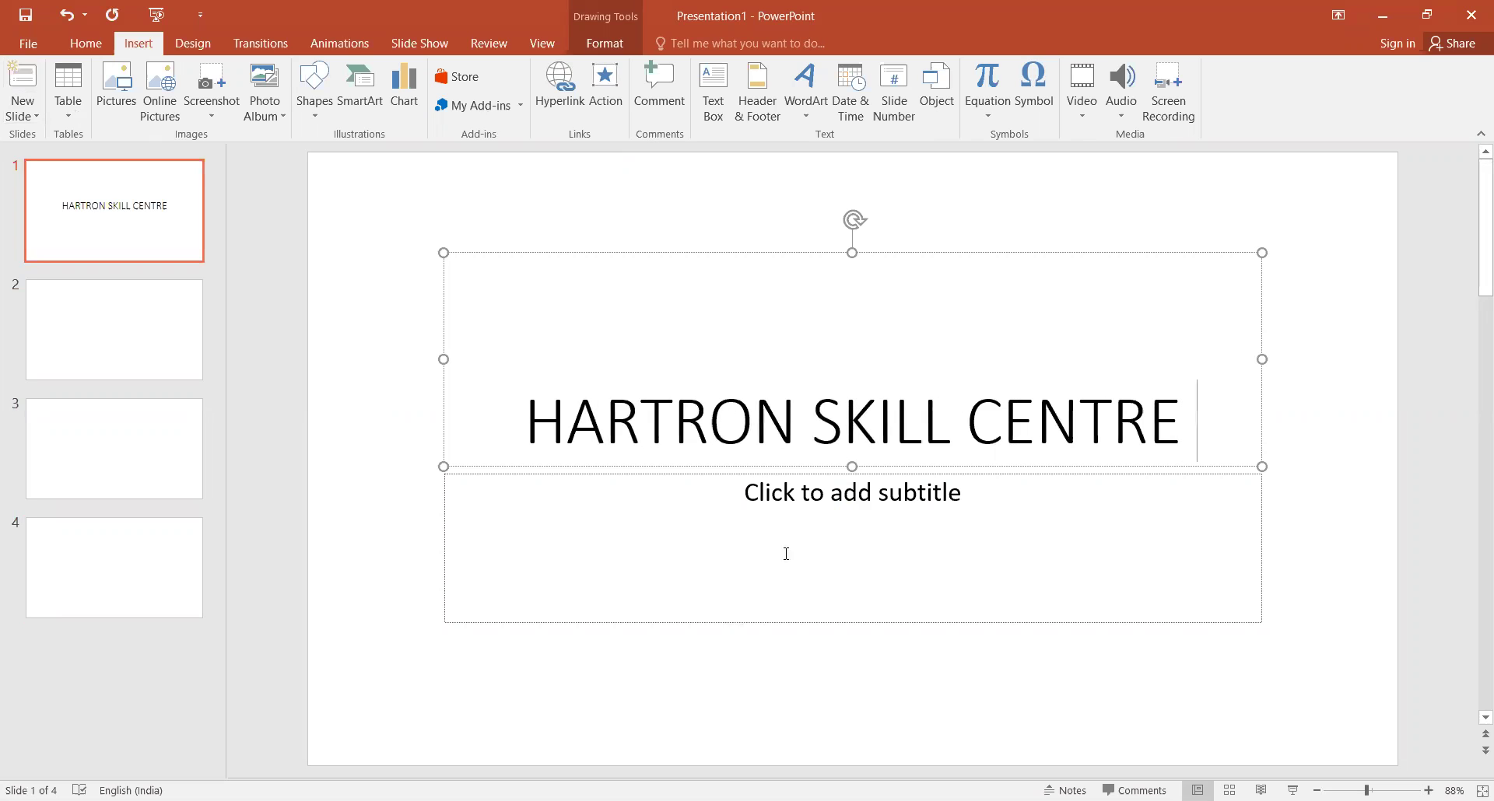
# Step: Begin typing the subtitle YAMUNANAGAR on slide 1, fixing the typos
pyautogui.click(780, 551)
pyautogui.write('YAMNANA')
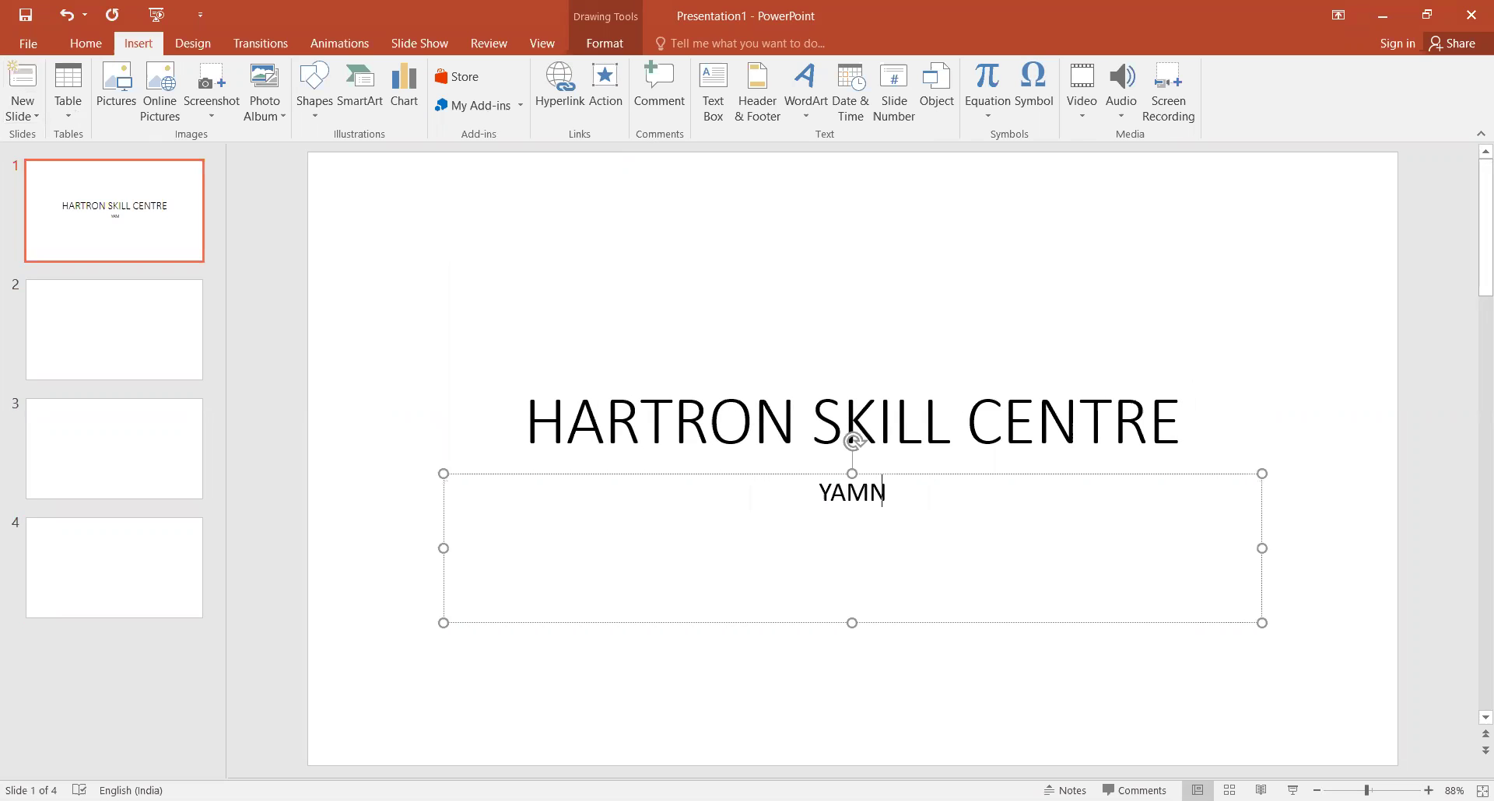
pyautogui.press('BackSpace')
pyautogui.press('BackSpace')
pyautogui.press('BackSpace')
pyautogui.press('BackSpace')
pyautogui.write('UNANANAGR')
pyautogui.press('BackSpace')
pyautogui.press('BackSpace')
pyautogui.press('BackSpace')
pyautogui.press('BackSpace')
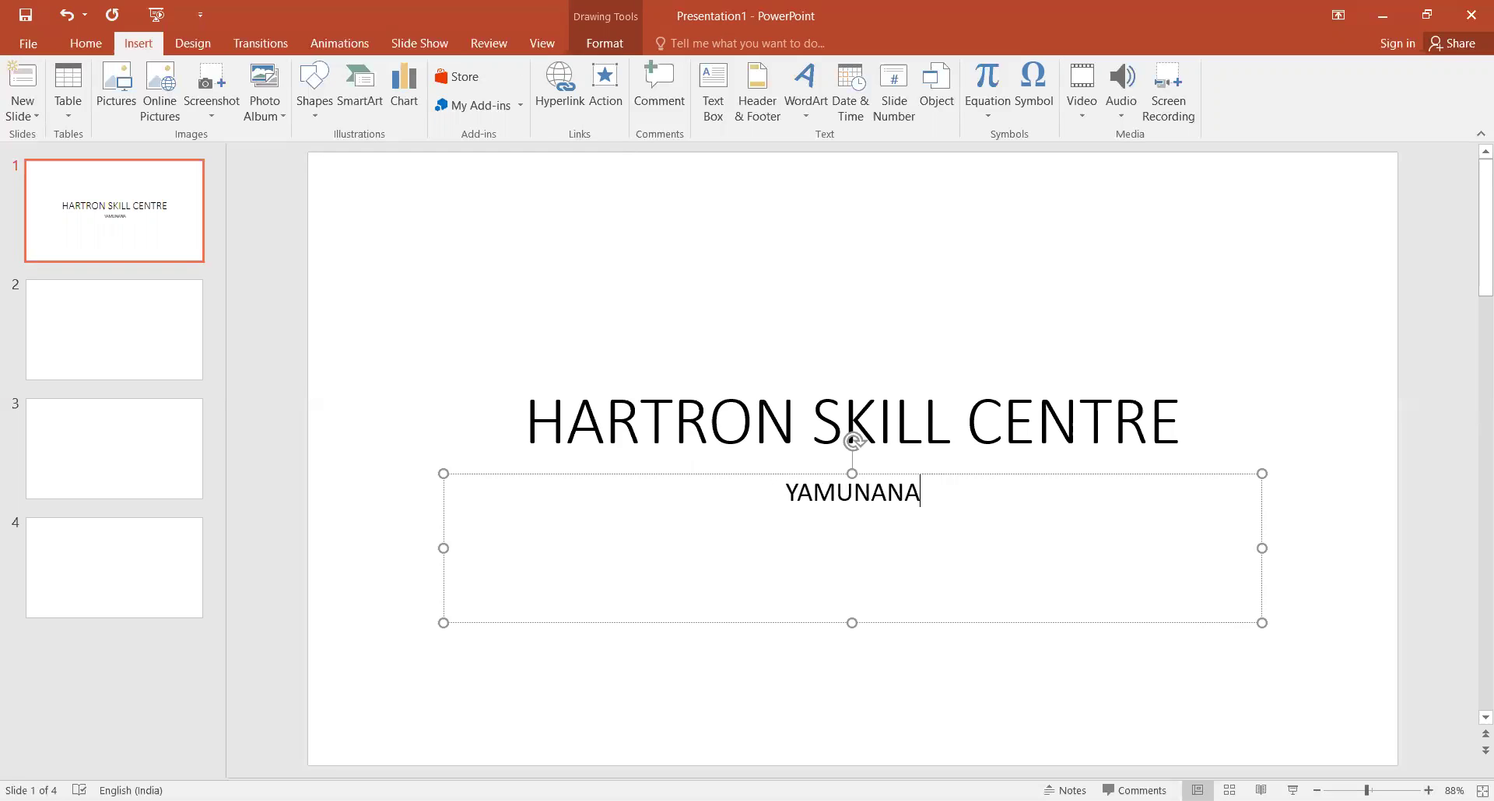
pyautogui.press('BackSpace')
pyautogui.press('BackSpace')
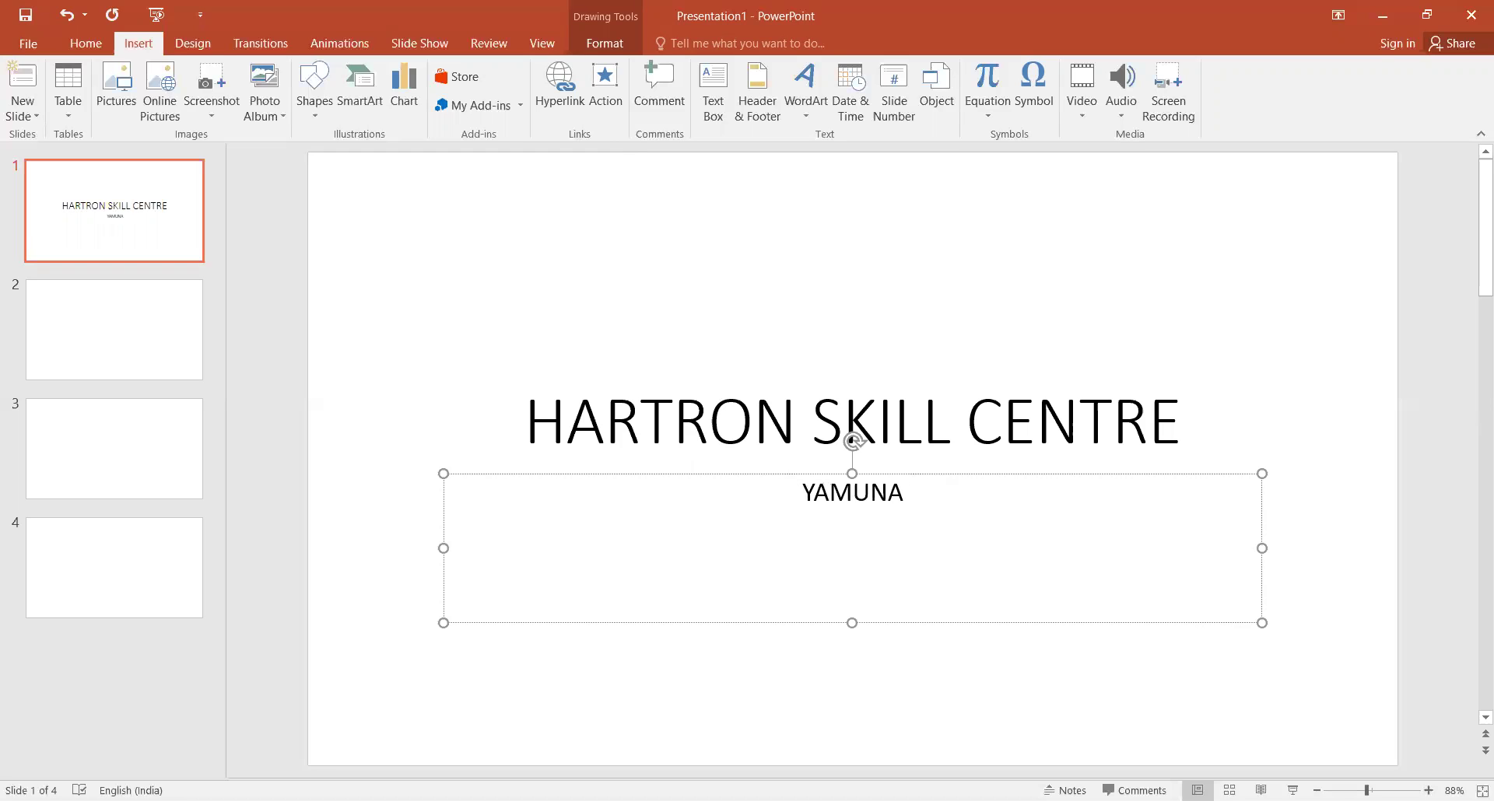
# Step: Finish the YAMUNANAGAR subtitle and title slide 2 INSERTING PICTURE
pyautogui.write('NAGAR')
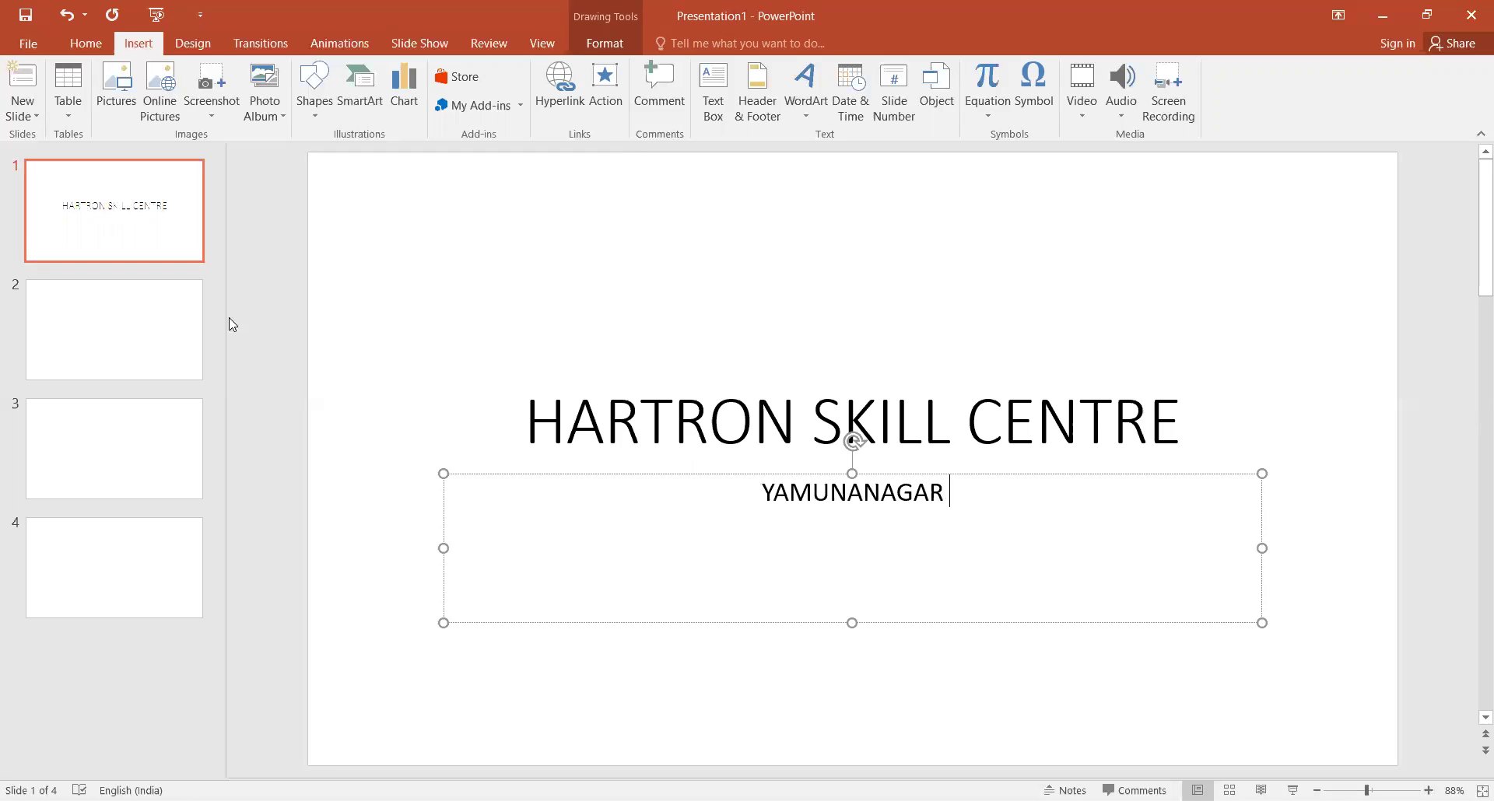
pyautogui.click(68, 301)
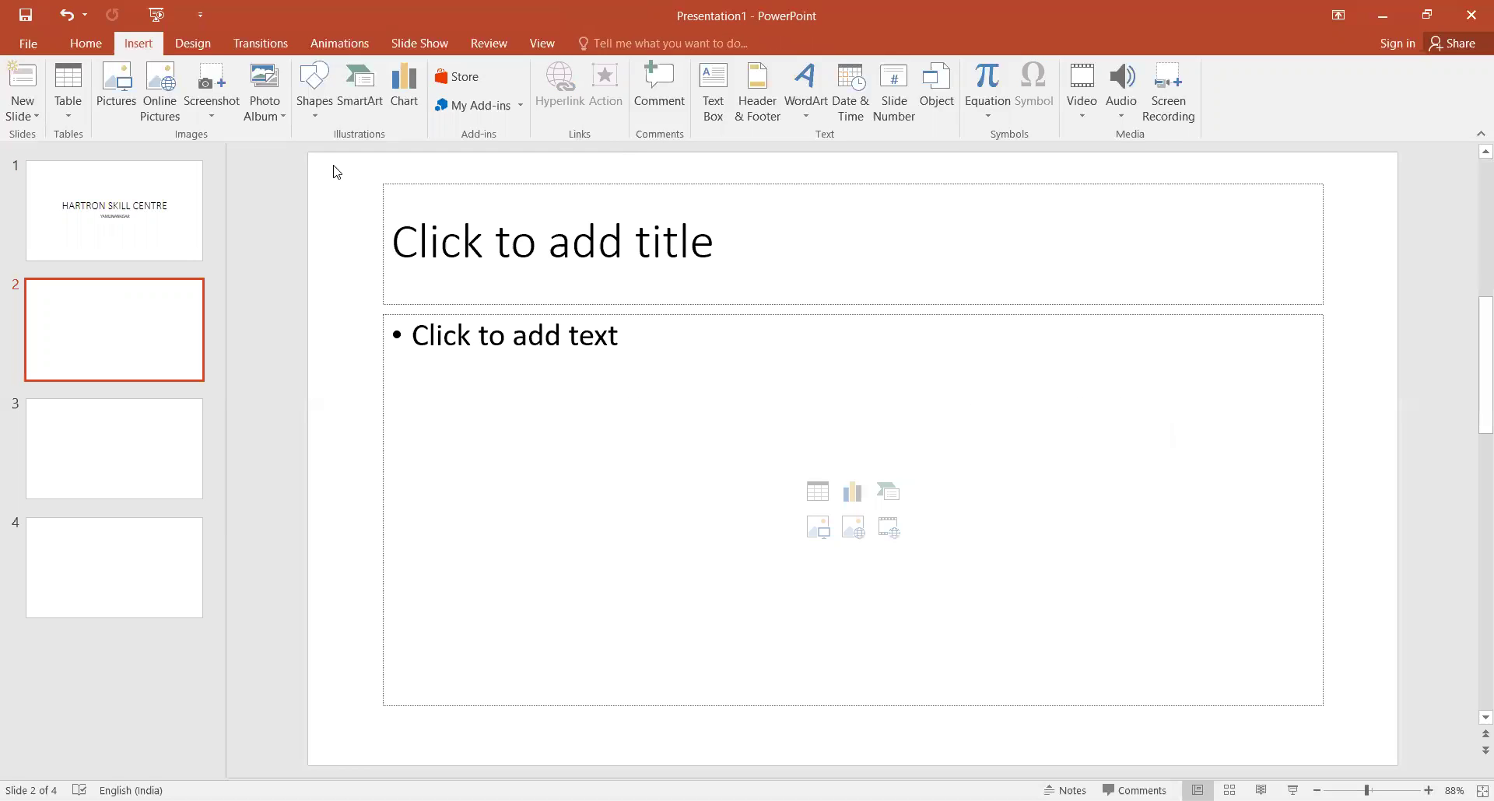
pyautogui.click(484, 218)
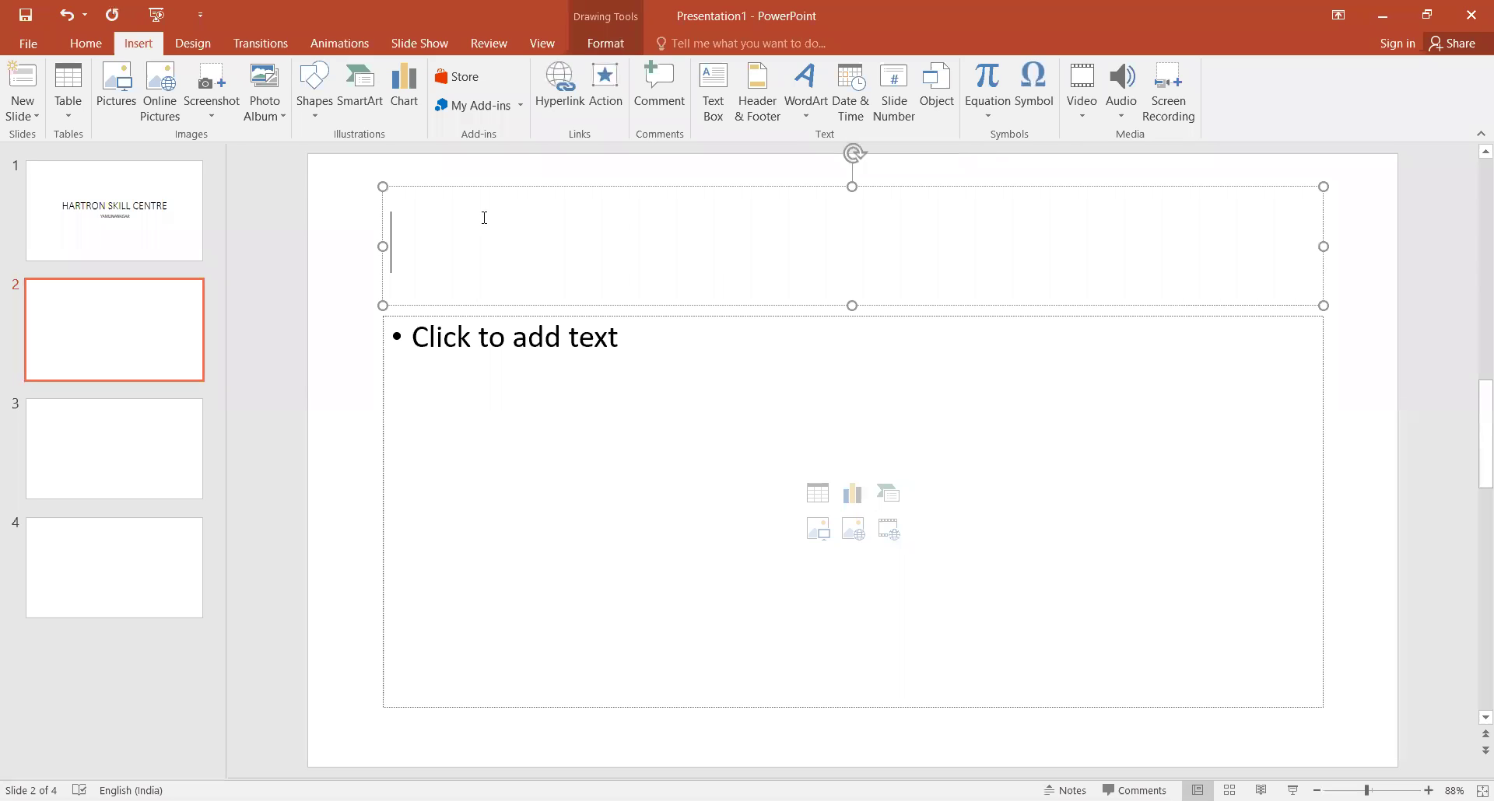
pyautogui.write('INSE')
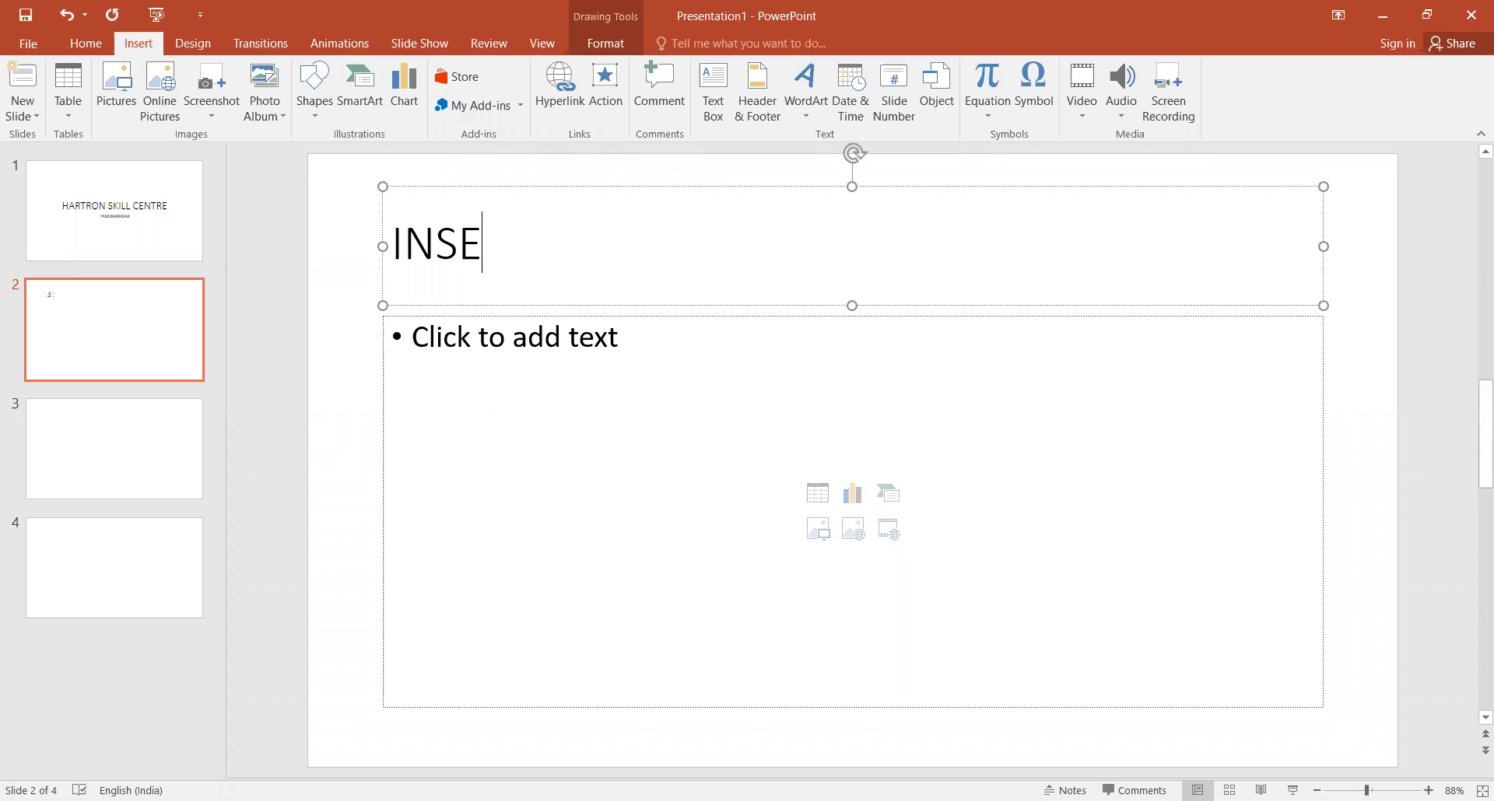
pyautogui.write('RTING PICTURE')
# Step: Title slide 3 INSERTING TABLE and slide 4 INSERTING SHAPES
pyautogui.click(156, 477)
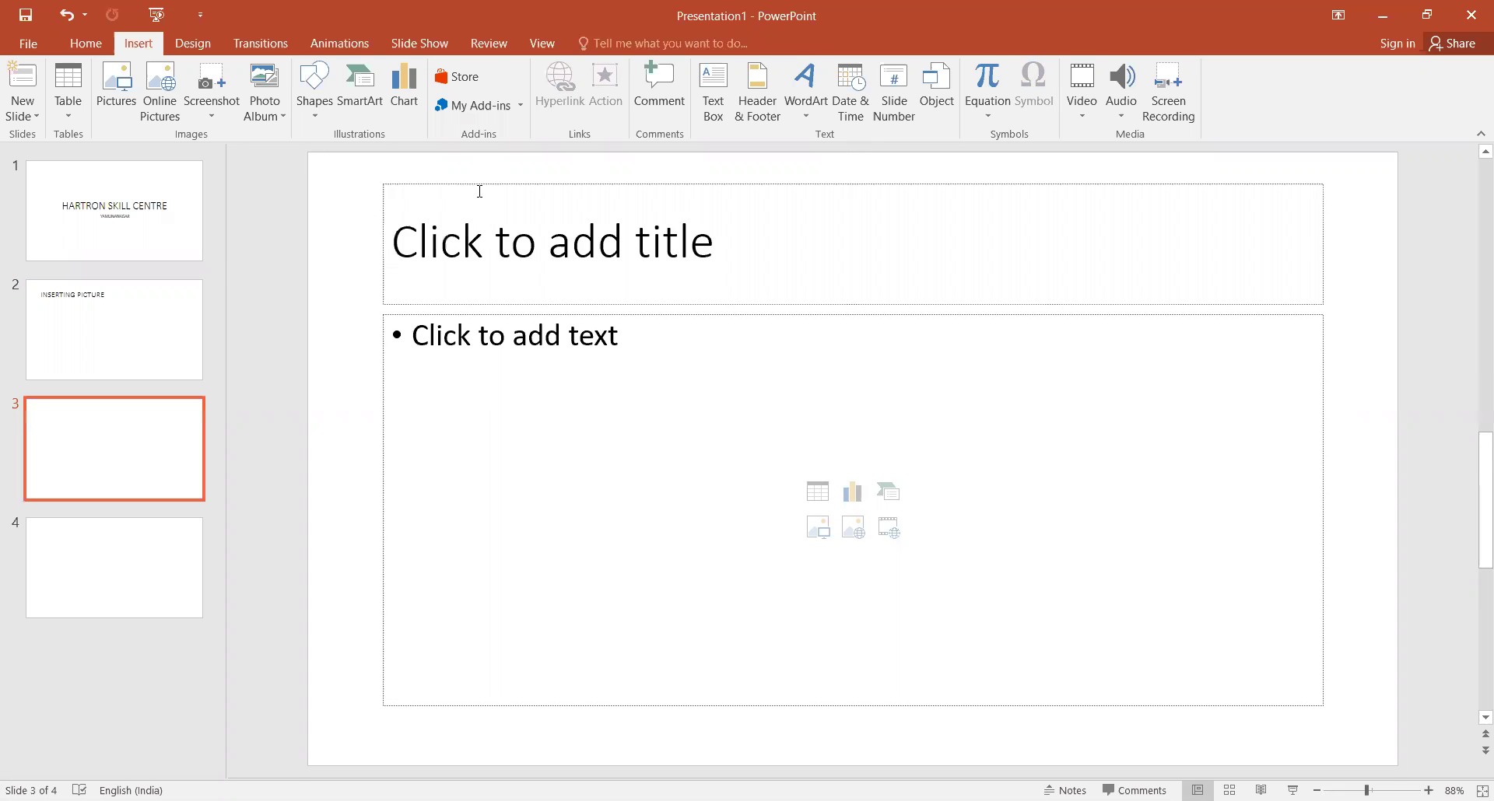
pyautogui.click(519, 250)
pyautogui.write('INSERTING TABLE')
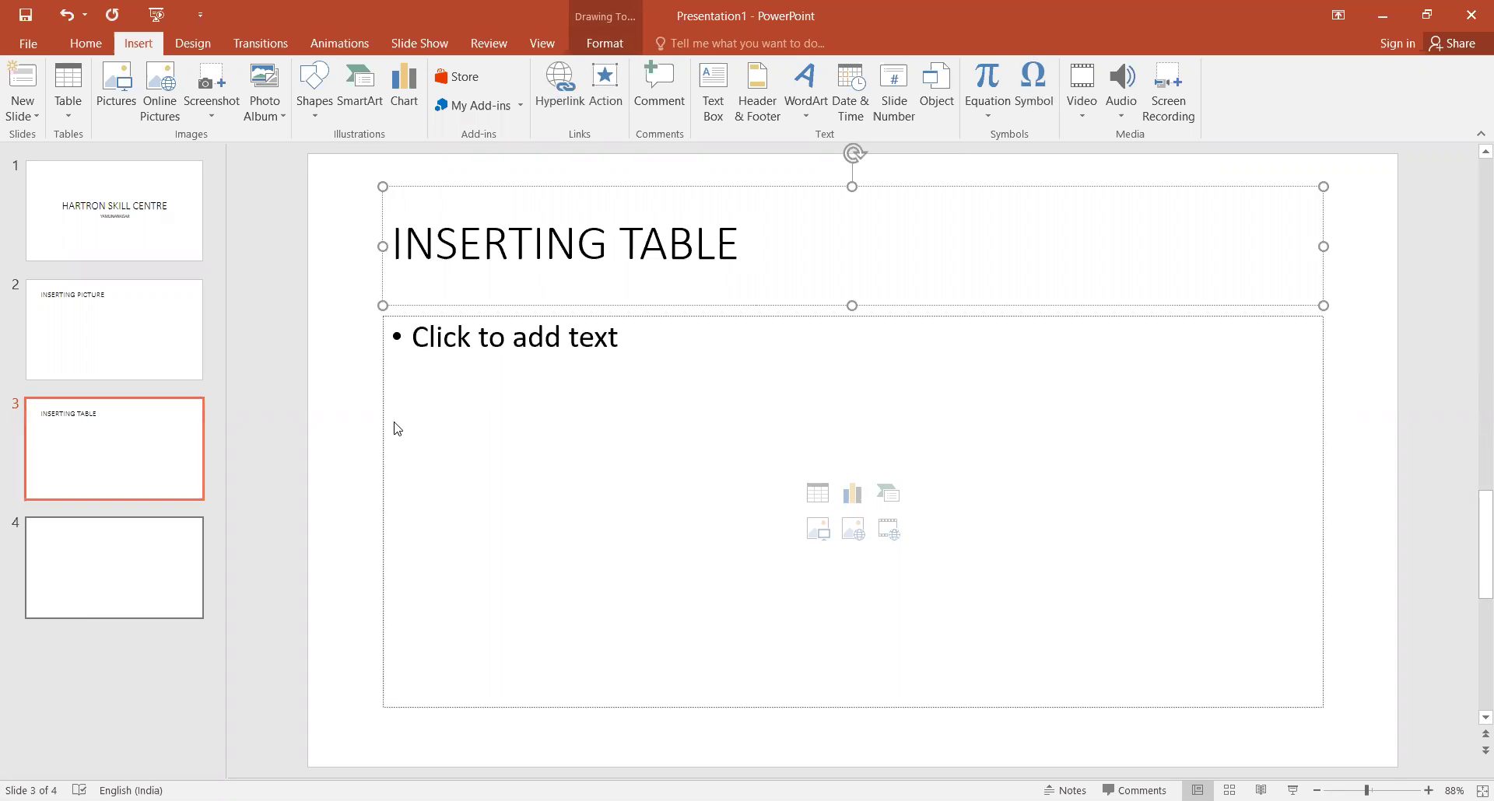
pyautogui.press('pagedown')
pyautogui.click(677, 233)
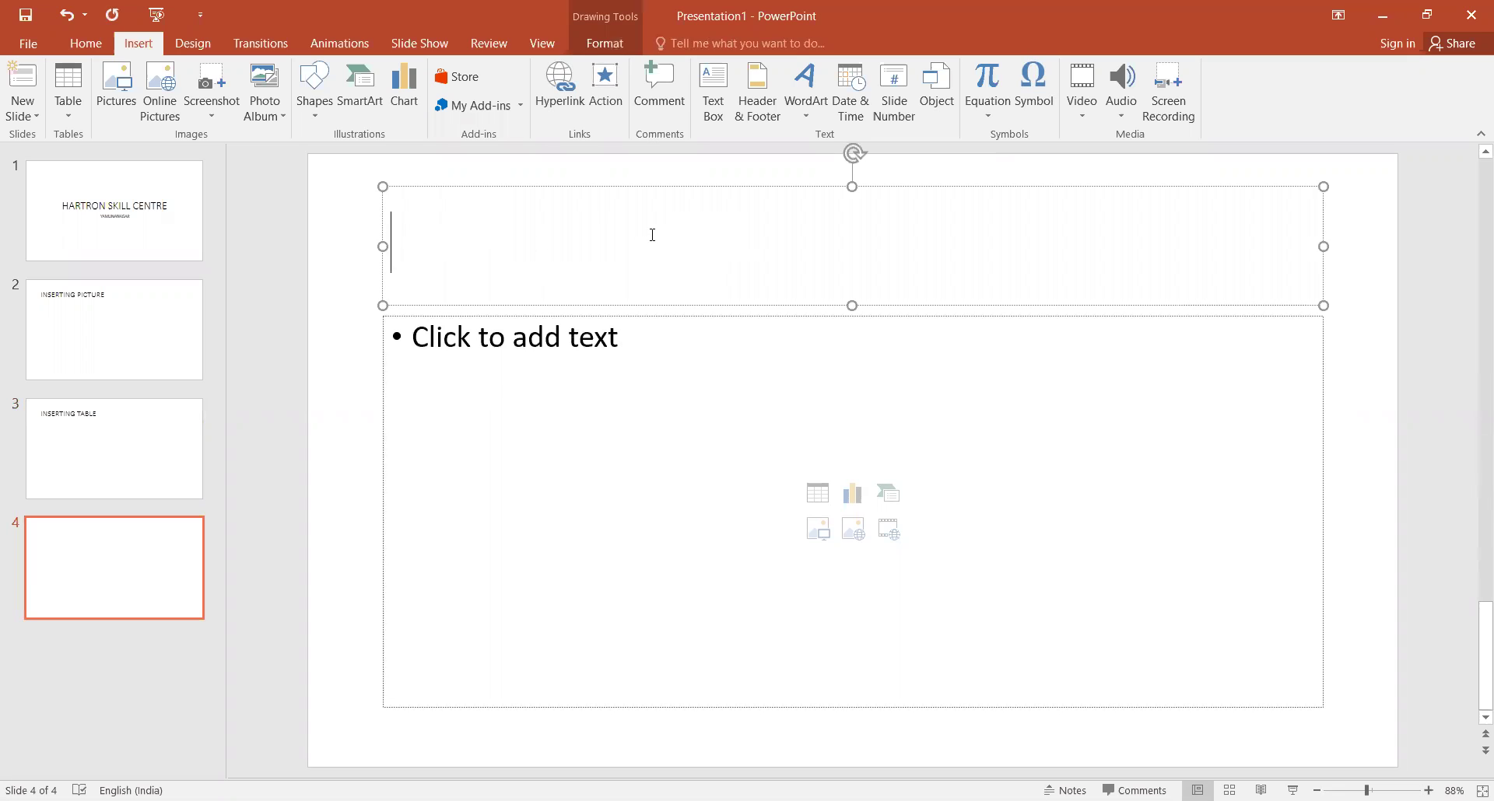
pyautogui.write('INSERTING SHAPES')
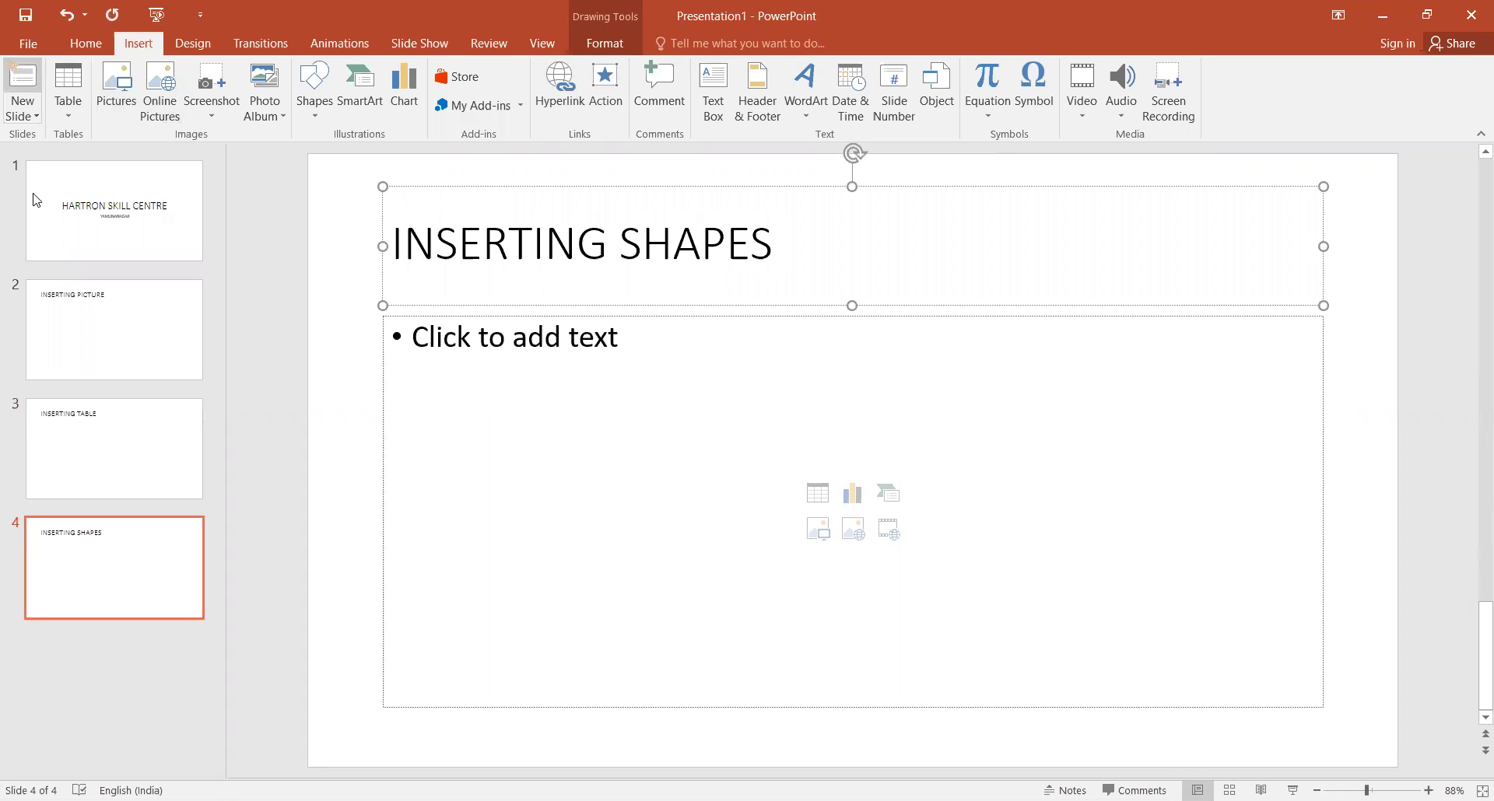
# Step: Add slides 5 and 6 titled INSERTING SMART ART and INSERTING CHART
pyautogui.hotkey('ctrl', 'm')
pyautogui.click(487, 228)
pyautogui.write('INSERTING ')
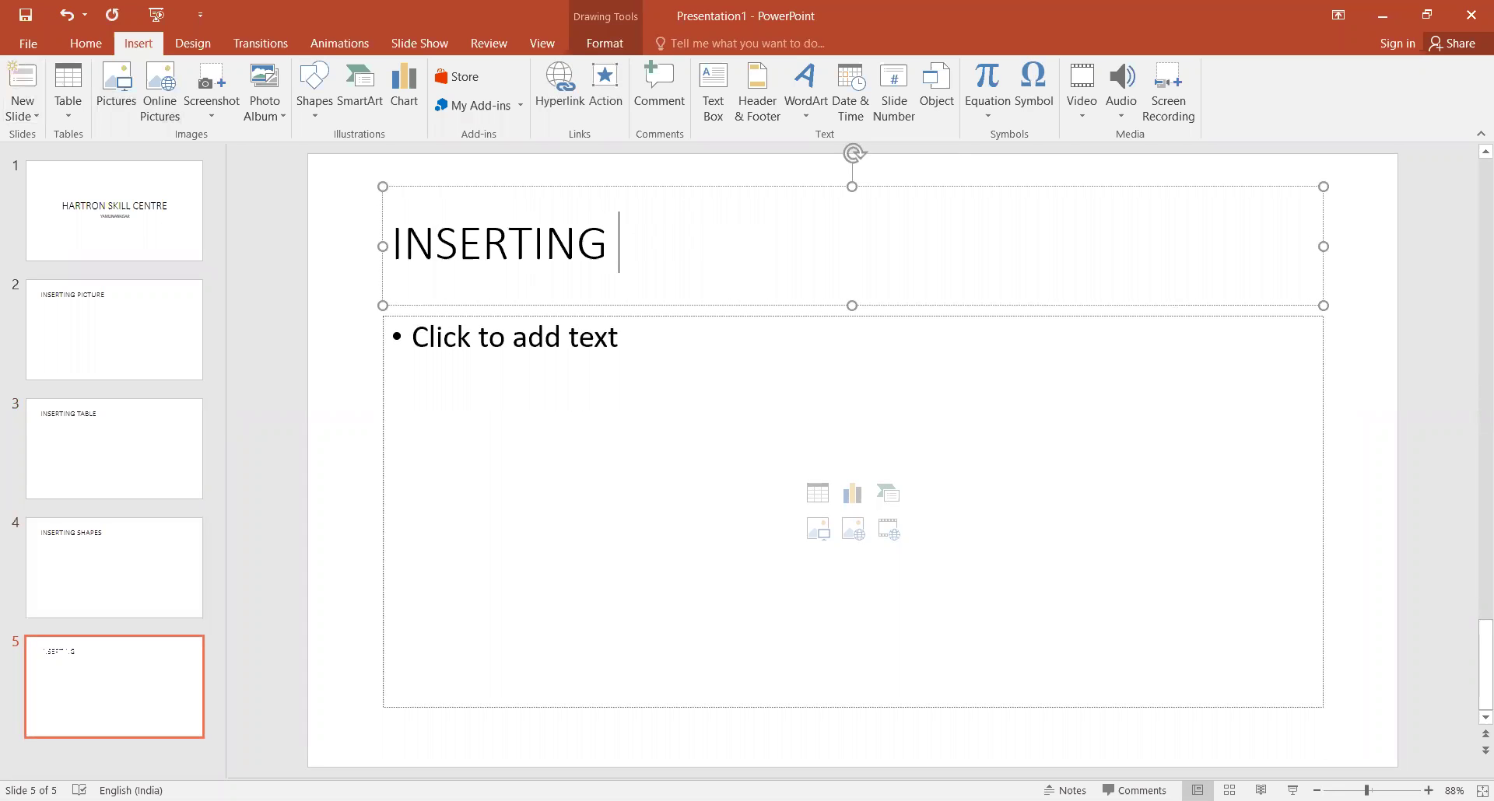
pyautogui.write('SMART ART')
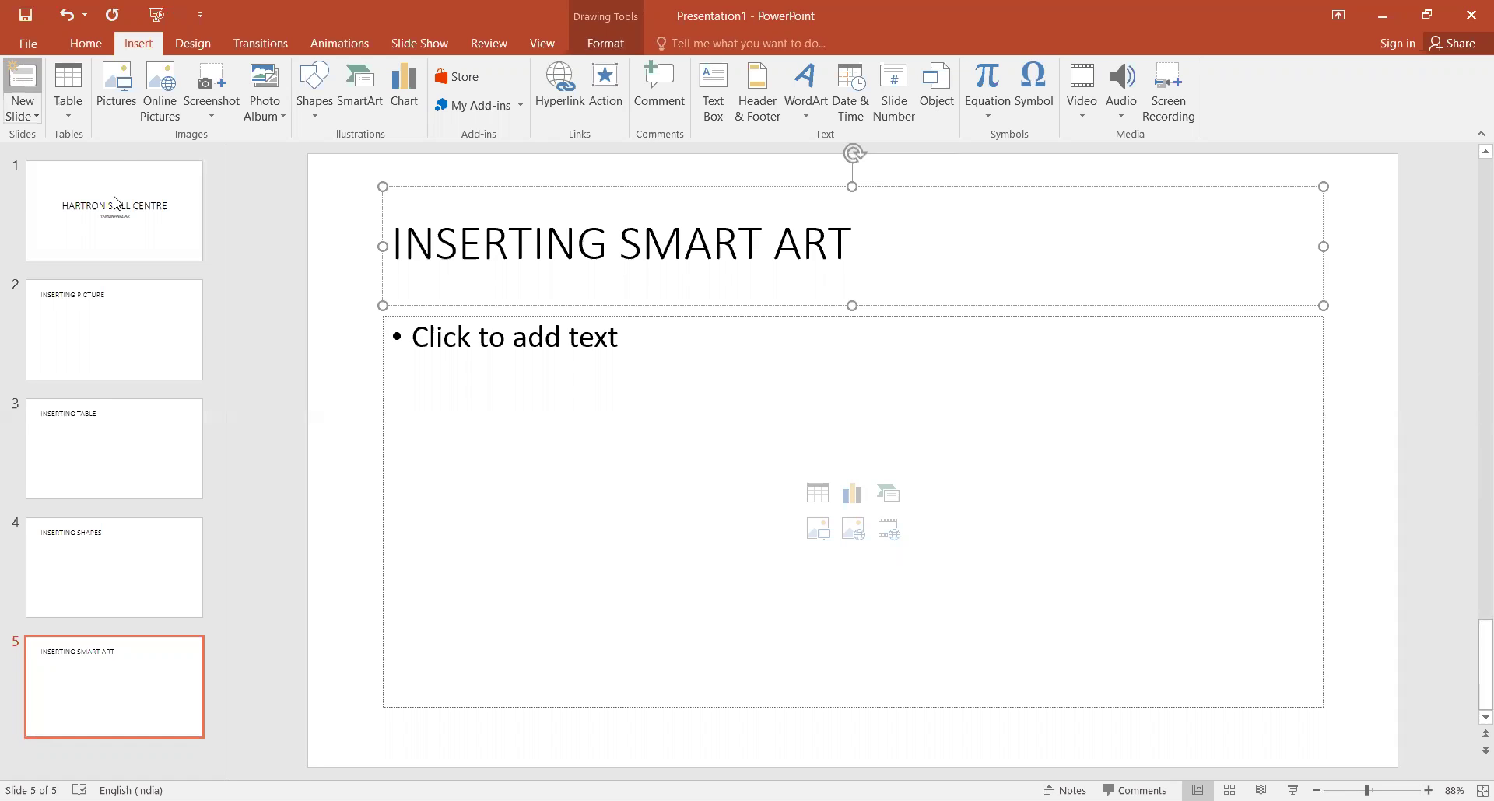
pyautogui.hotkey('ctrl', 'm')
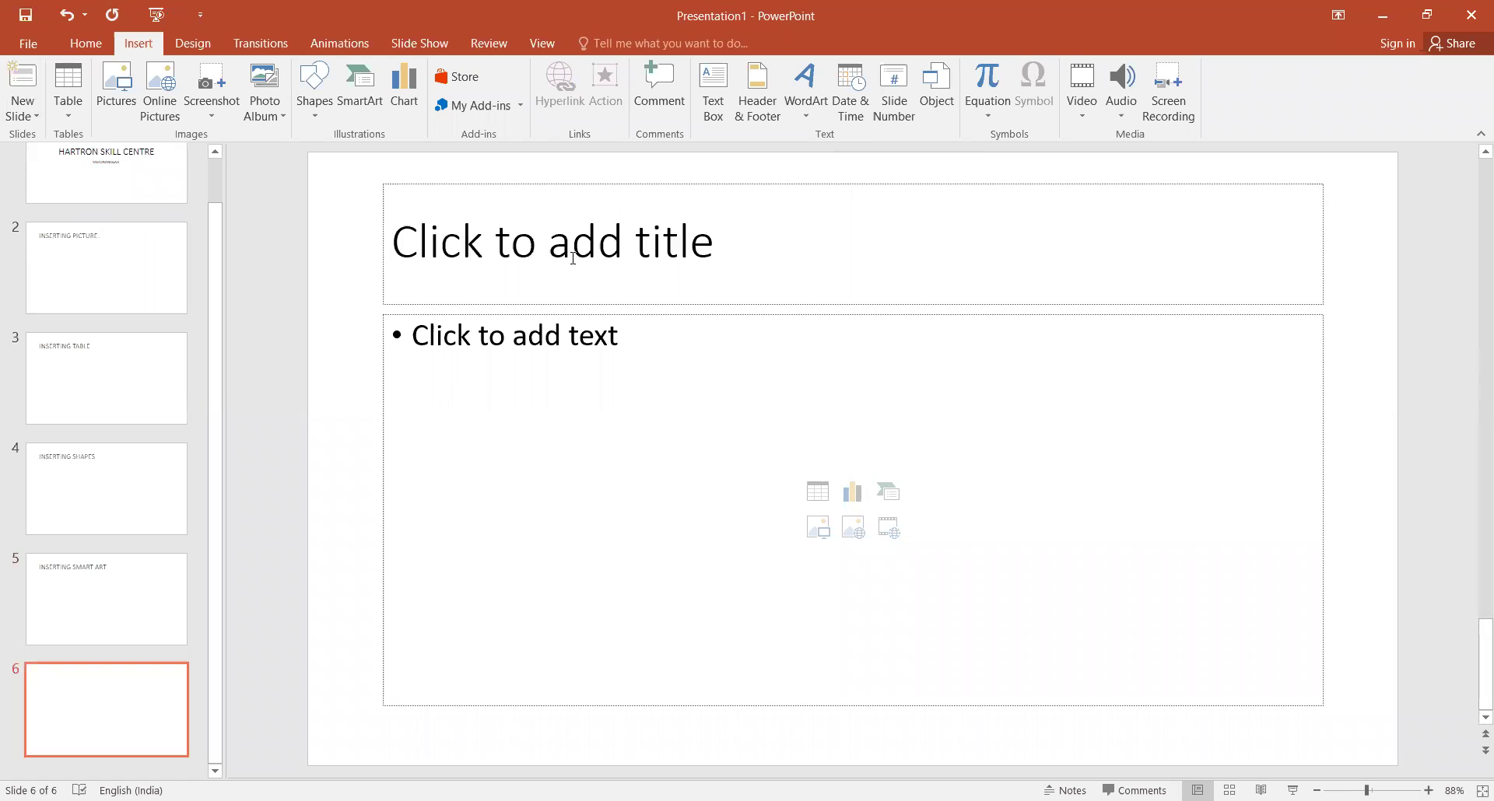
pyautogui.click(693, 277)
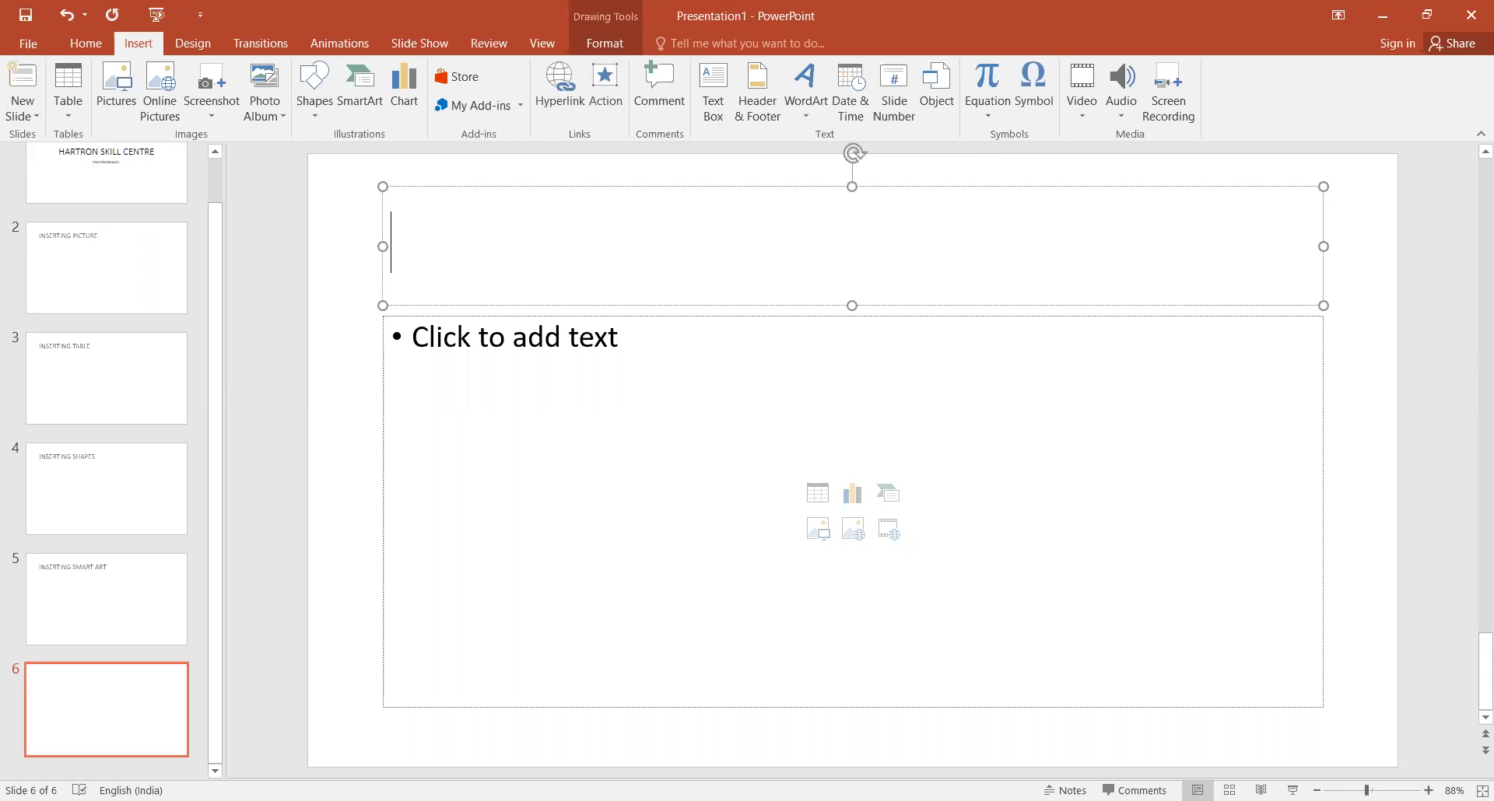
pyautogui.write('INSERTING ')
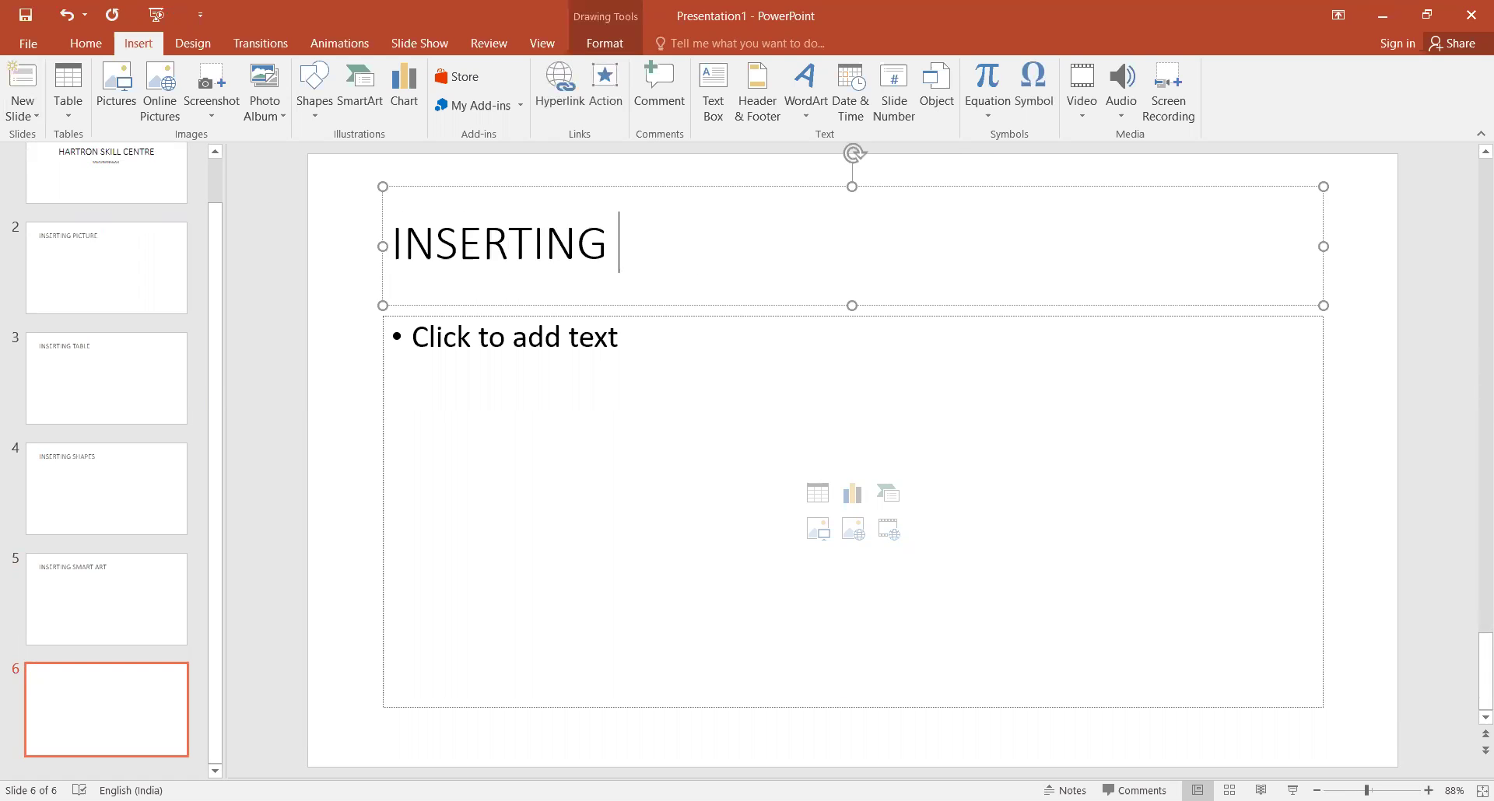
pyautogui.write('CHART')
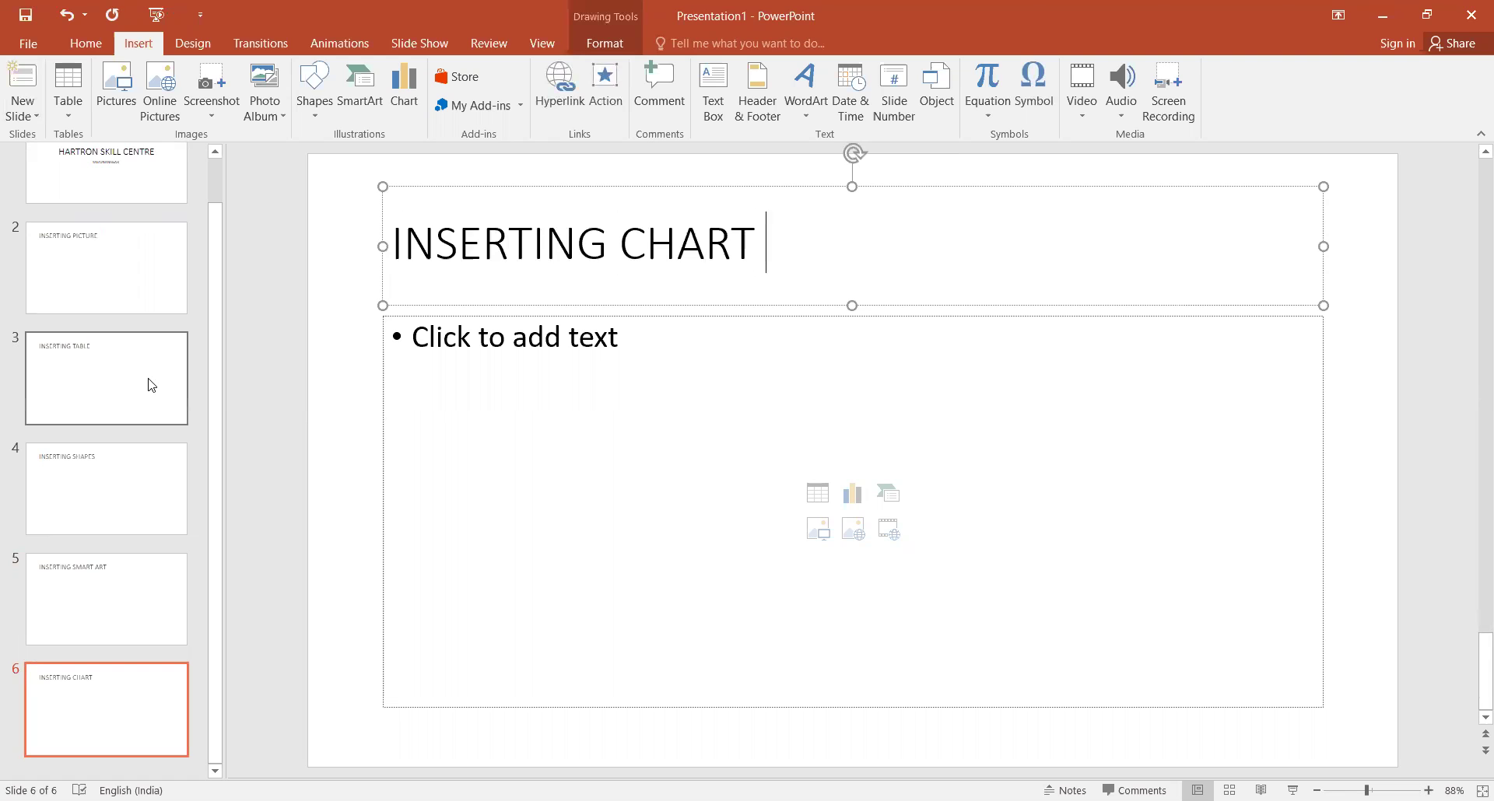
pyautogui.click(116, 296)
# Step: Look over slides 3, 4 and 5, then return to slide 2, INSERTING PICTURE
pyautogui.click(143, 357)
pyautogui.click(160, 465)
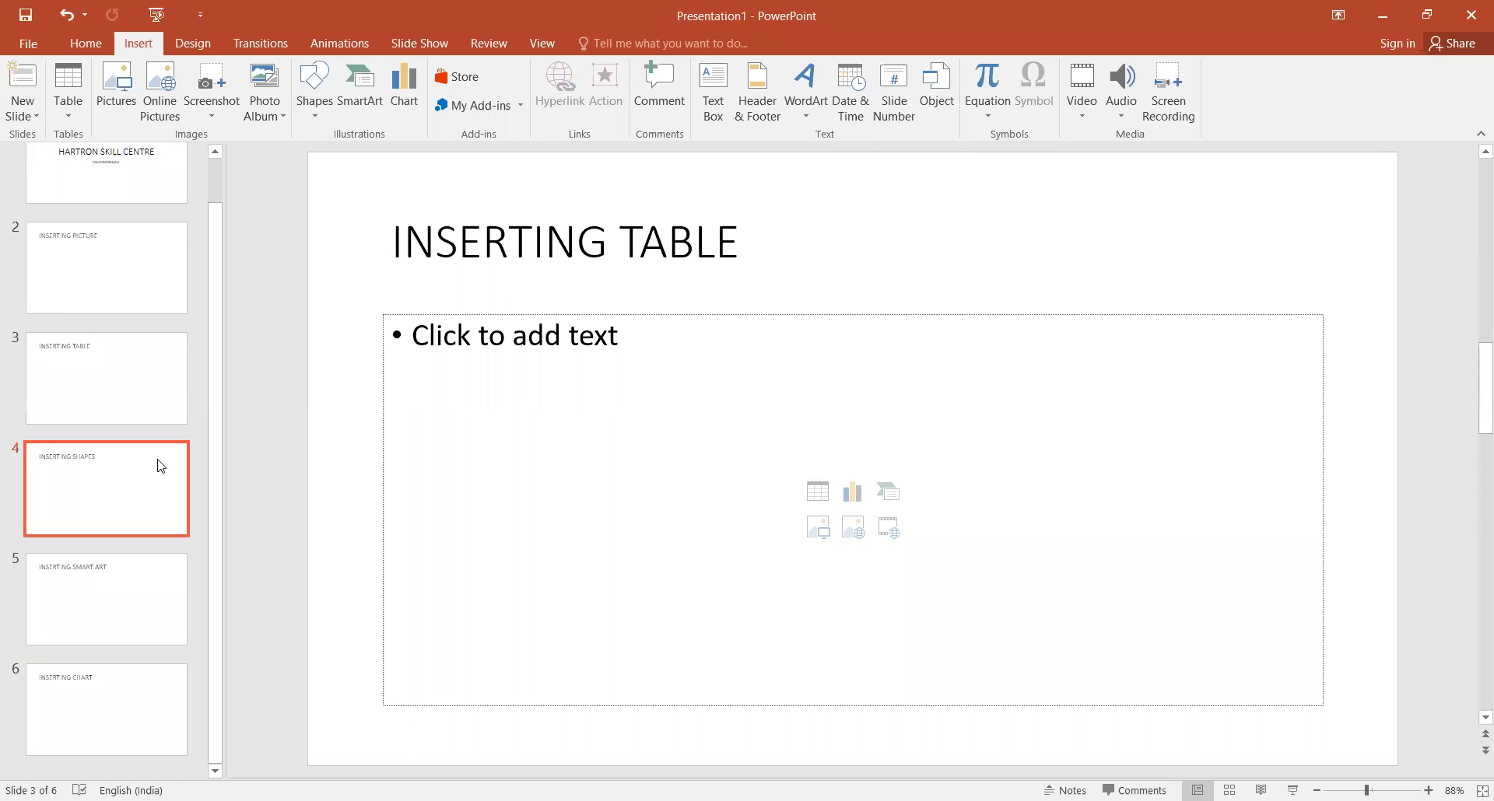
pyautogui.click(140, 603)
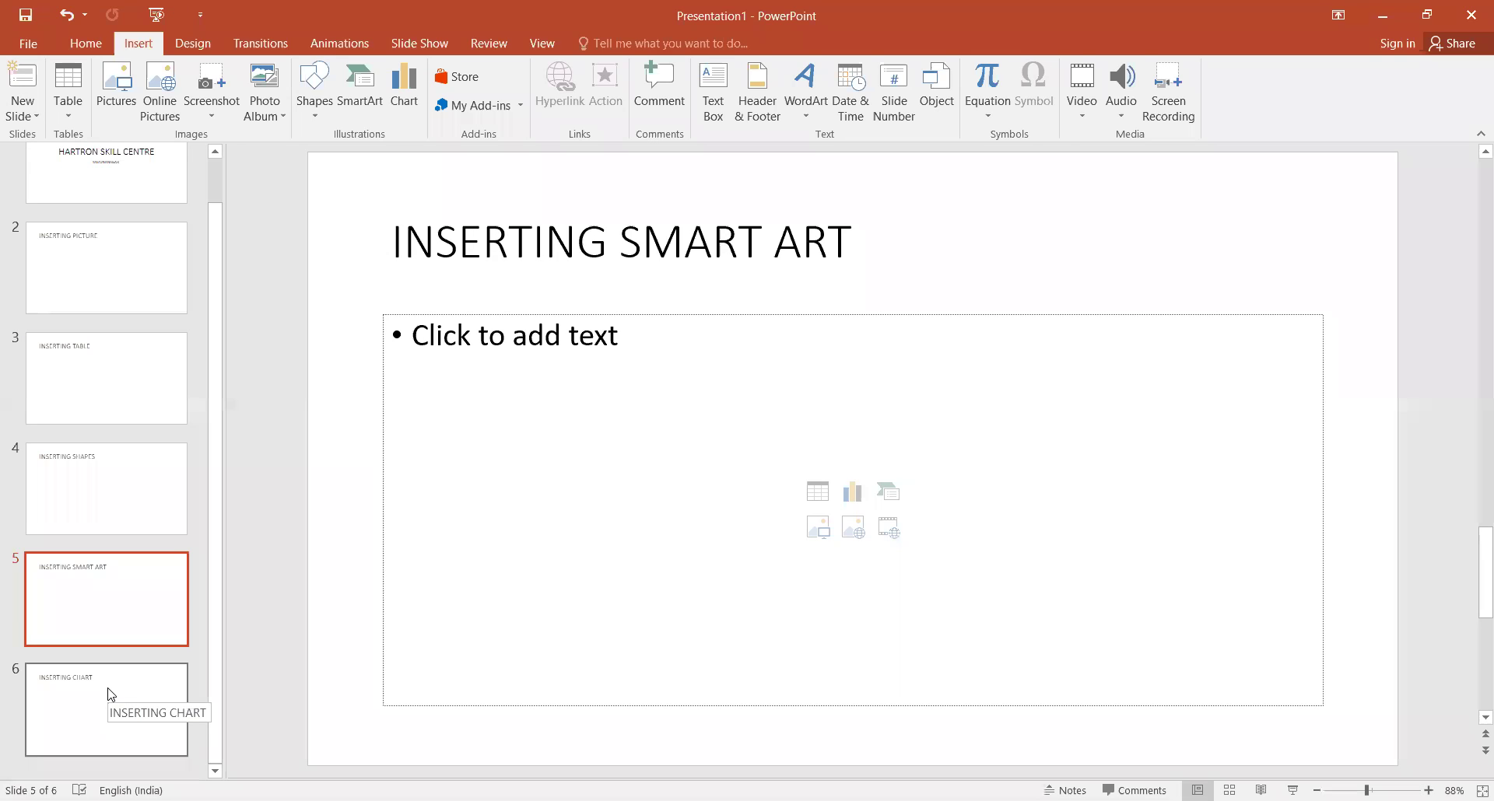
pyautogui.click(48, 261)
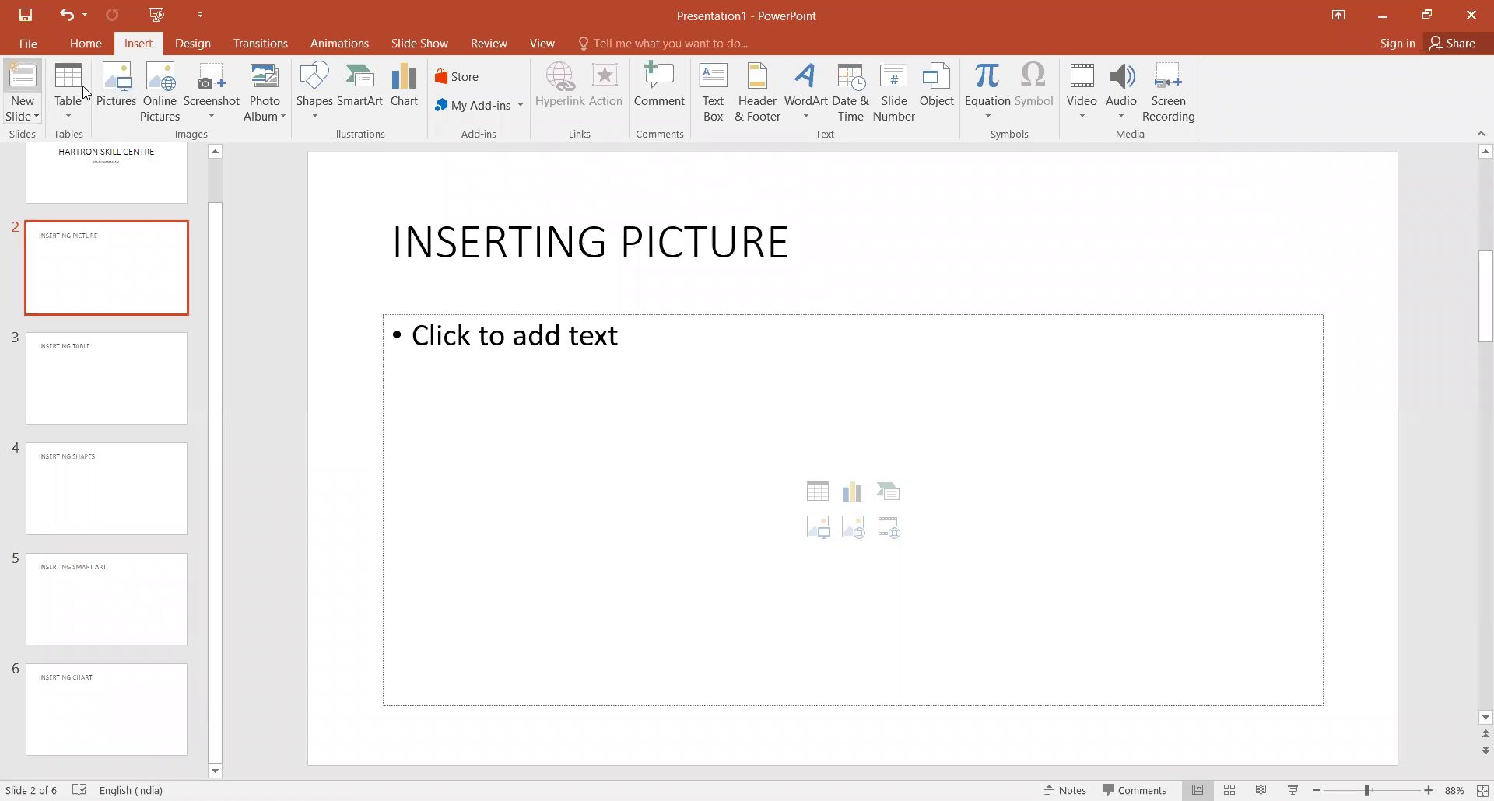
# Step: Insert the downloaded bus photo on slide 2 and enlarge it to 9.97 × 18.14 cm
pyautogui.click(130, 105)
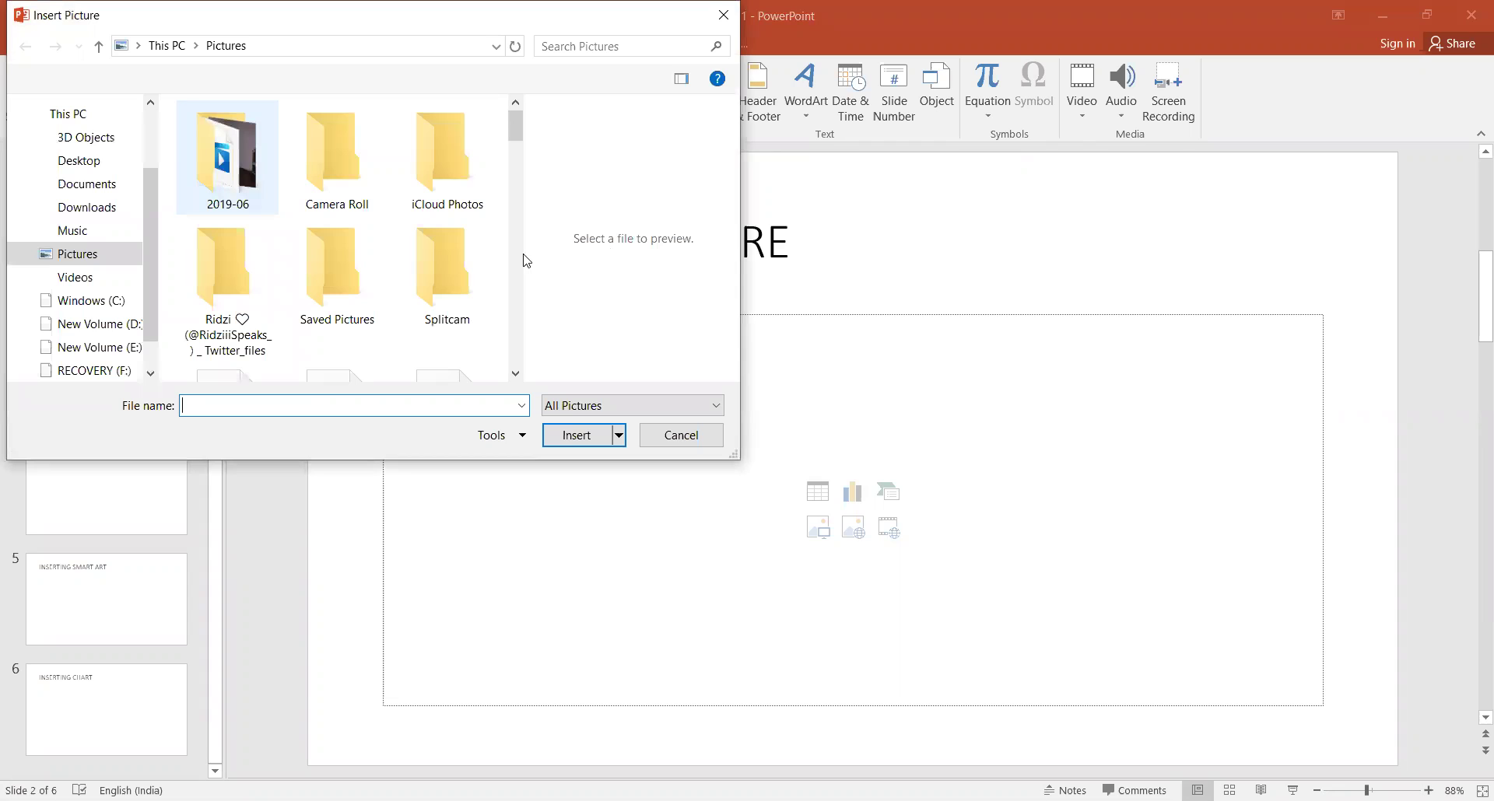
pyautogui.scroll(-2, 498, 178)
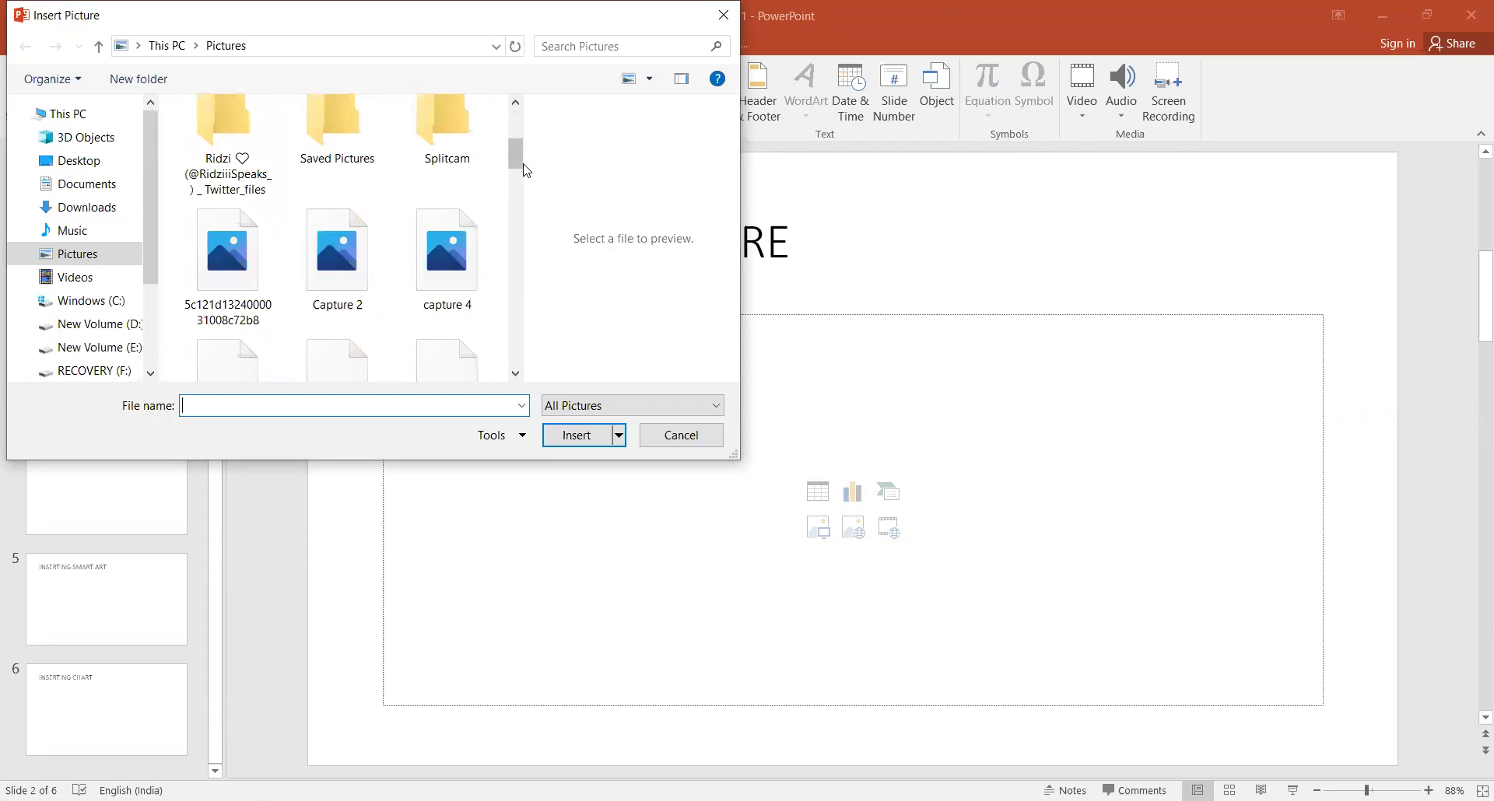
pyautogui.scroll(-1, 507, 251)
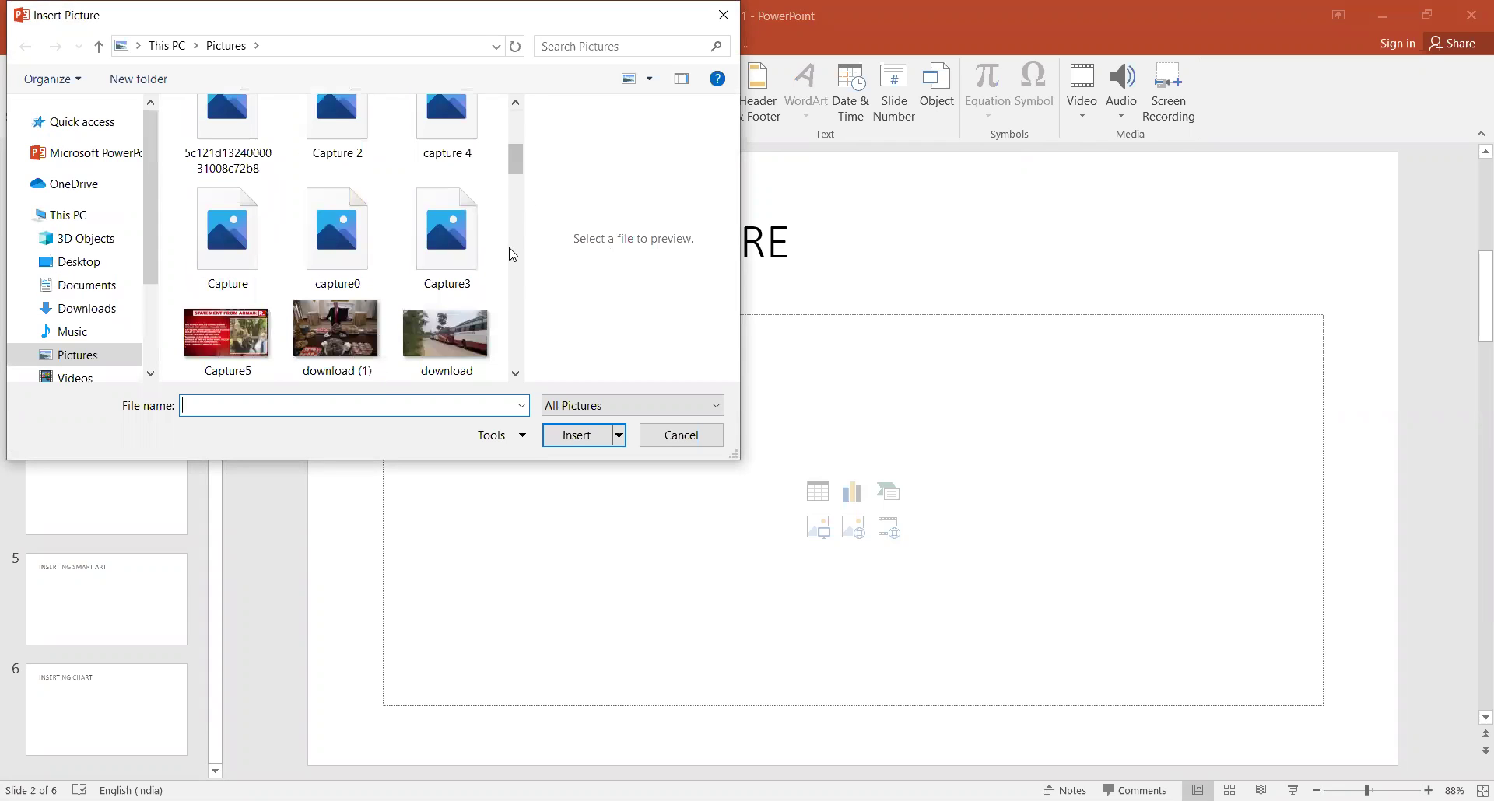
pyautogui.click(446, 335)
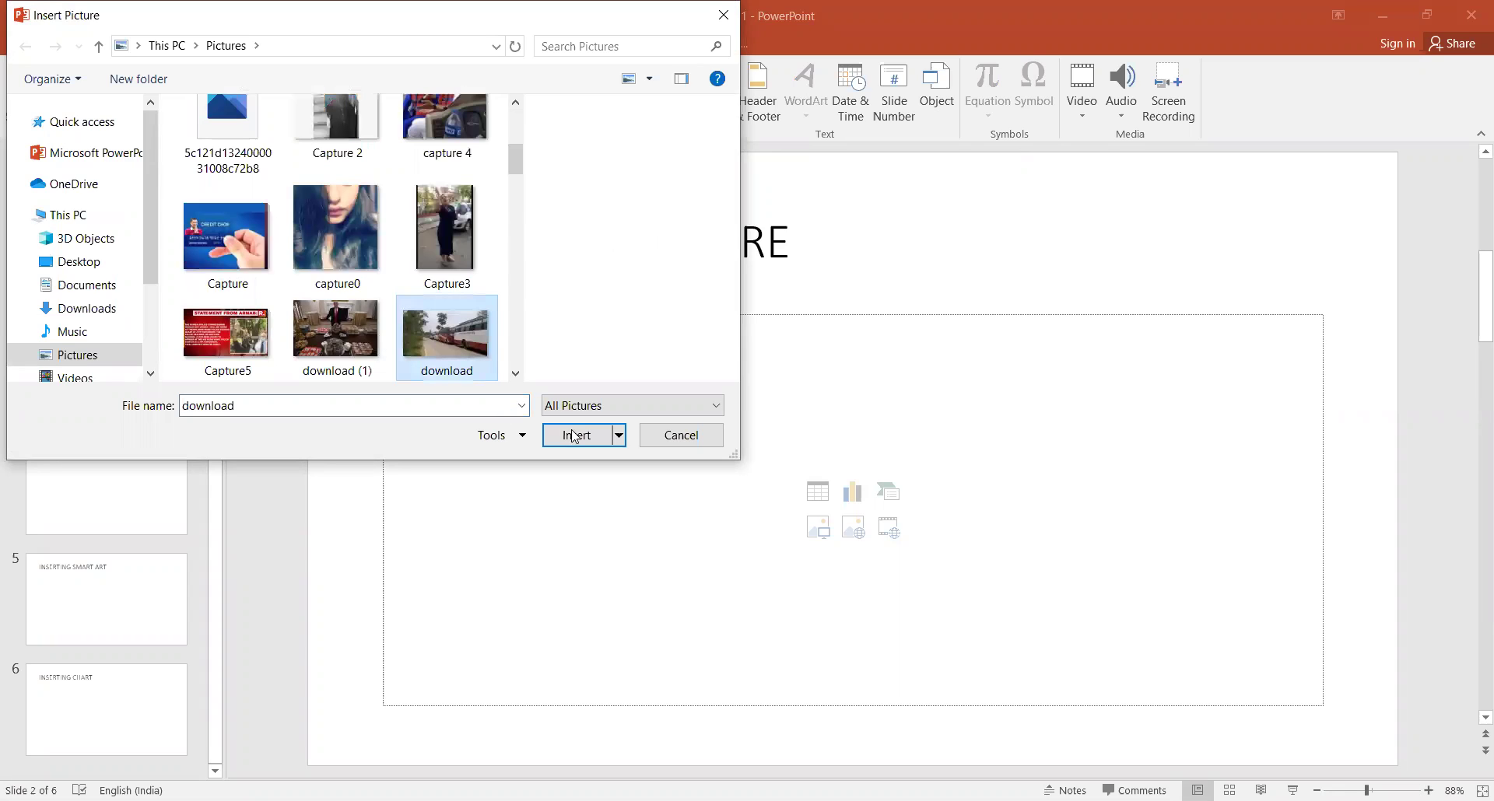
pyautogui.click(589, 440)
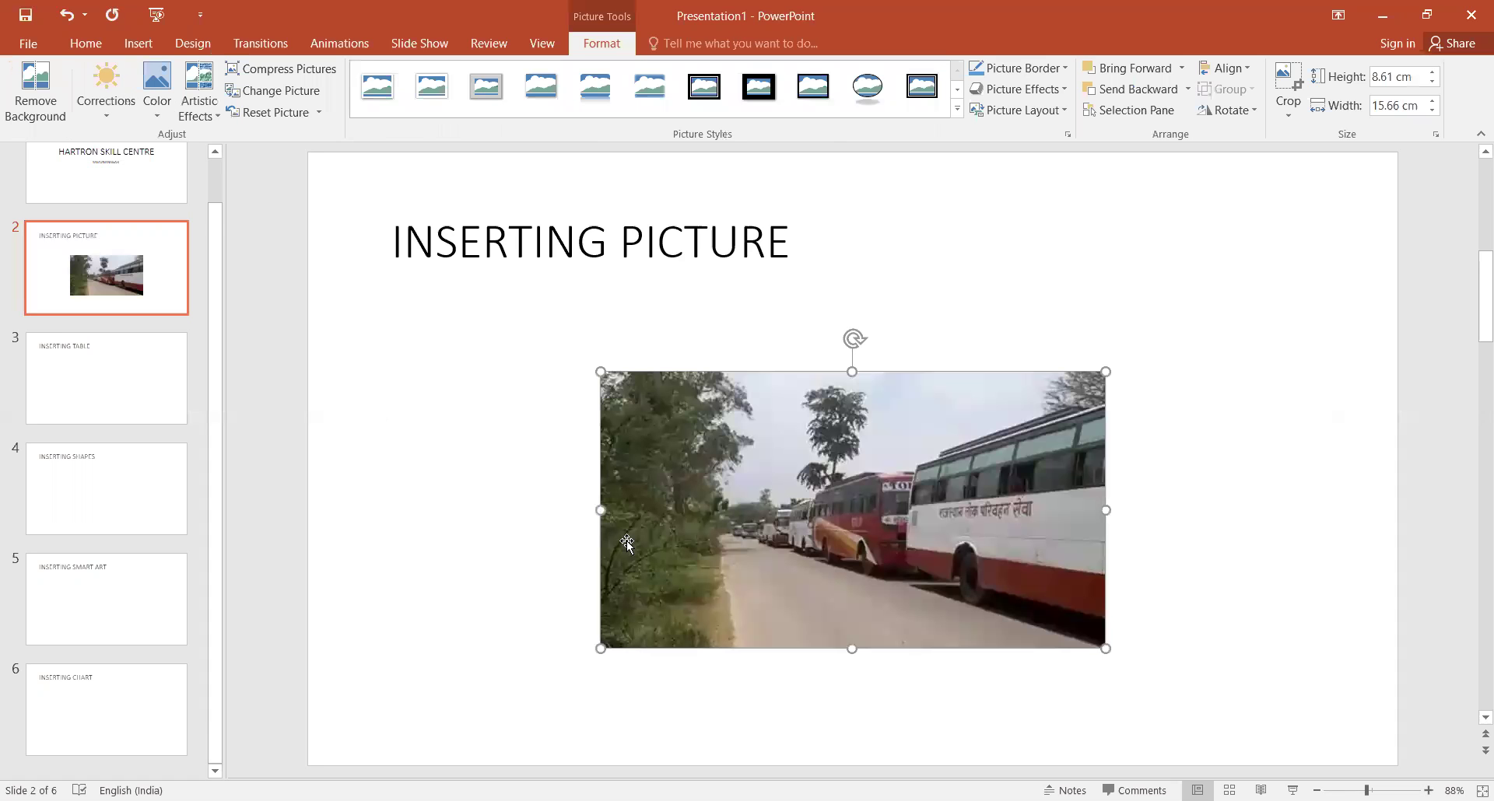
pyautogui.moveTo(600, 648); pyautogui.dragTo(522, 690)
pyautogui.click(57, 407)
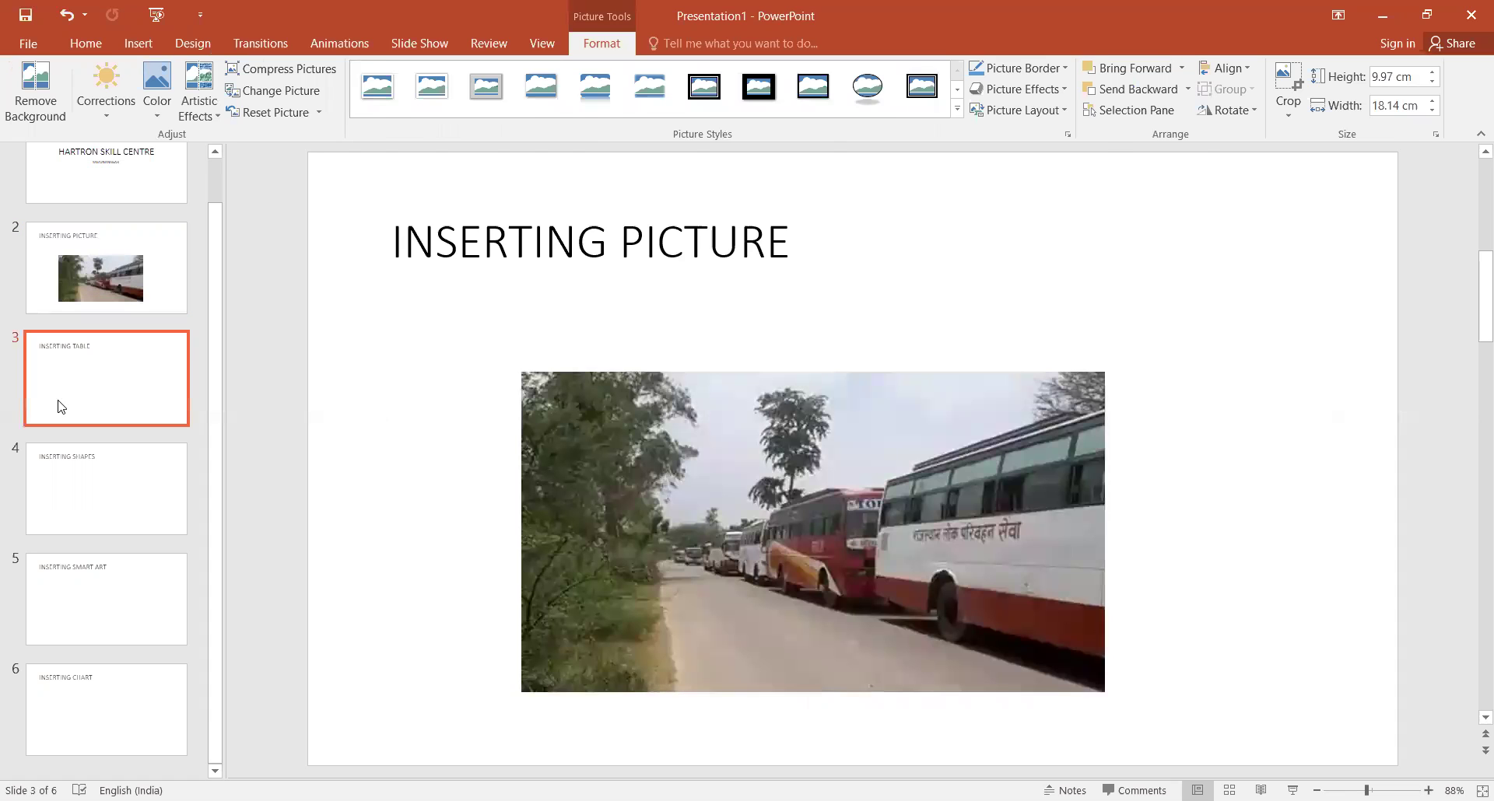
# Step: Cancel the Insert Table dialog and switch to the Draw Table pencil instead
pyautogui.click(132, 44)
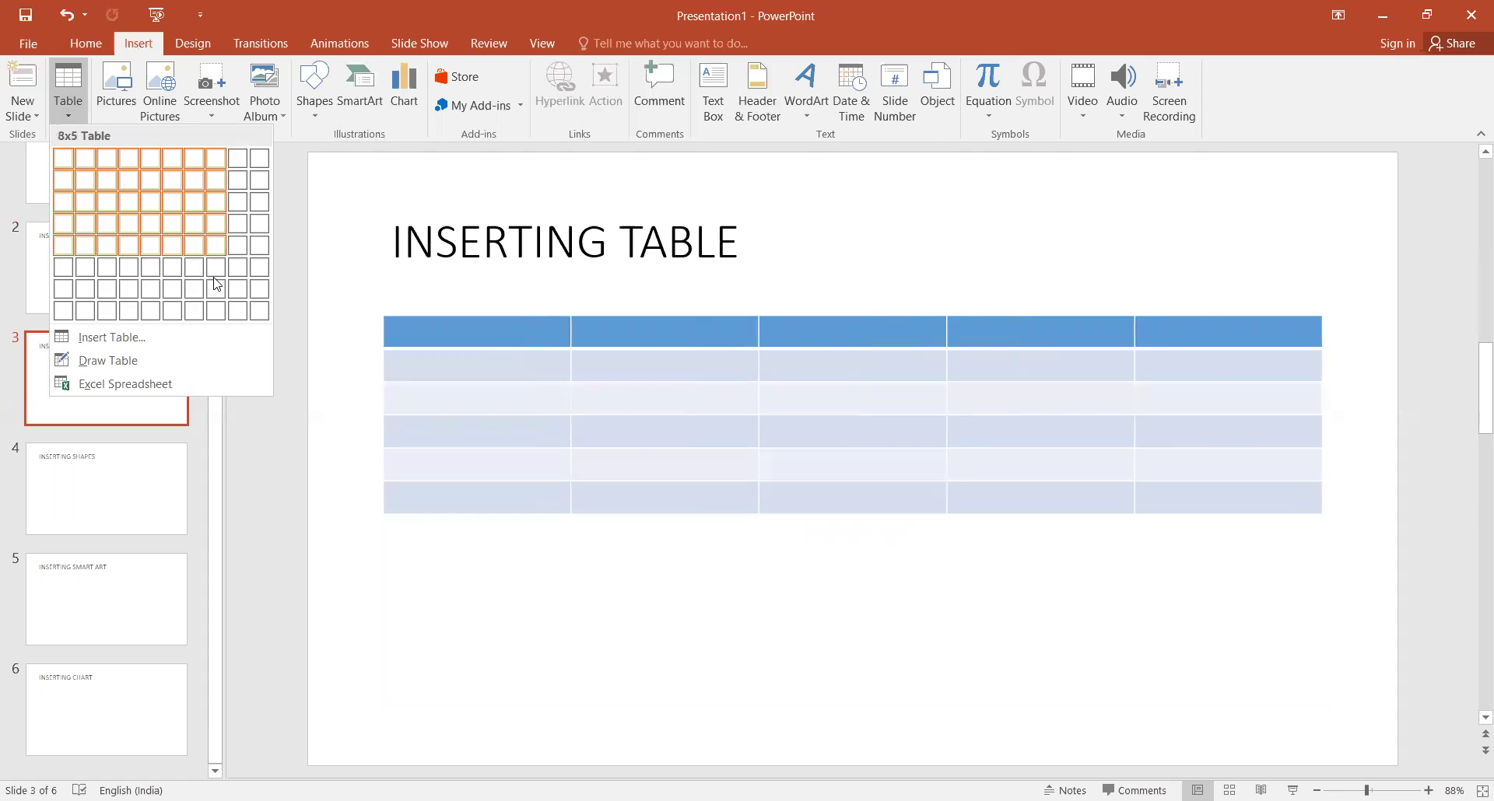
pyautogui.click(93, 336)
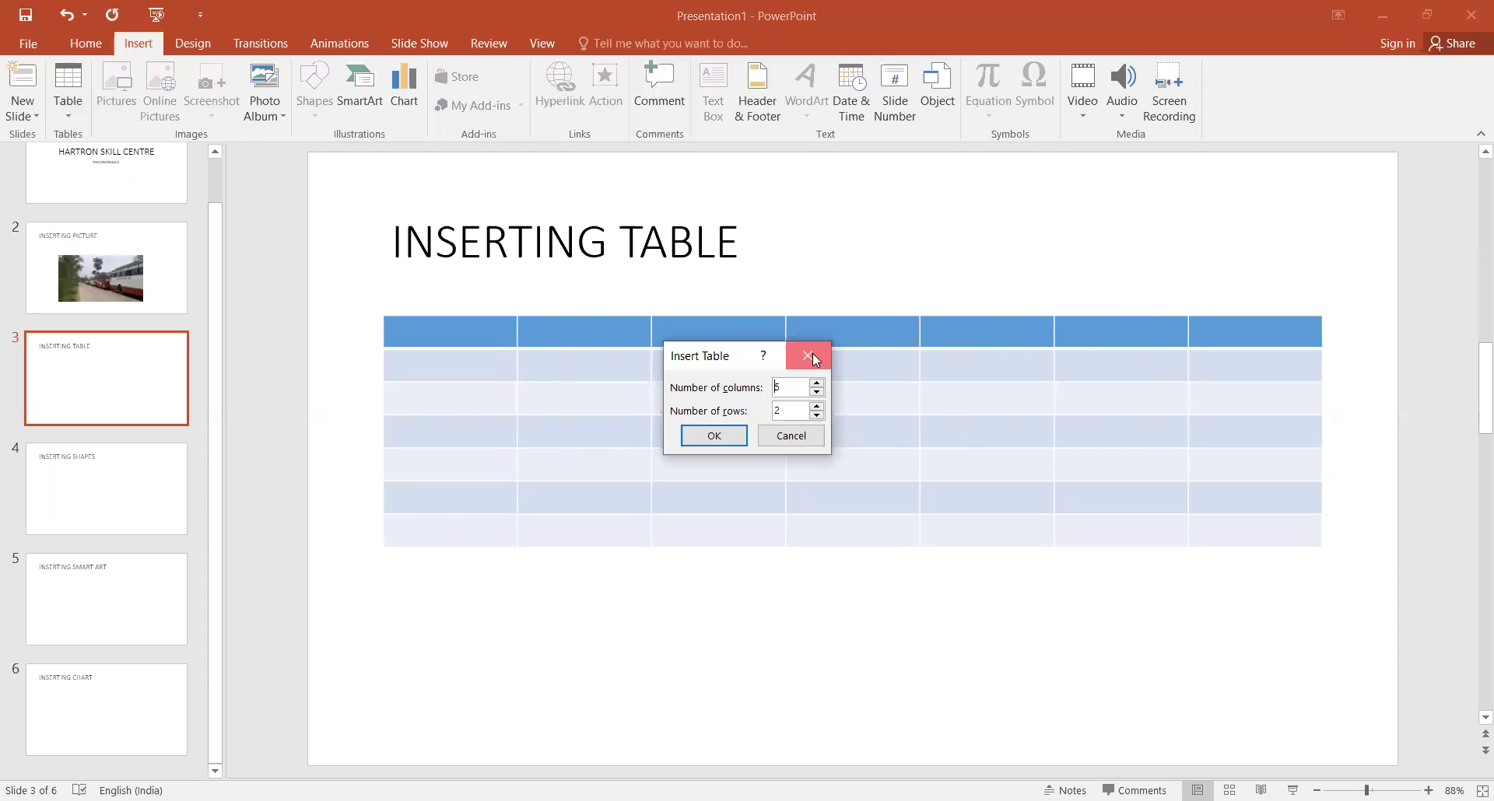
pyautogui.click(812, 353)
pyautogui.click(69, 109)
pyautogui.click(95, 363)
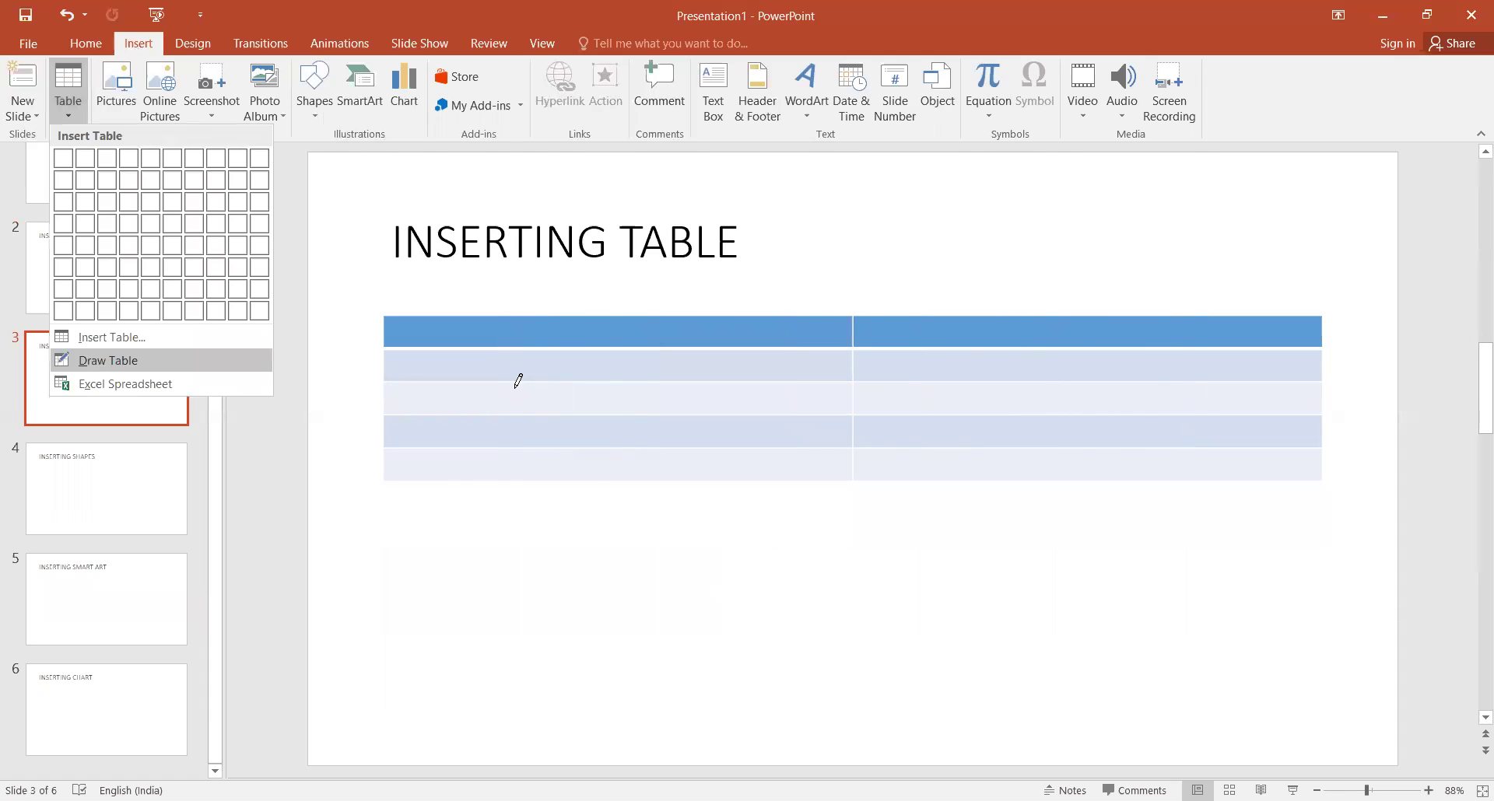
# Step: Draw a table box below the slide 3 title with a horizontal row divider
pyautogui.moveTo(1219, 626); pyautogui.dragTo(1222, 653)
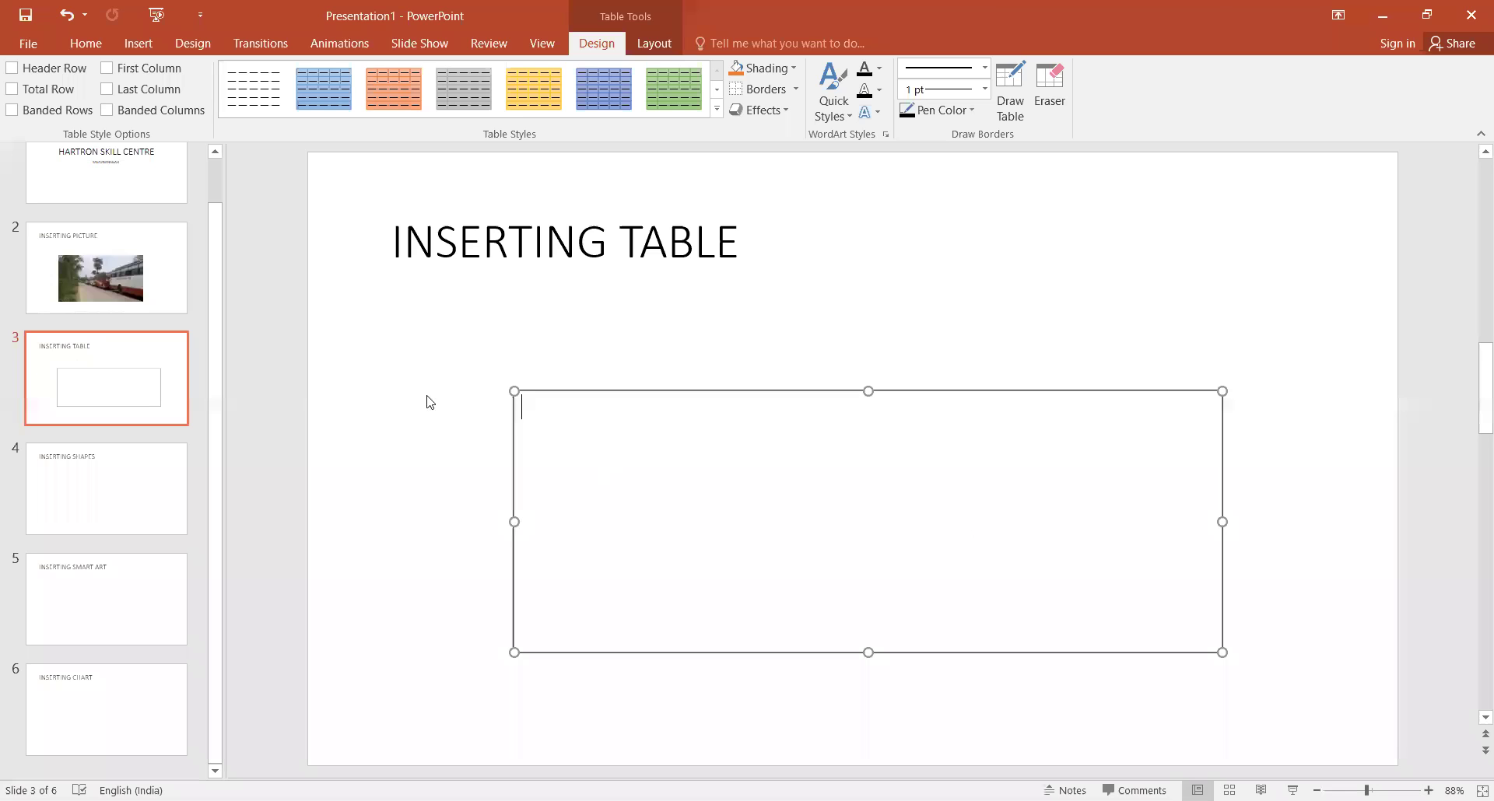
pyautogui.click(498, 420)
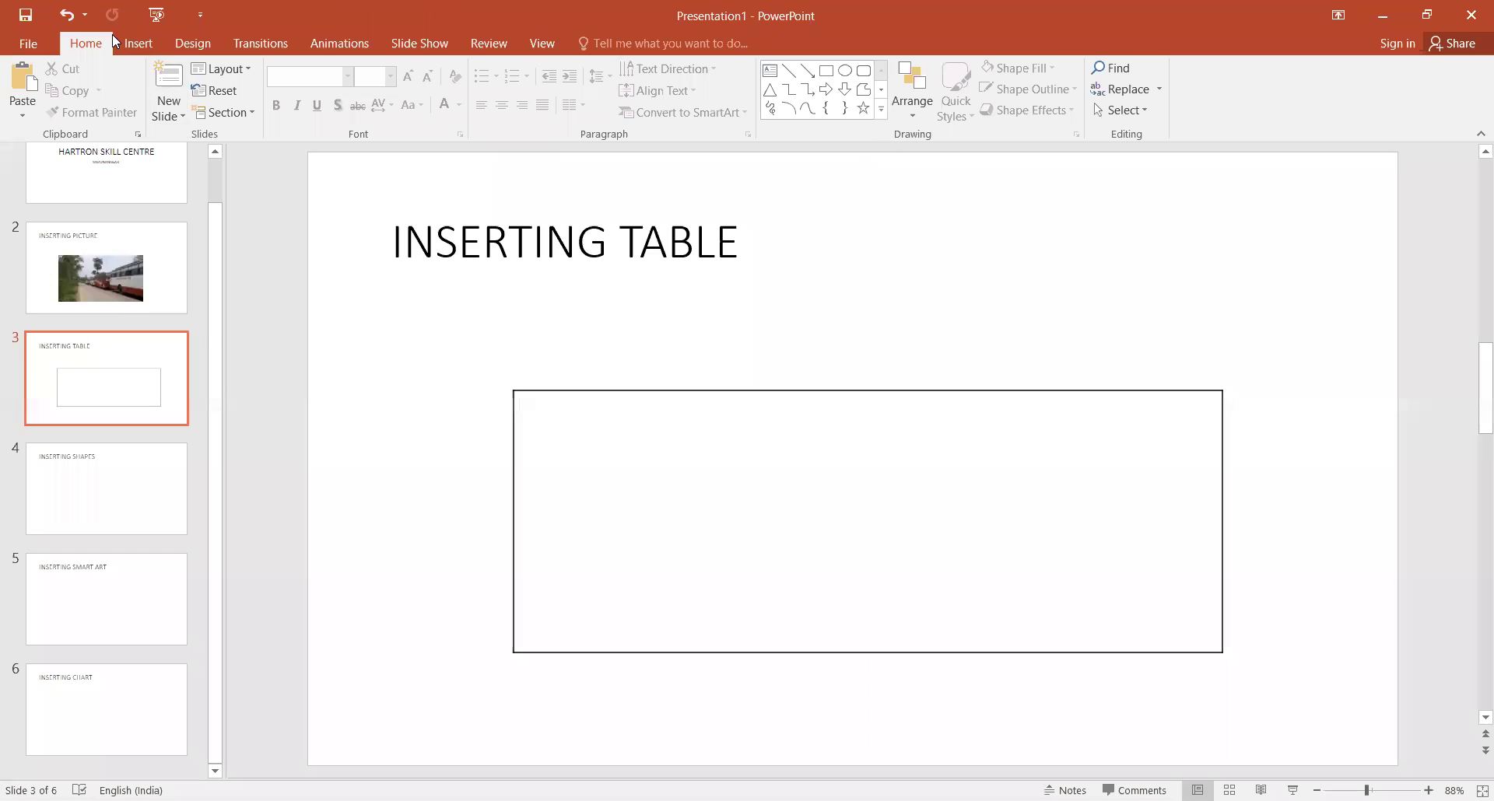
pyautogui.click(136, 43)
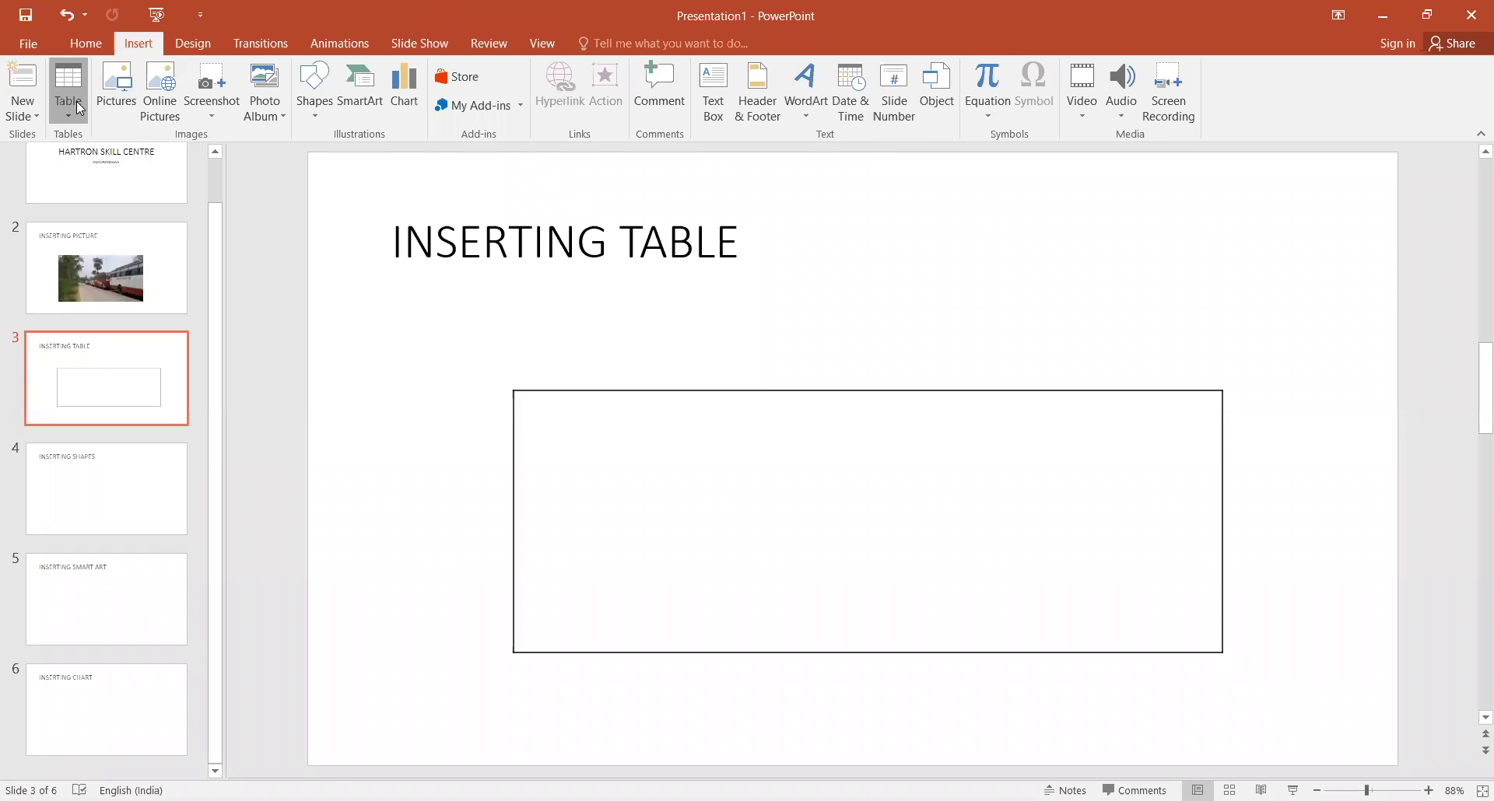
pyautogui.moveTo(1164, 550)
pyautogui.mouseDown()
pyautogui.moveTo(1233, 511)
pyautogui.moveTo(1215, 502)
pyautogui.mouseUp()
pyautogui.click(823, 442)
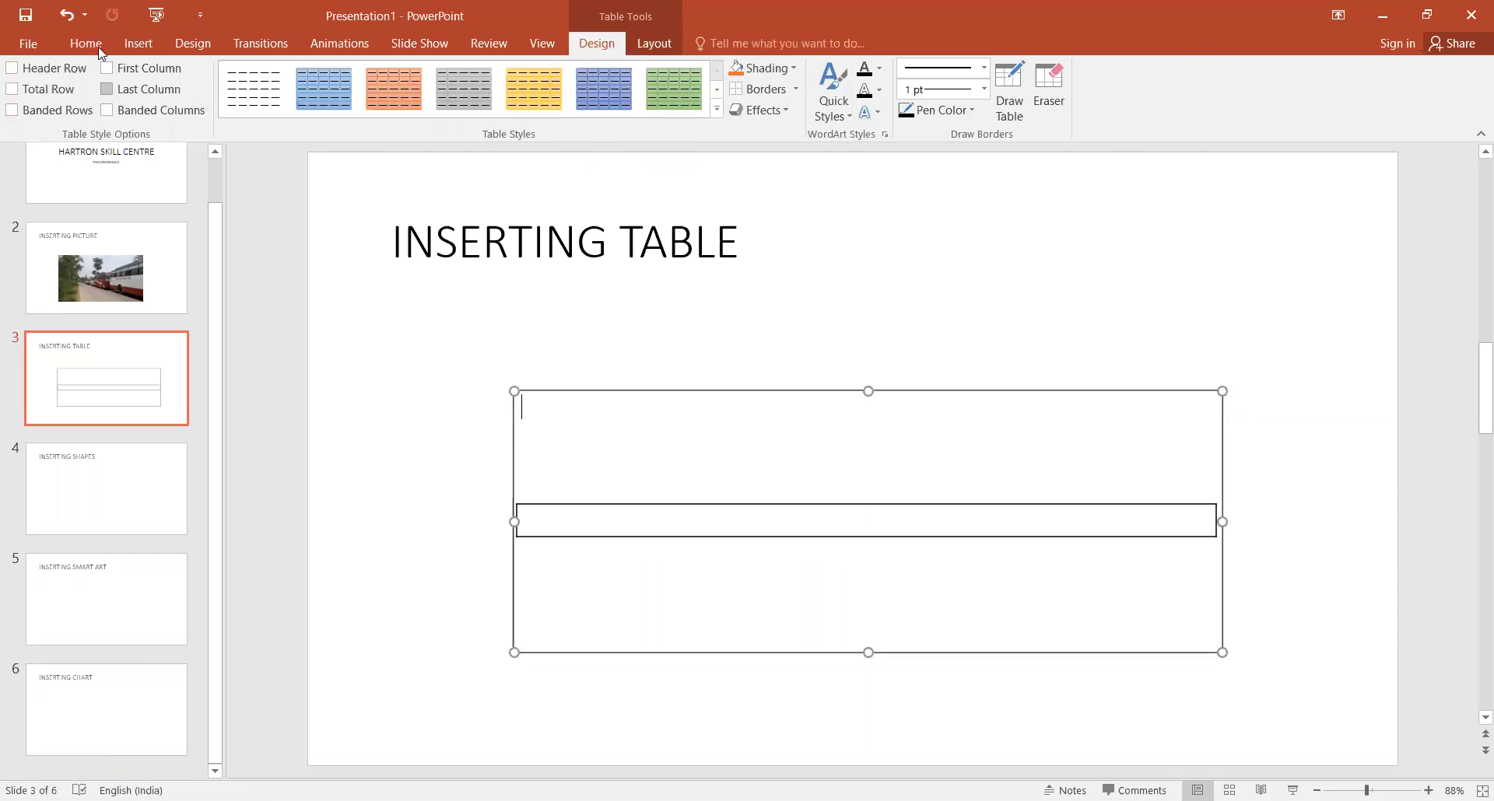
pyautogui.click(123, 46)
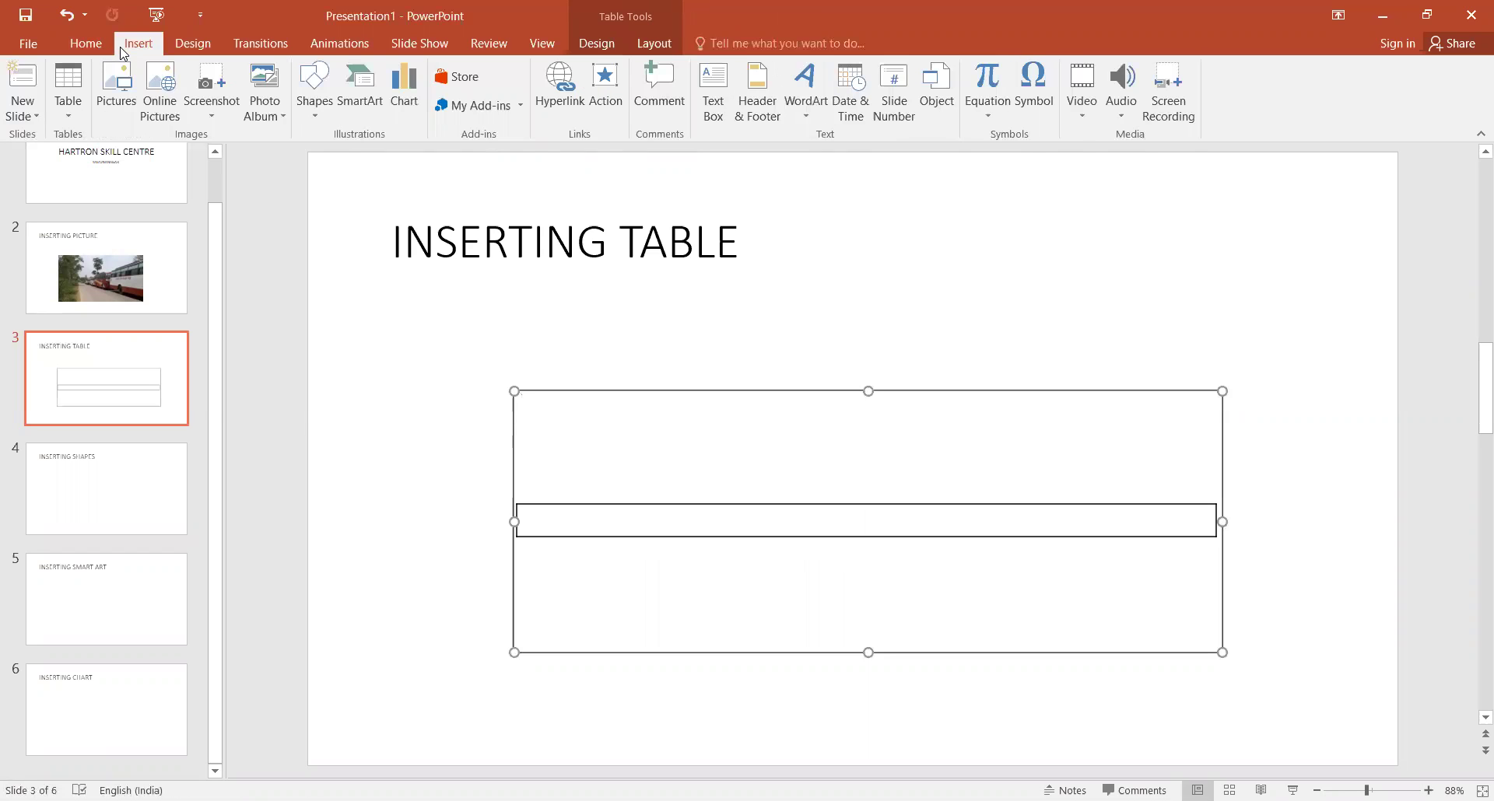
pyautogui.click(144, 507)
# Step: Draw a star on slide 4 and fill it black
pyautogui.click(316, 99)
pyautogui.click(398, 175)
pyautogui.moveTo(743, 669); pyautogui.dragTo(522, 501)
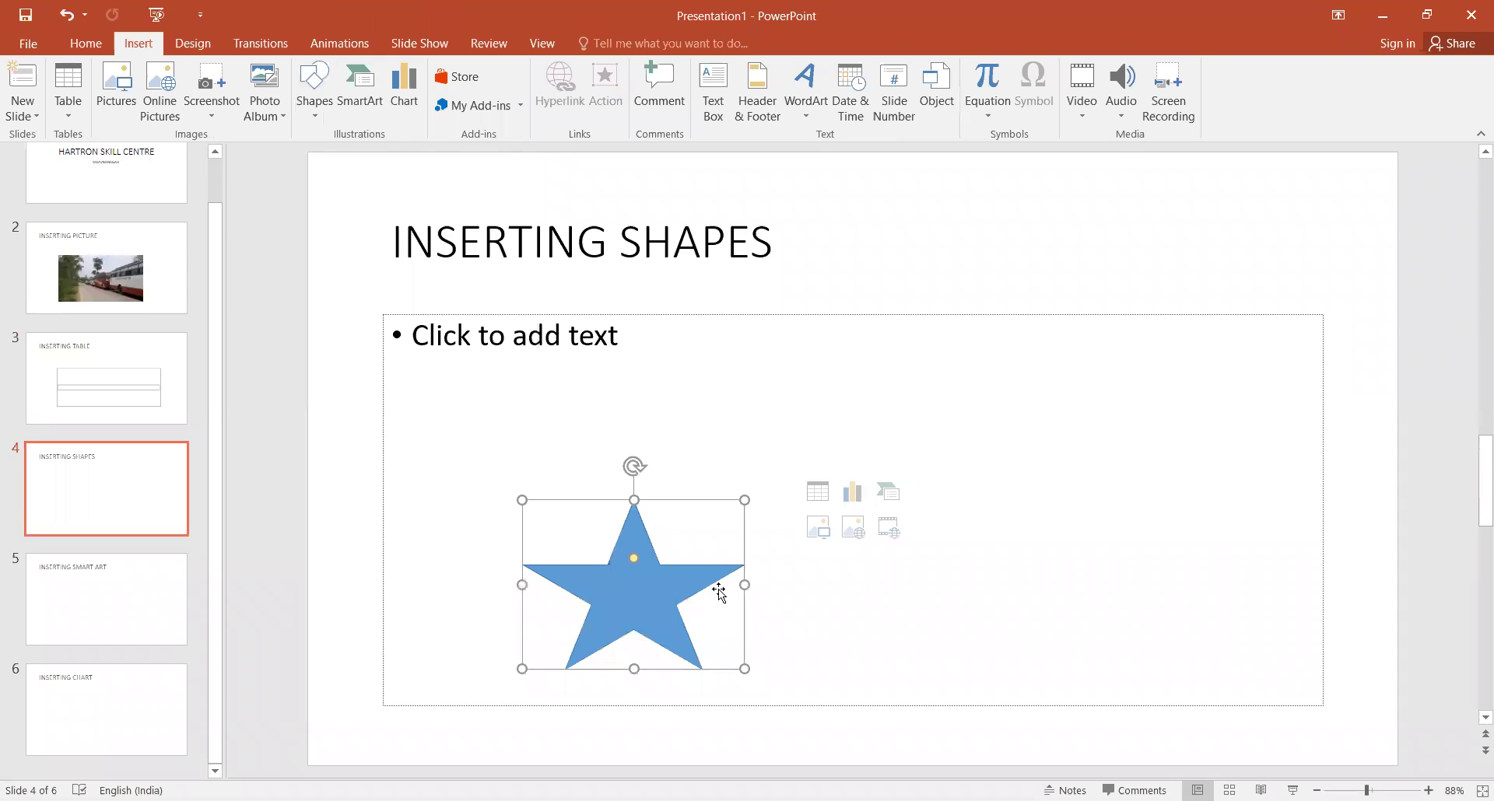
pyautogui.click(385, 87)
pyautogui.click(571, 96)
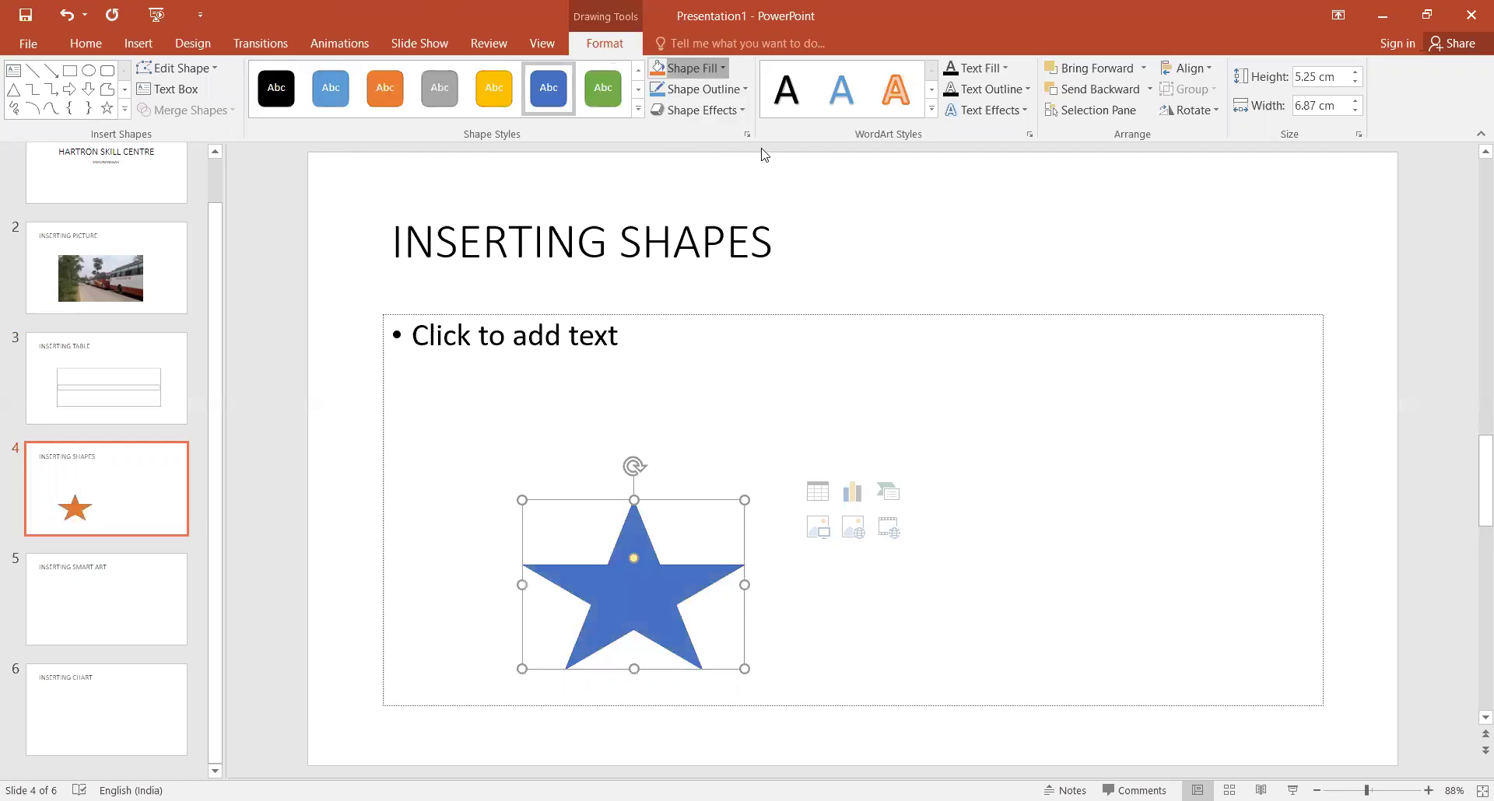
pyautogui.click(688, 68)
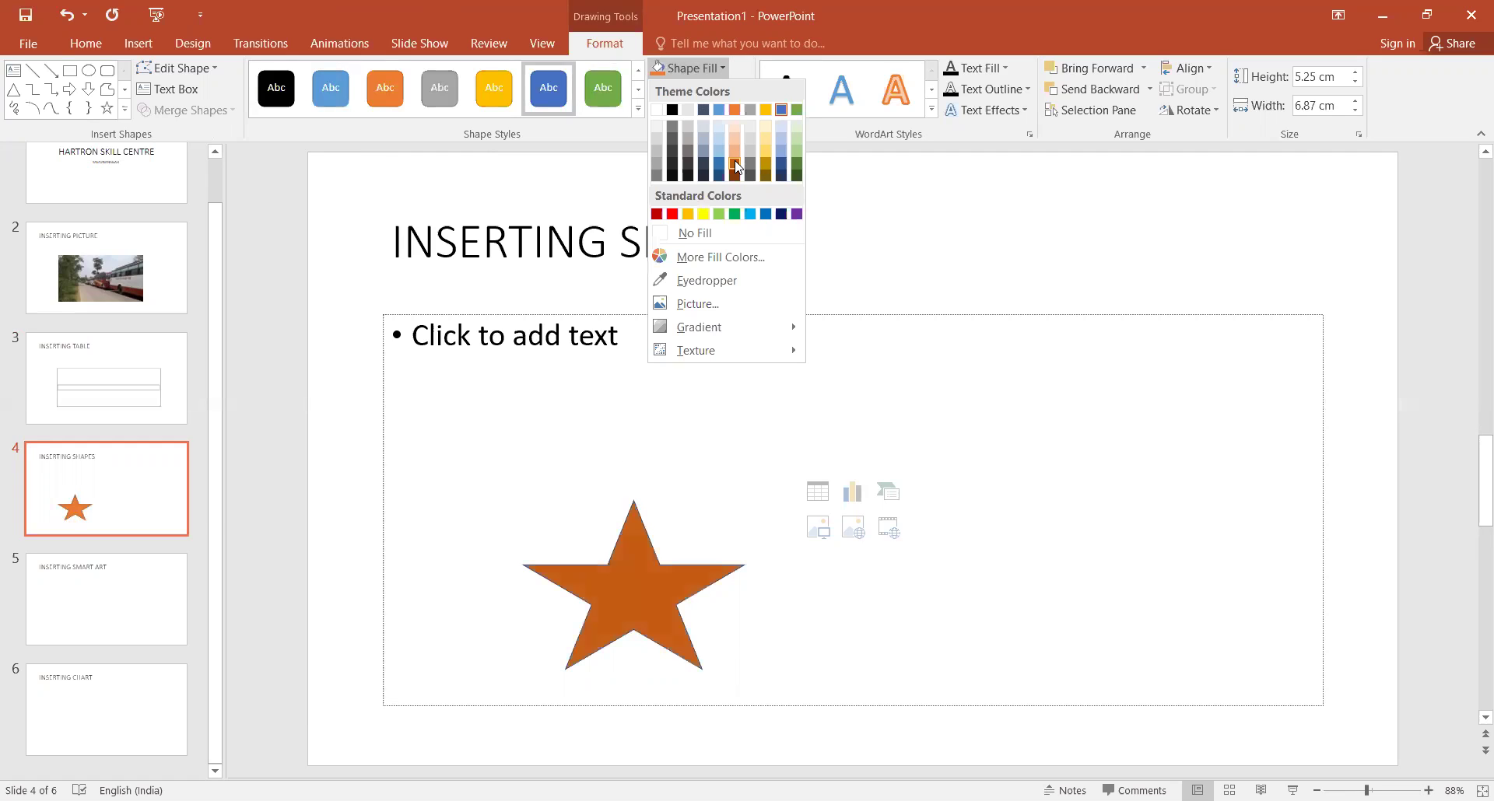
pyautogui.click(689, 176)
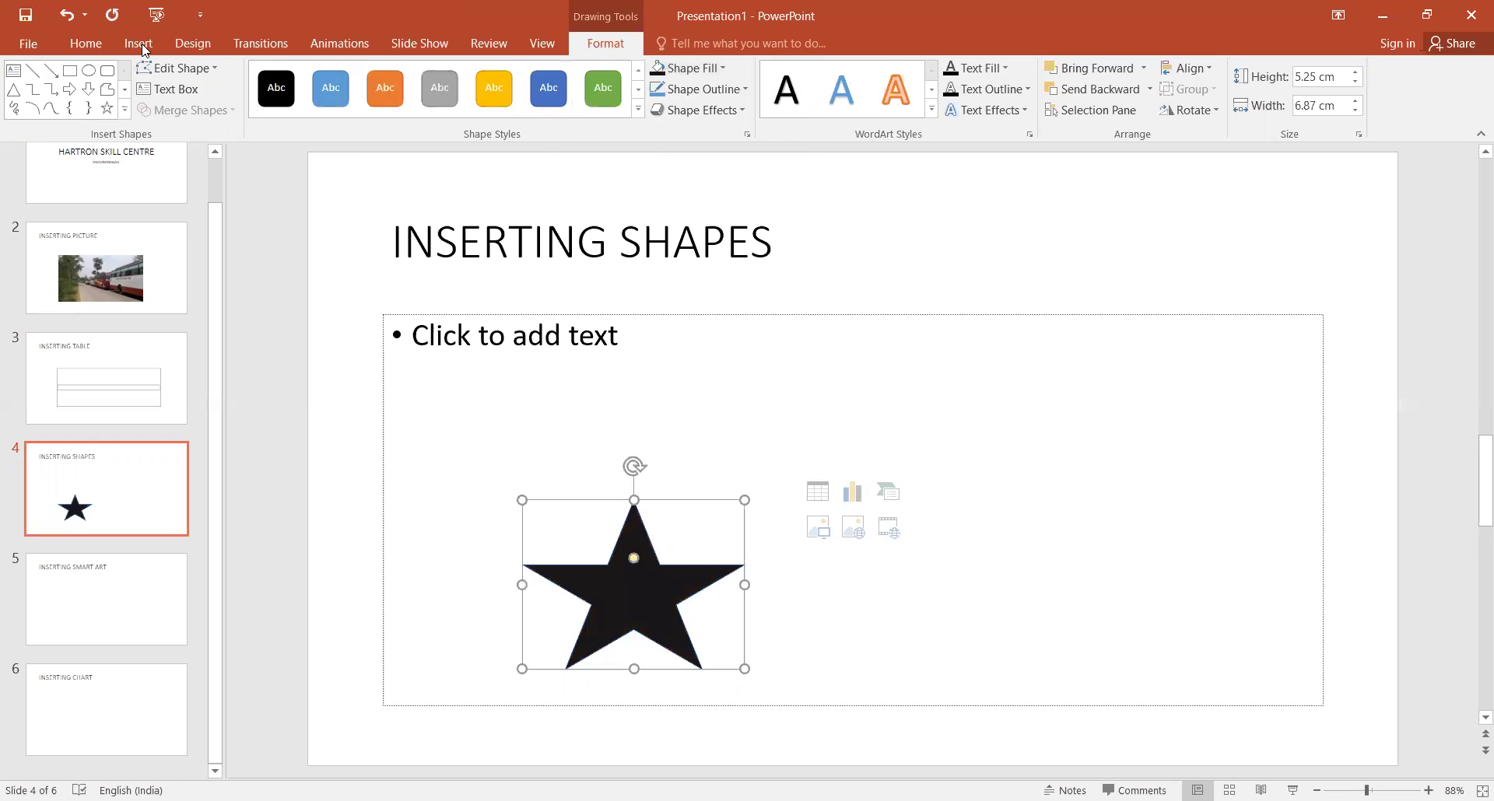
# Step: Draw a can-shaped cylinder right of the star with a green style
pyautogui.click(139, 43)
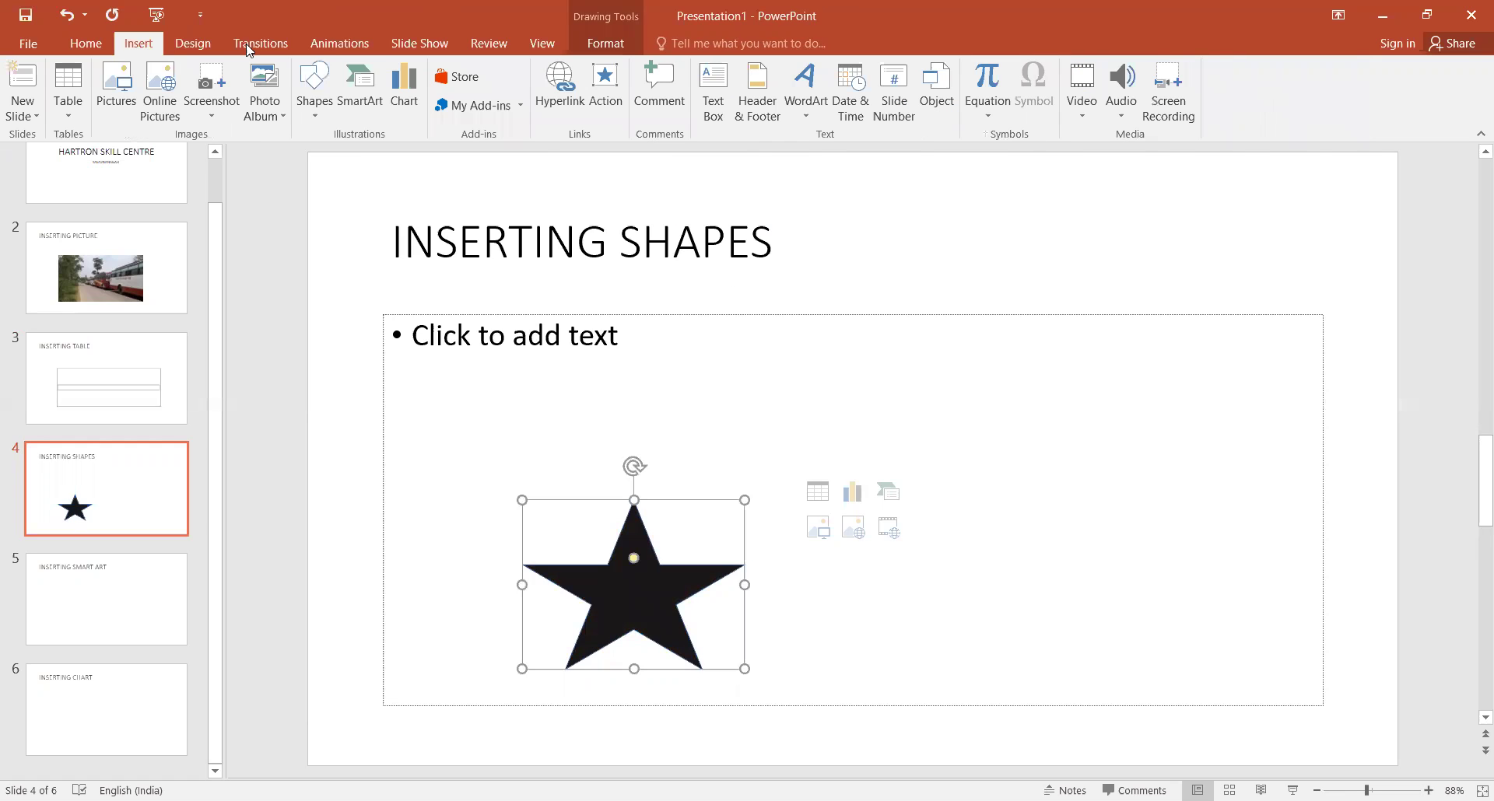
pyautogui.click(319, 101)
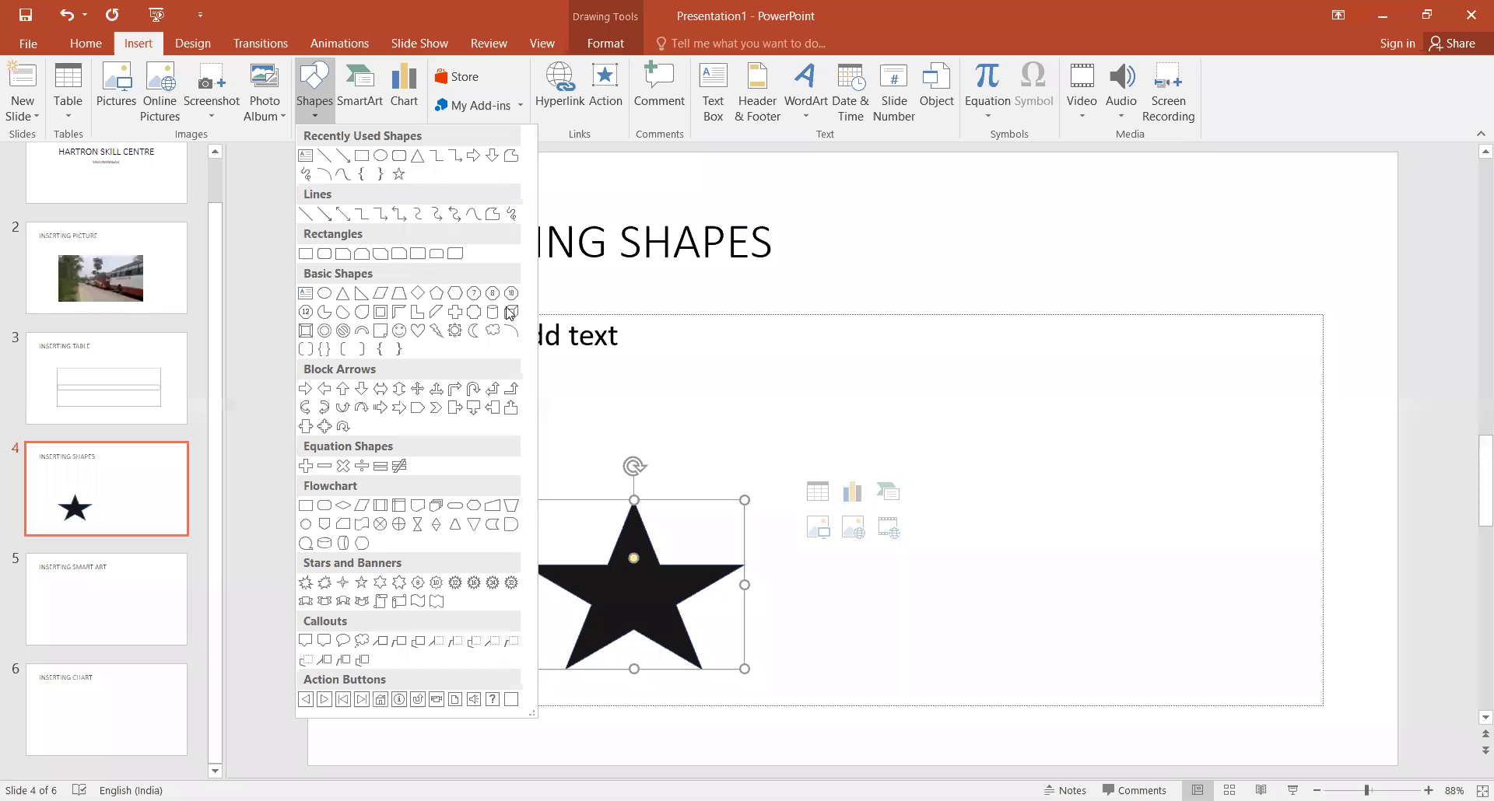
pyautogui.click(495, 313)
pyautogui.moveTo(962, 407); pyautogui.dragTo(1168, 637)
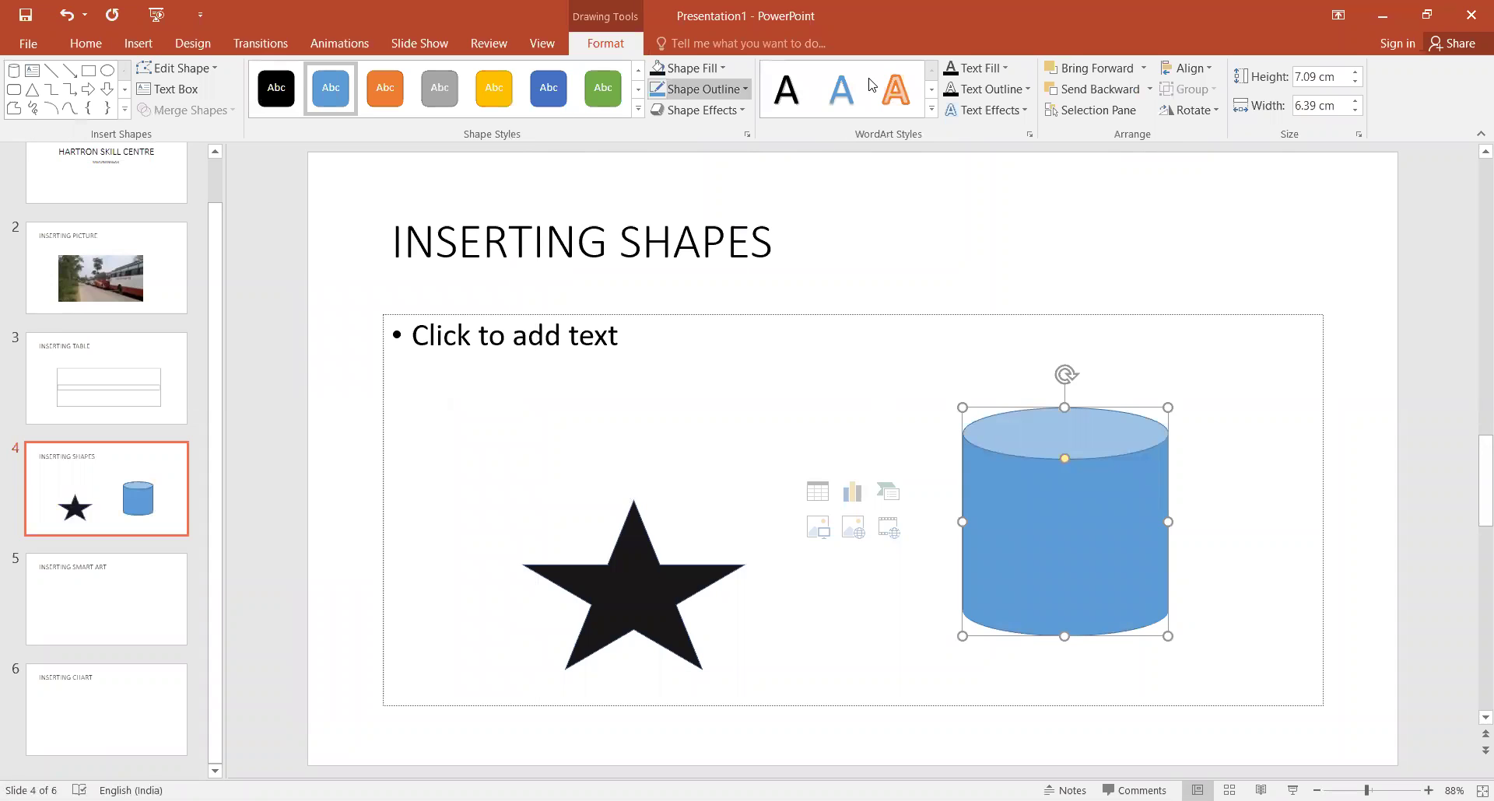
pyautogui.click(603, 92)
pyautogui.click(555, 439)
pyautogui.click(88, 628)
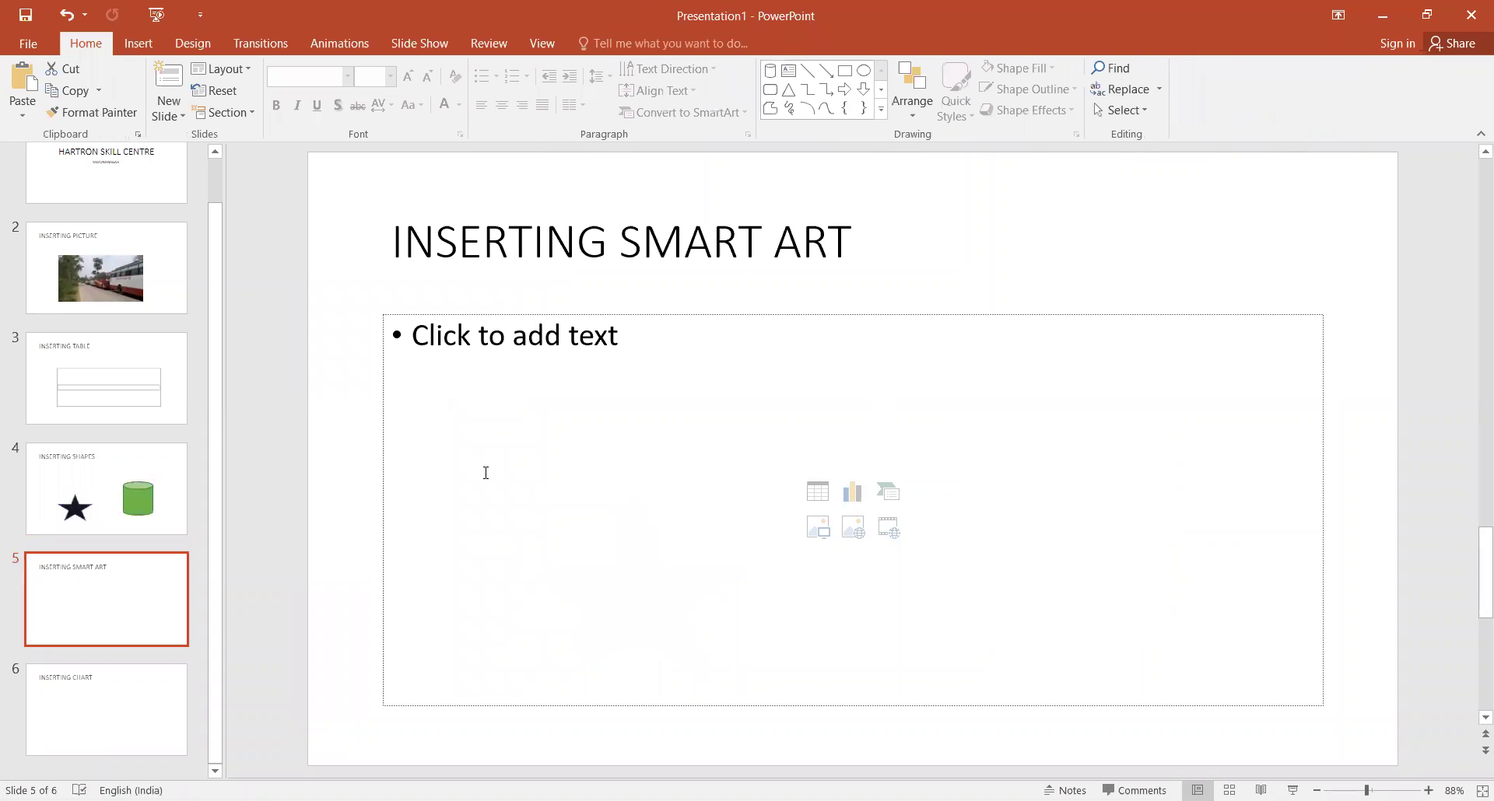
# Step: Insert a Vertical Bullet List SmartArt graphic on slide 5
pyautogui.click(131, 43)
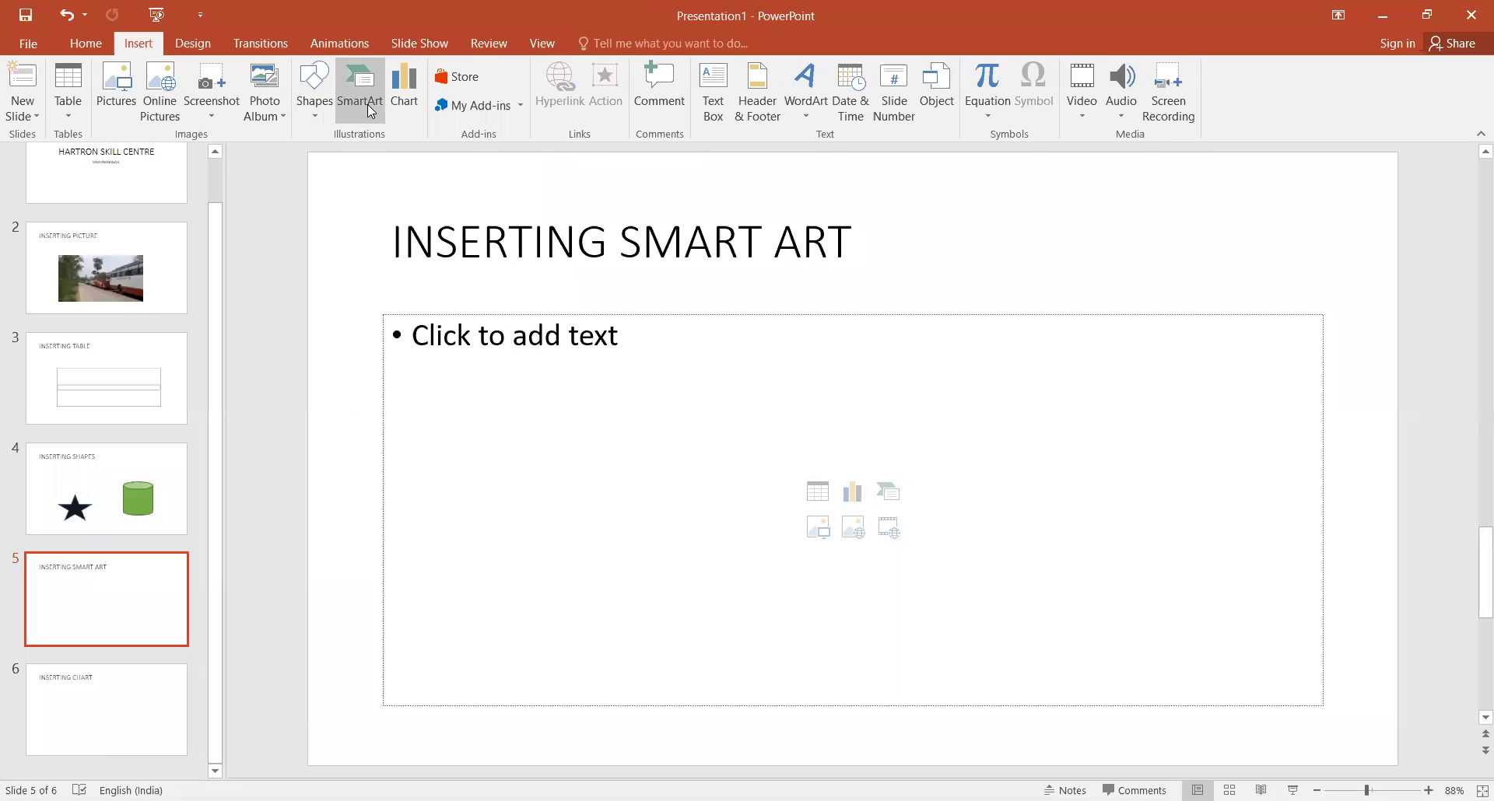
pyautogui.click(367, 82)
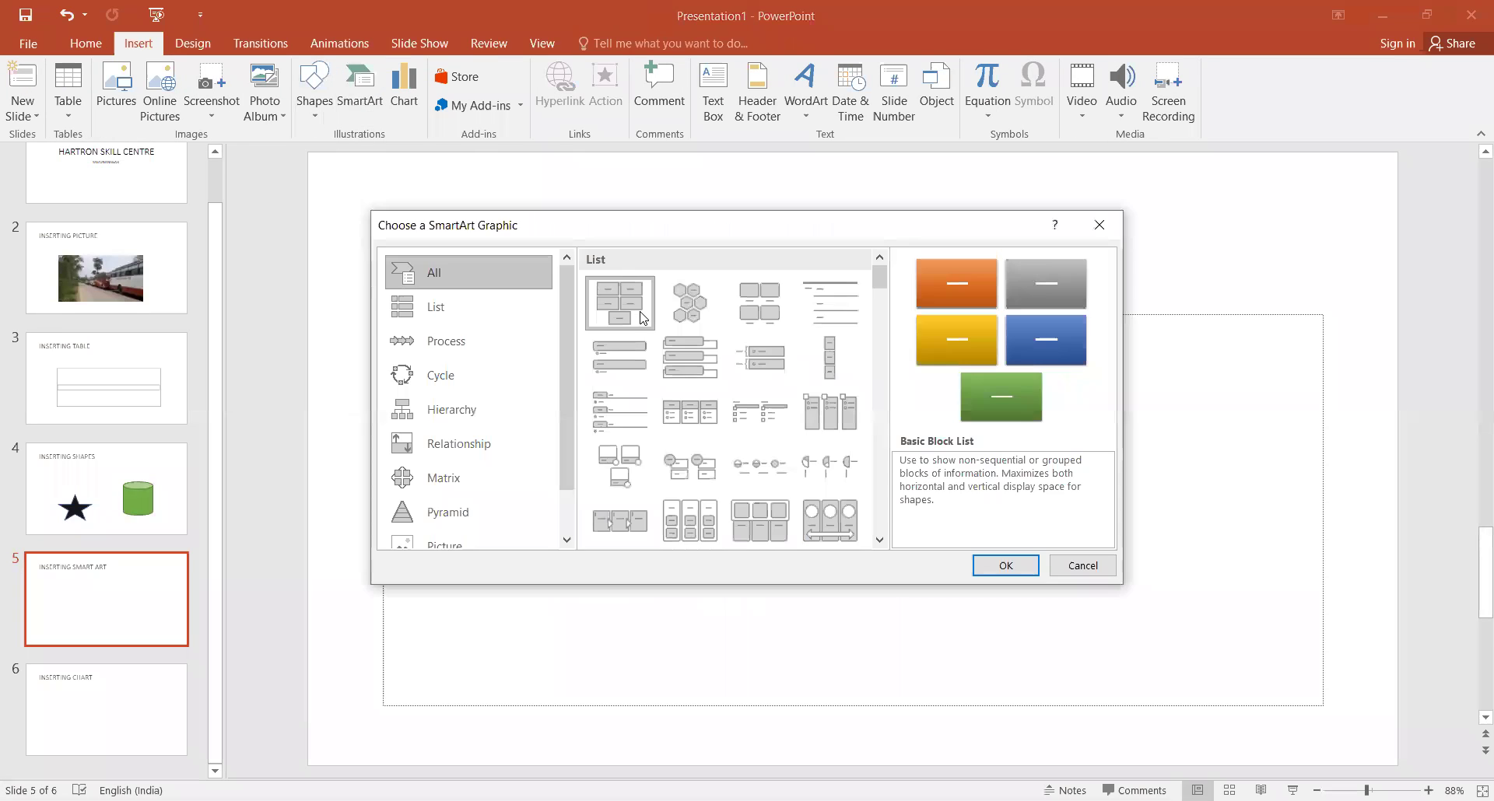
pyautogui.click(603, 377)
pyautogui.click(1004, 566)
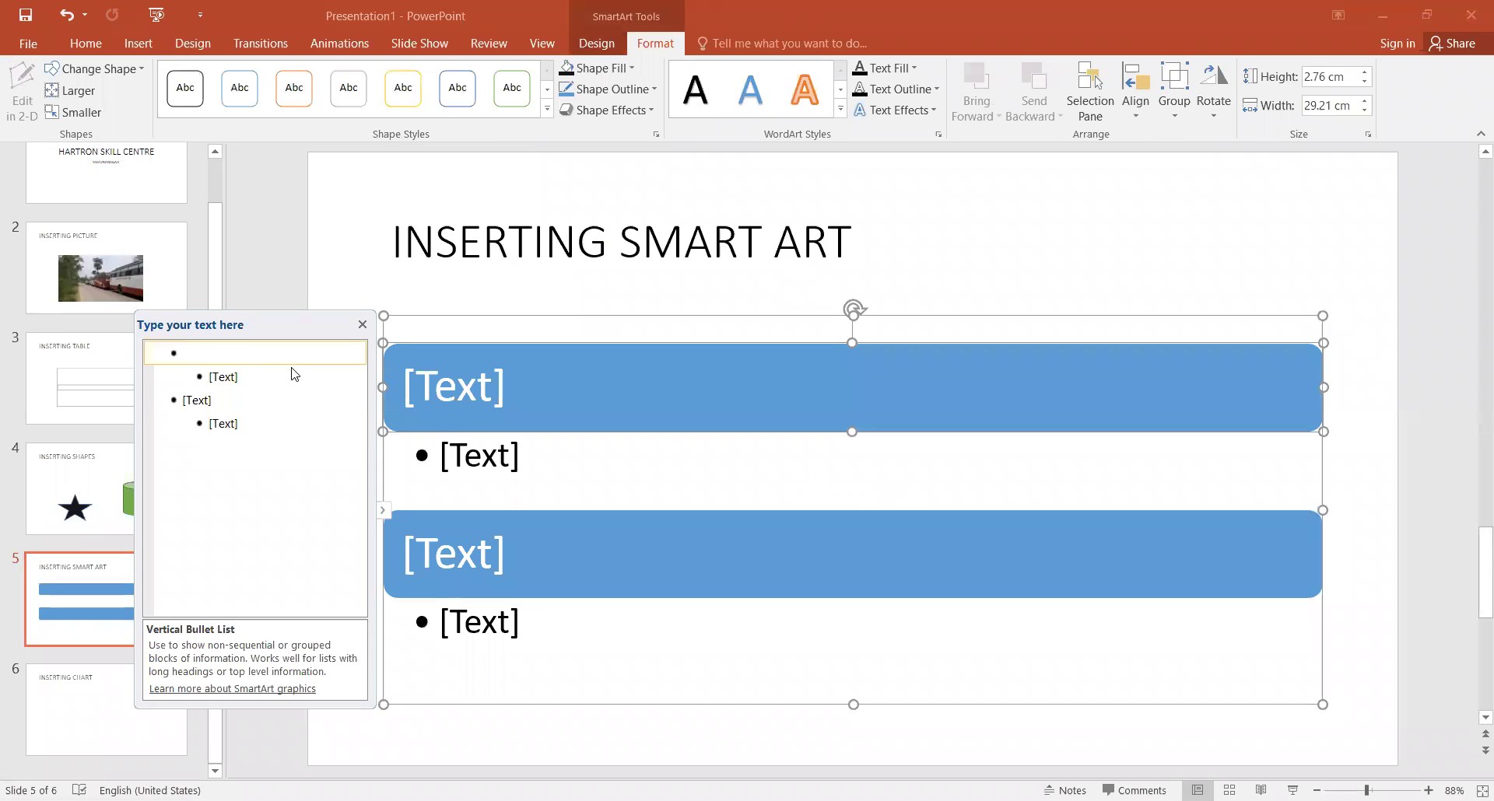
# Step: Fill the SmartArt with HARTRON, SKILL, CENTRE and YAMUNANAGAR
pyautogui.write('HARTRON')
pyautogui.click(274, 376)
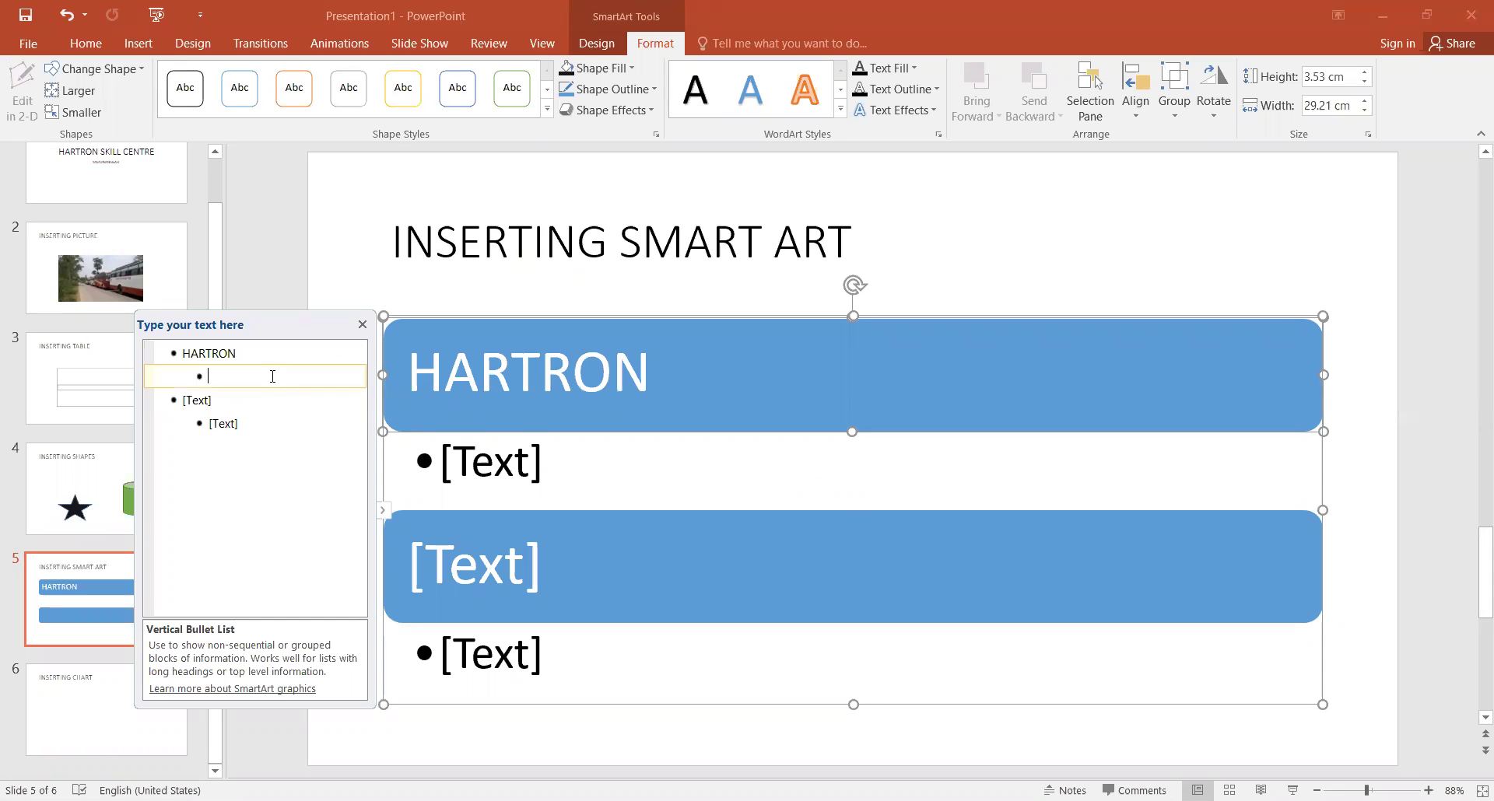
pyautogui.write('SKILL')
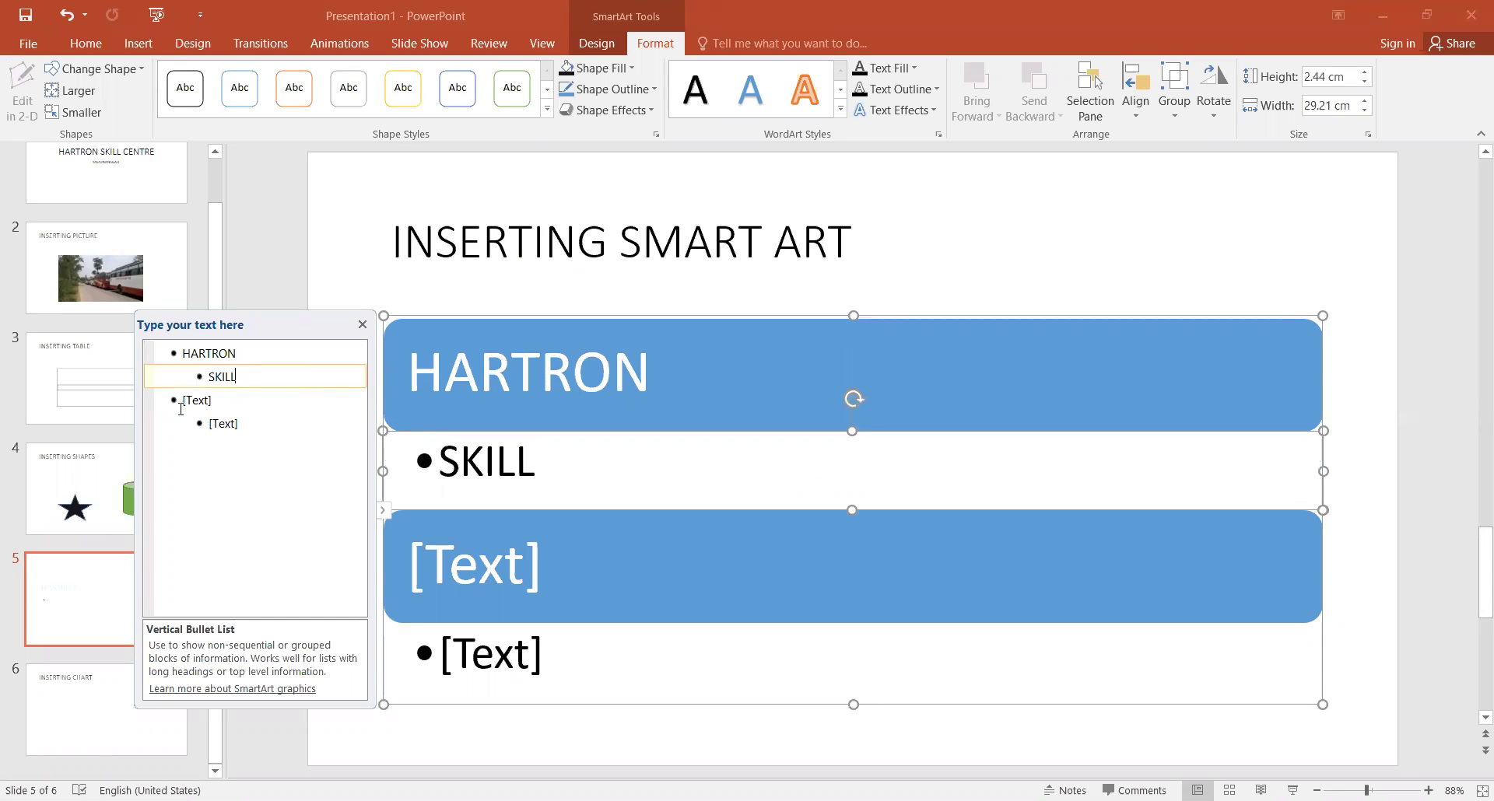
pyautogui.click(194, 400)
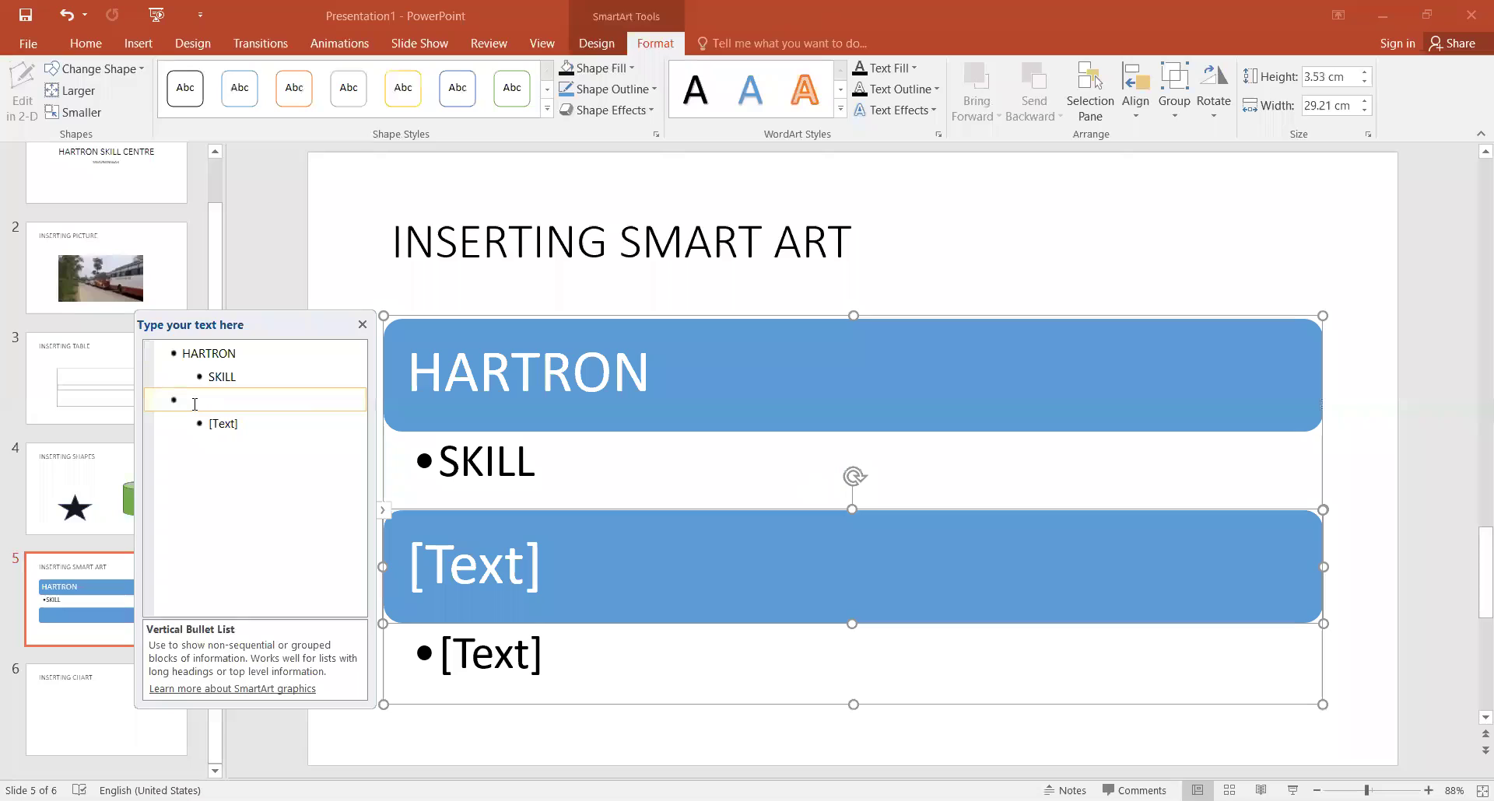
pyautogui.write('CETN')
pyautogui.press('BackSpace')
pyautogui.press('BackSpace')
pyautogui.write('NTRE')
pyautogui.click(295, 413)
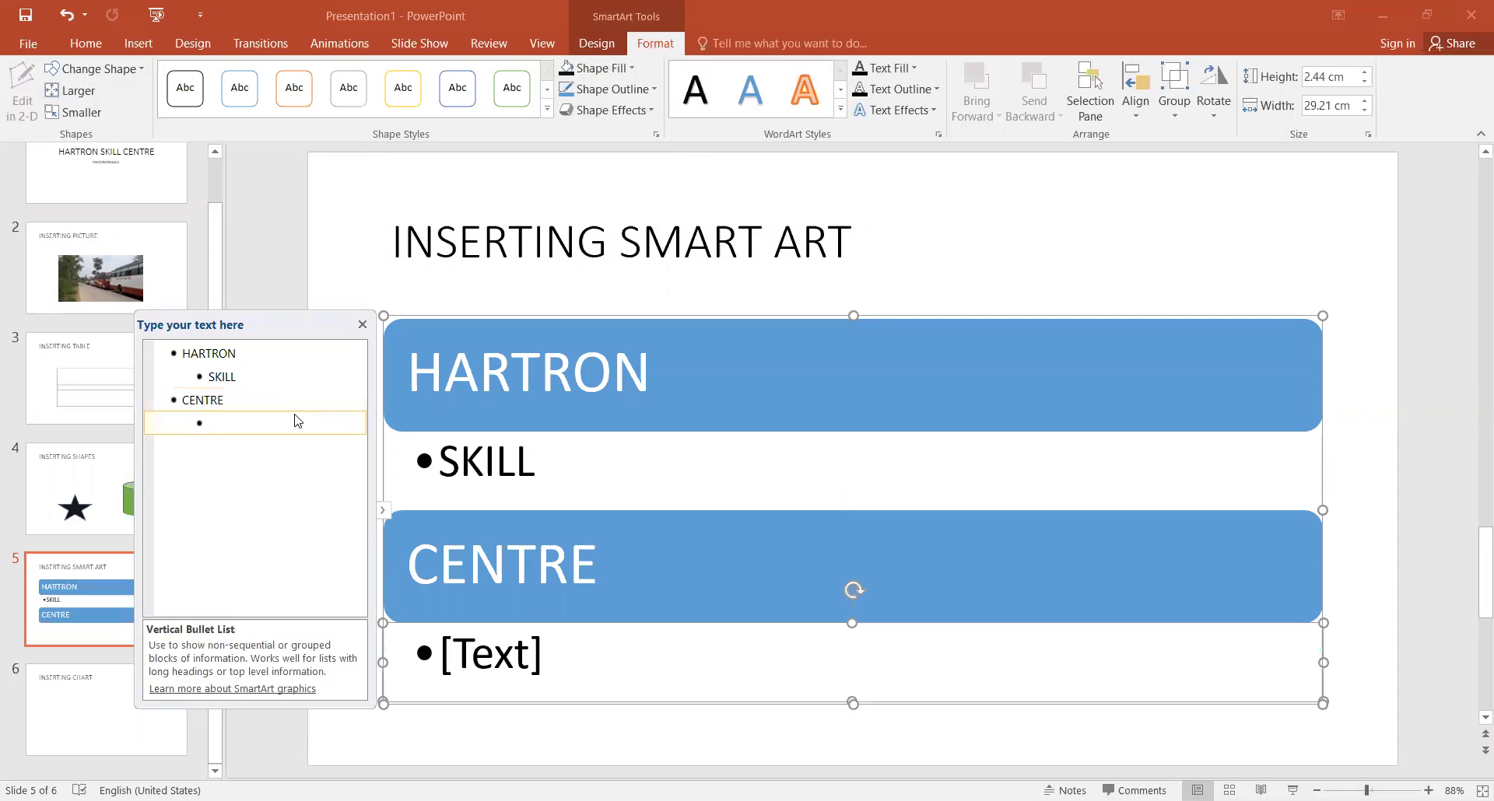
pyautogui.write('YAMUNANA')
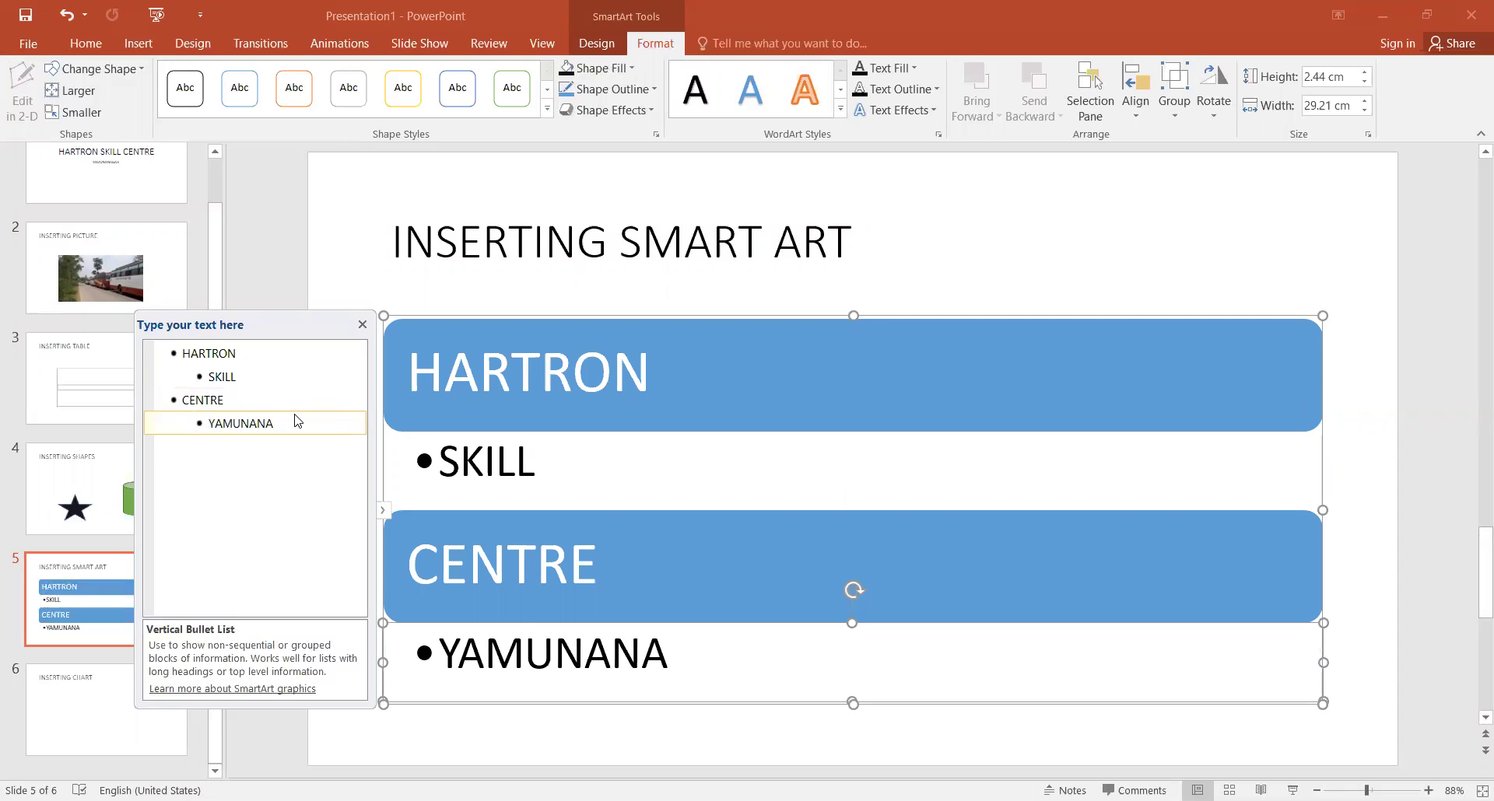
pyautogui.write('GAR')
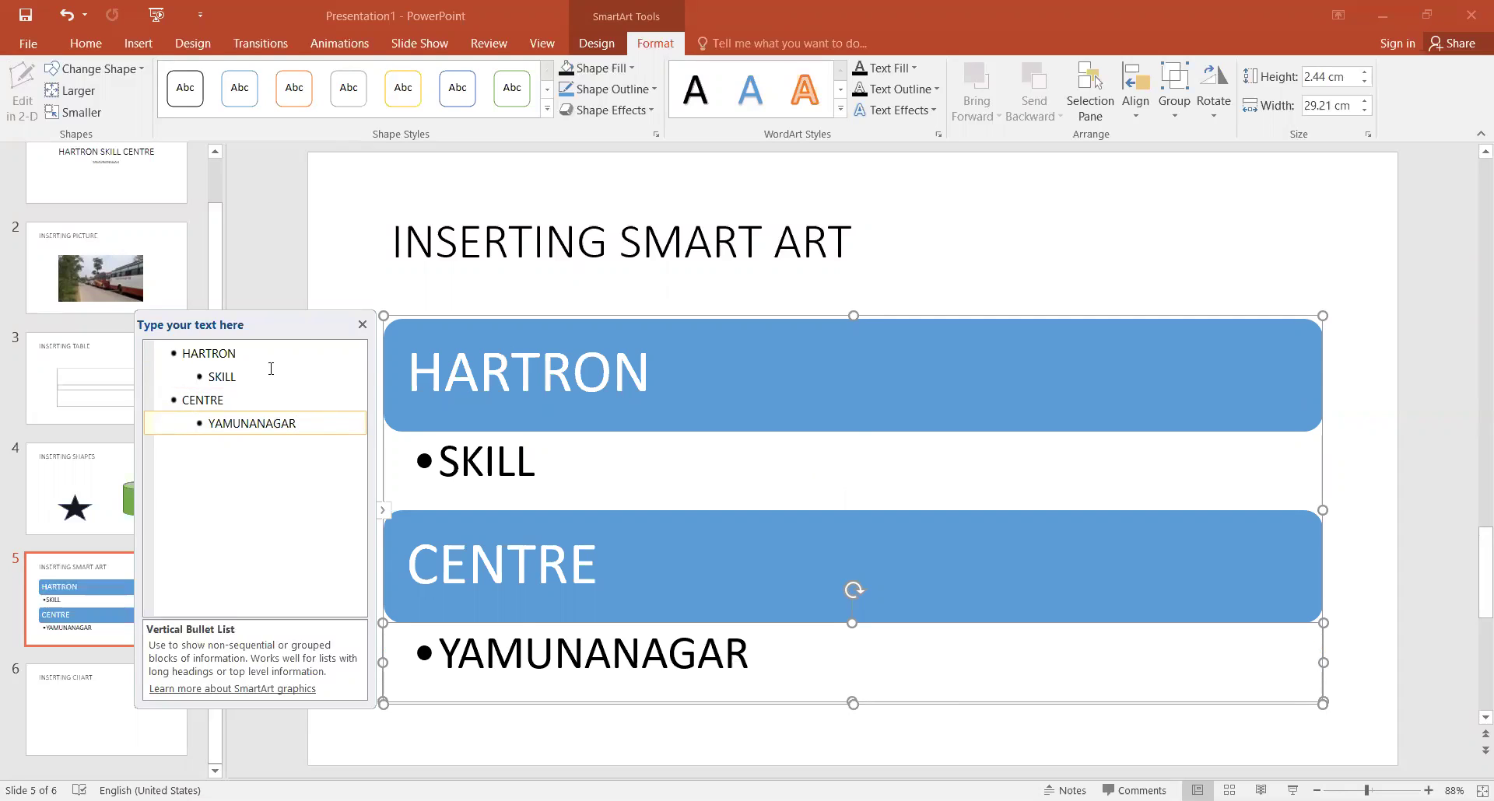
pyautogui.click(270, 359)
pyautogui.click(361, 325)
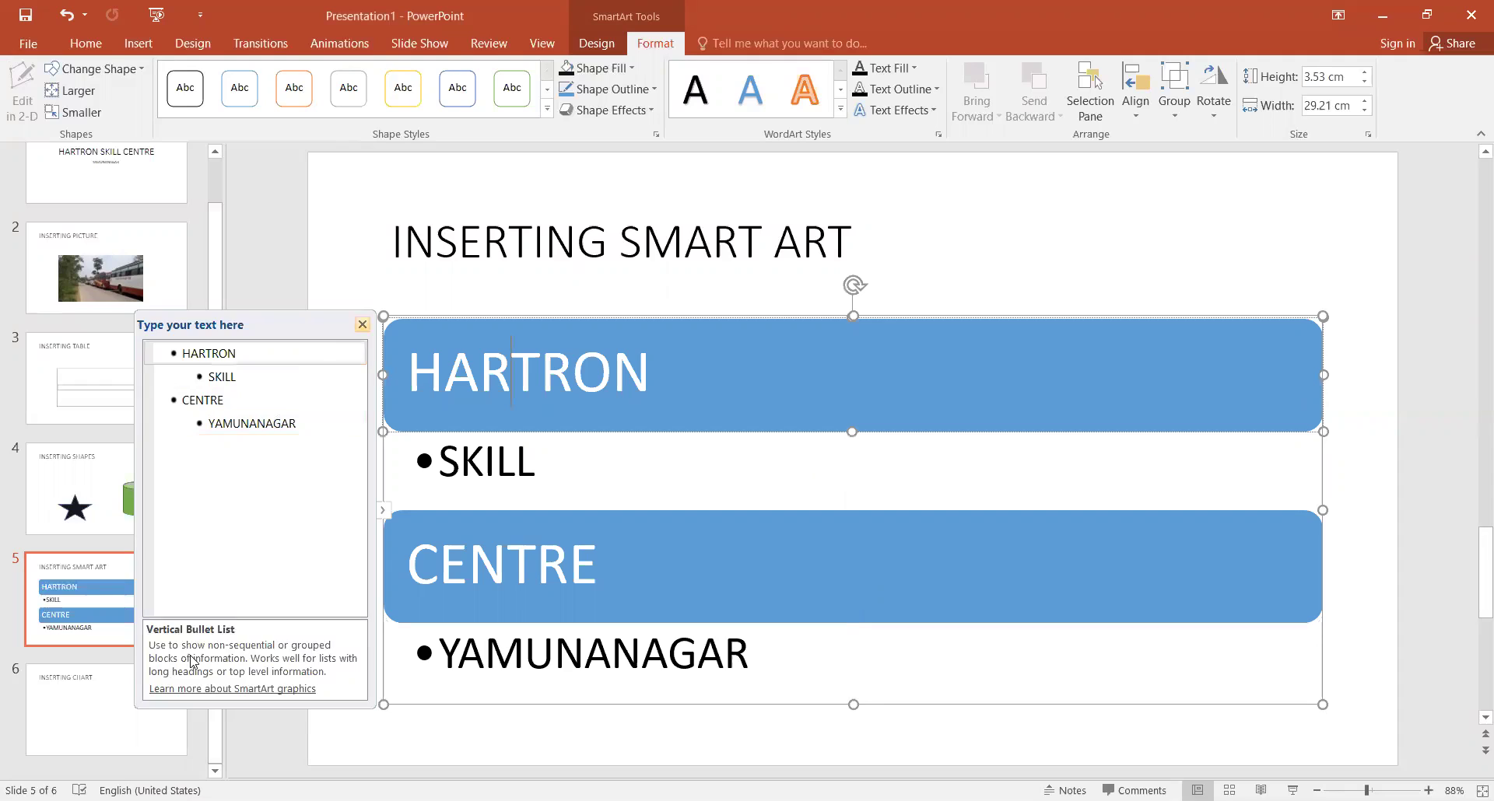
pyautogui.click(125, 716)
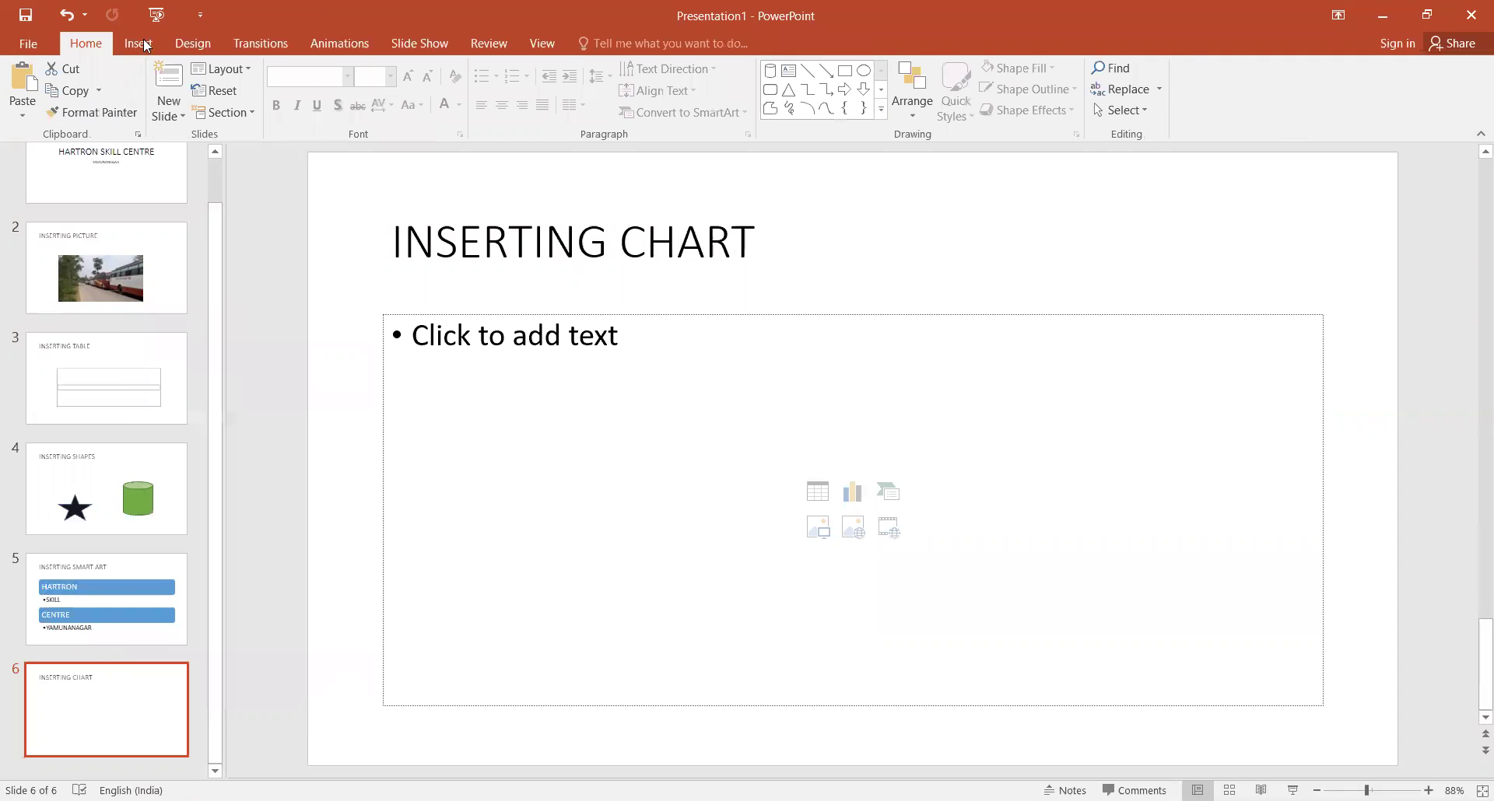
# Step: Insert a pie chart on slide 6
pyautogui.click(138, 43)
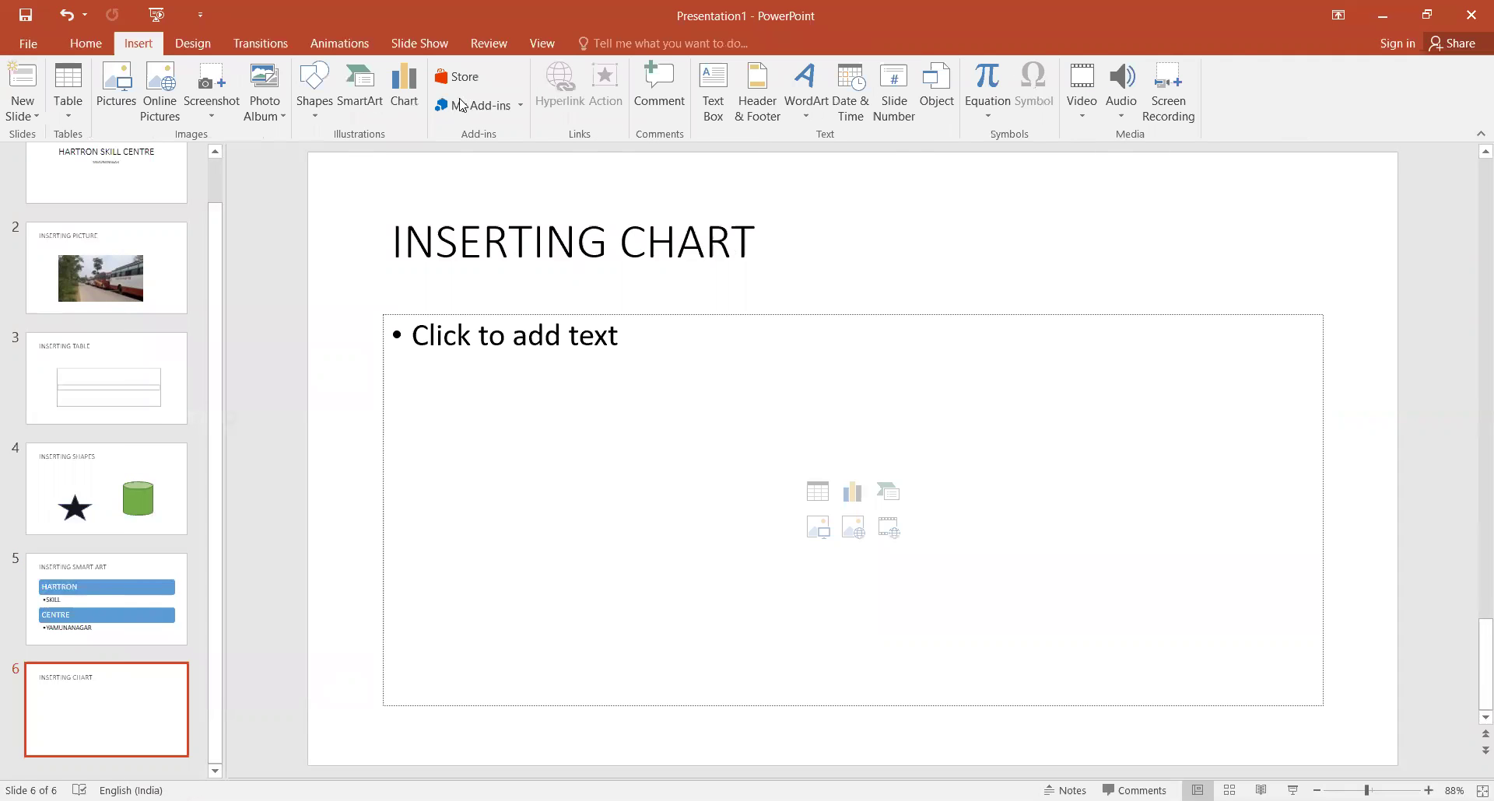
pyautogui.click(403, 98)
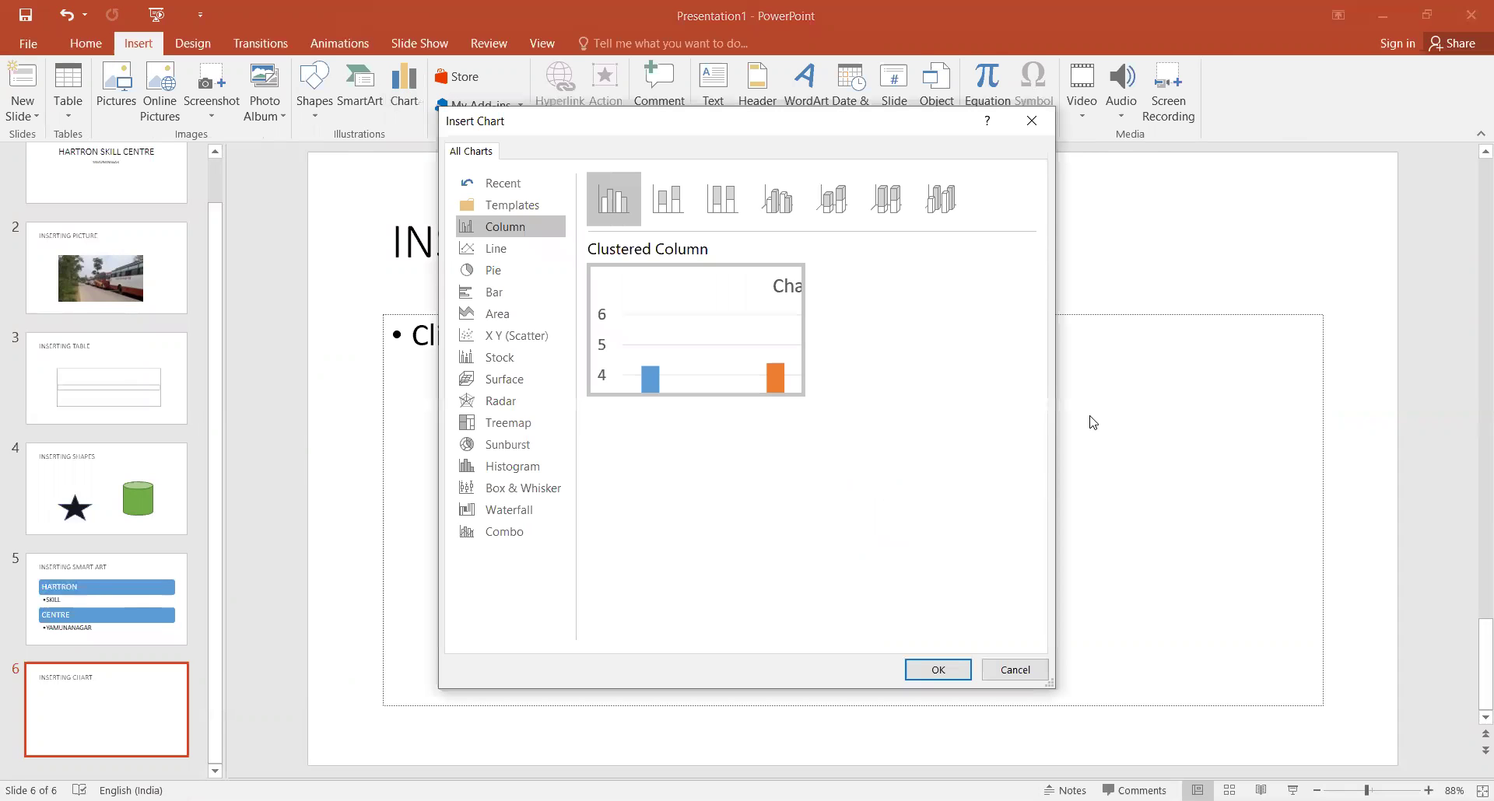
pyautogui.click(473, 273)
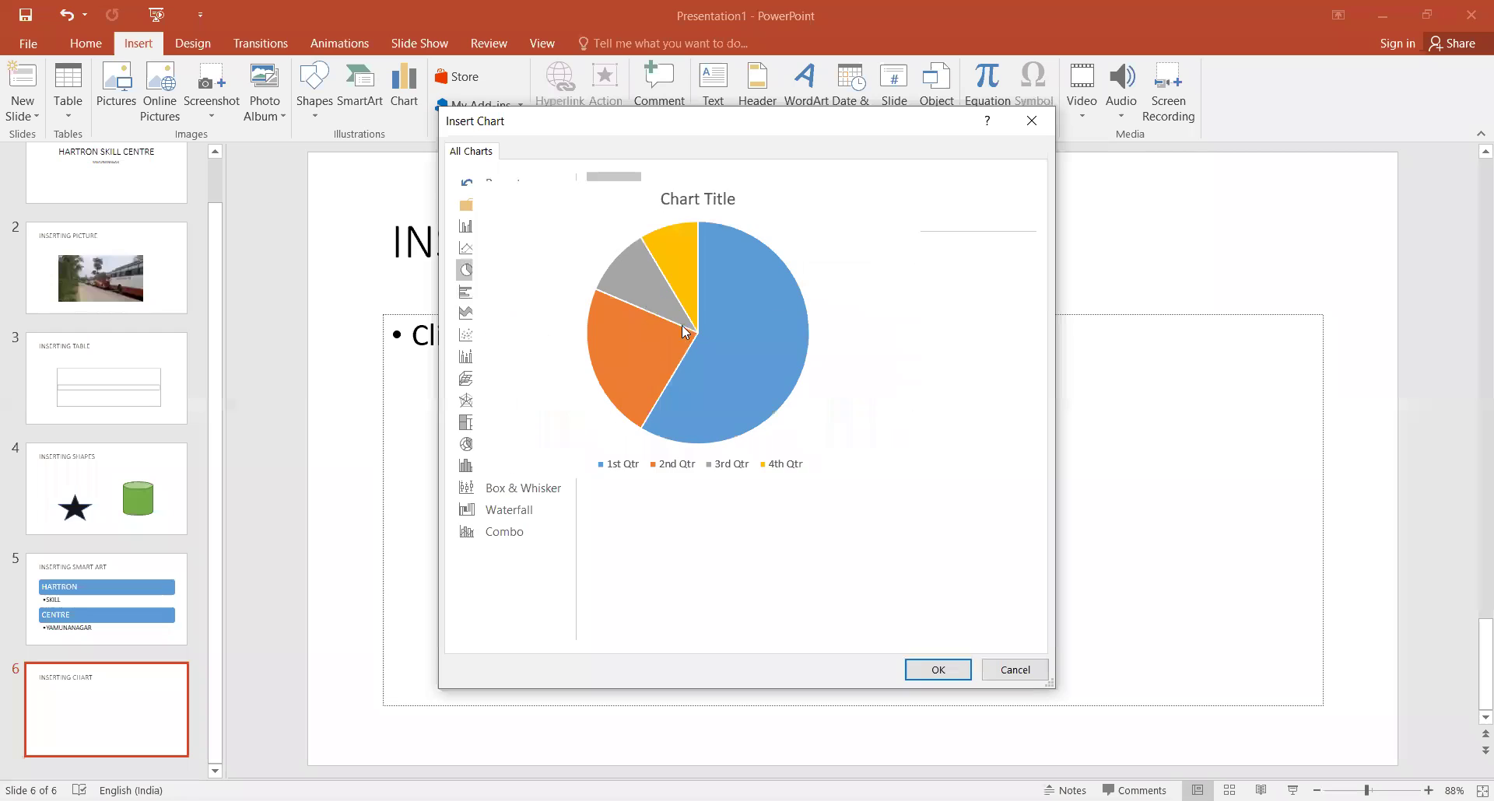
pyautogui.click(934, 670)
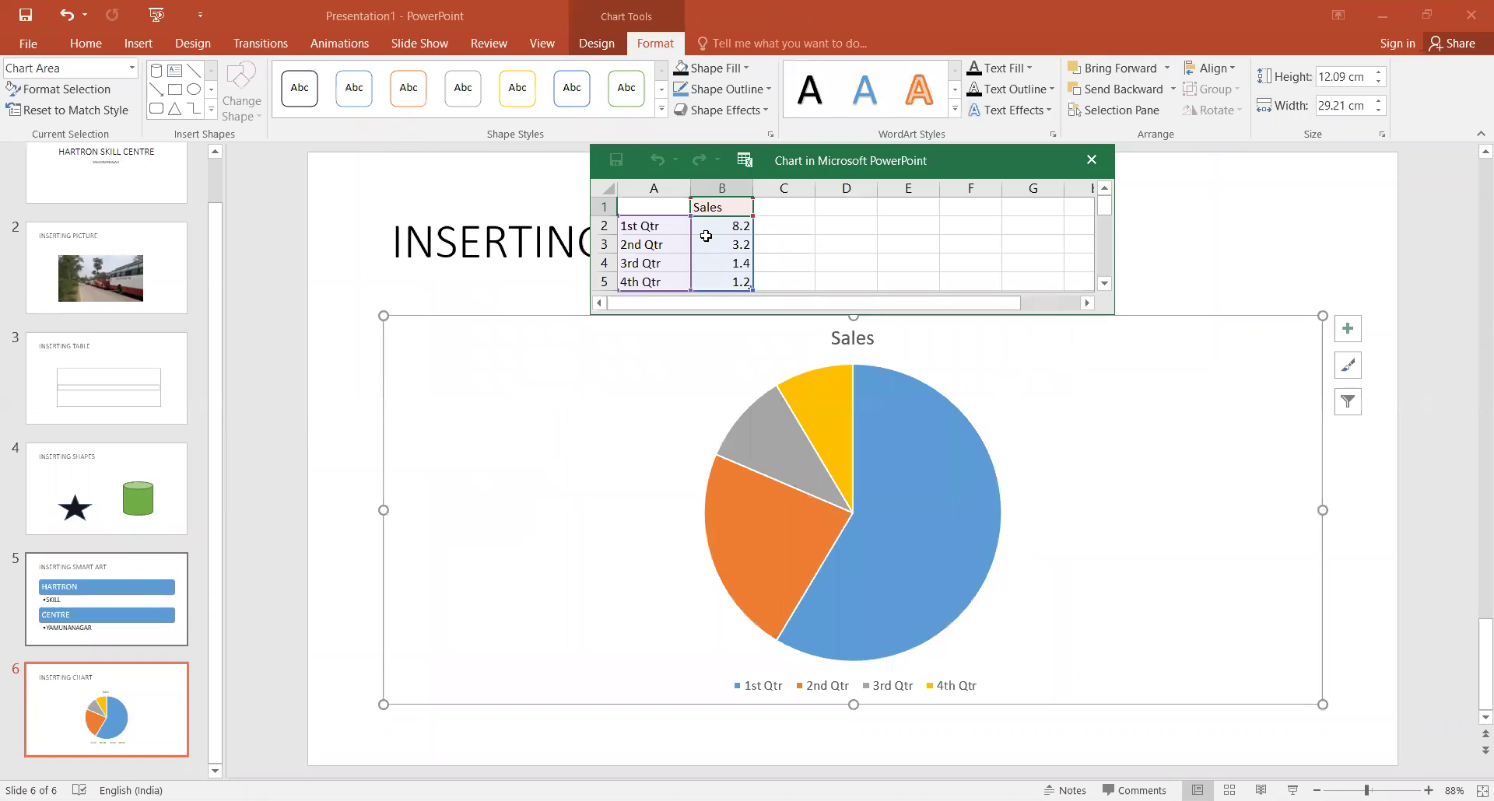
# Step: Set the four quarterly Sales values to 5, 4, 3 and 2, then close the data sheet
pyautogui.click(708, 233)
pyautogui.write('5')
pyautogui.press('Return')
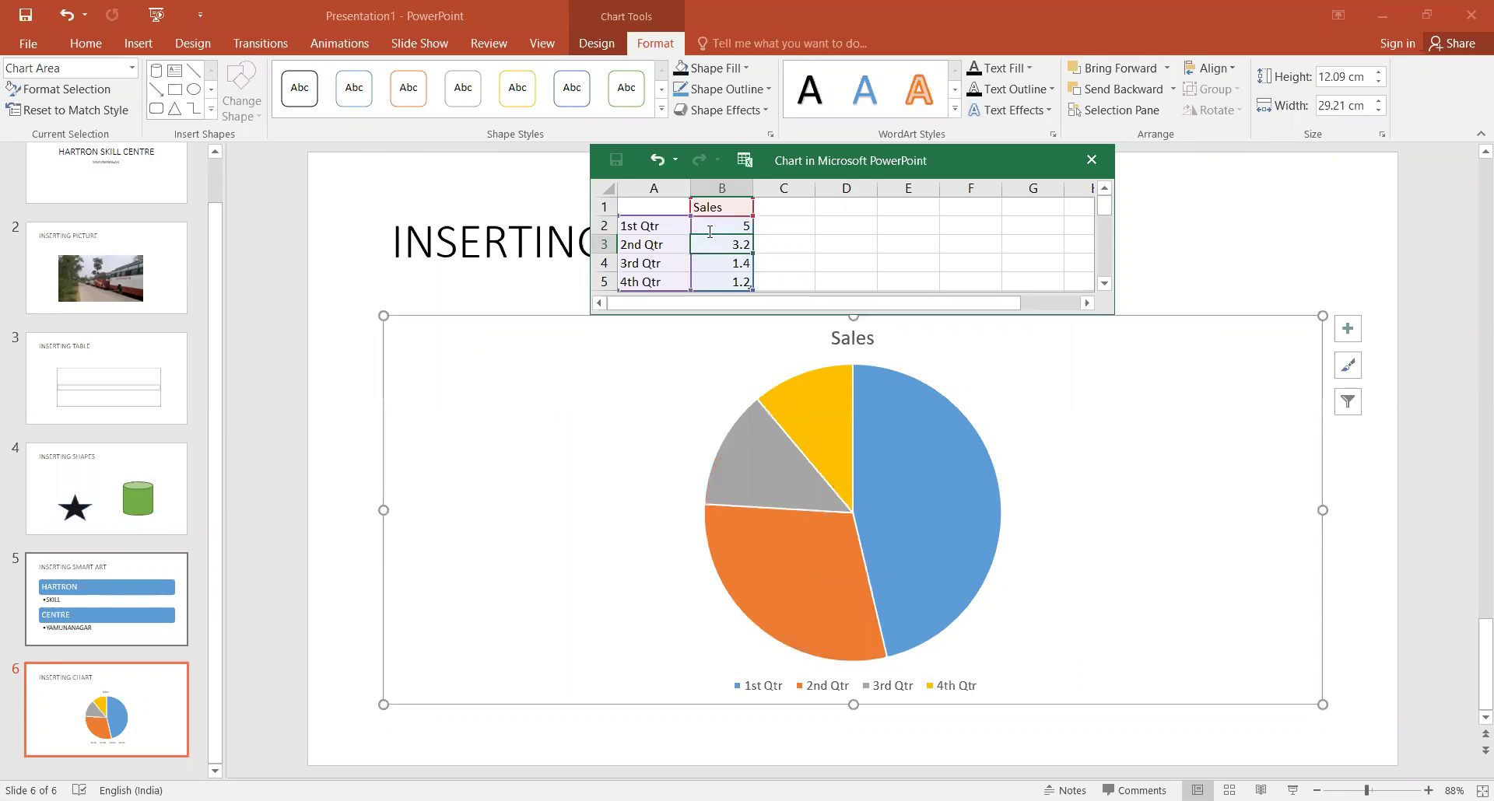
pyautogui.write('4')
pyautogui.press('Return')
pyautogui.write('3')
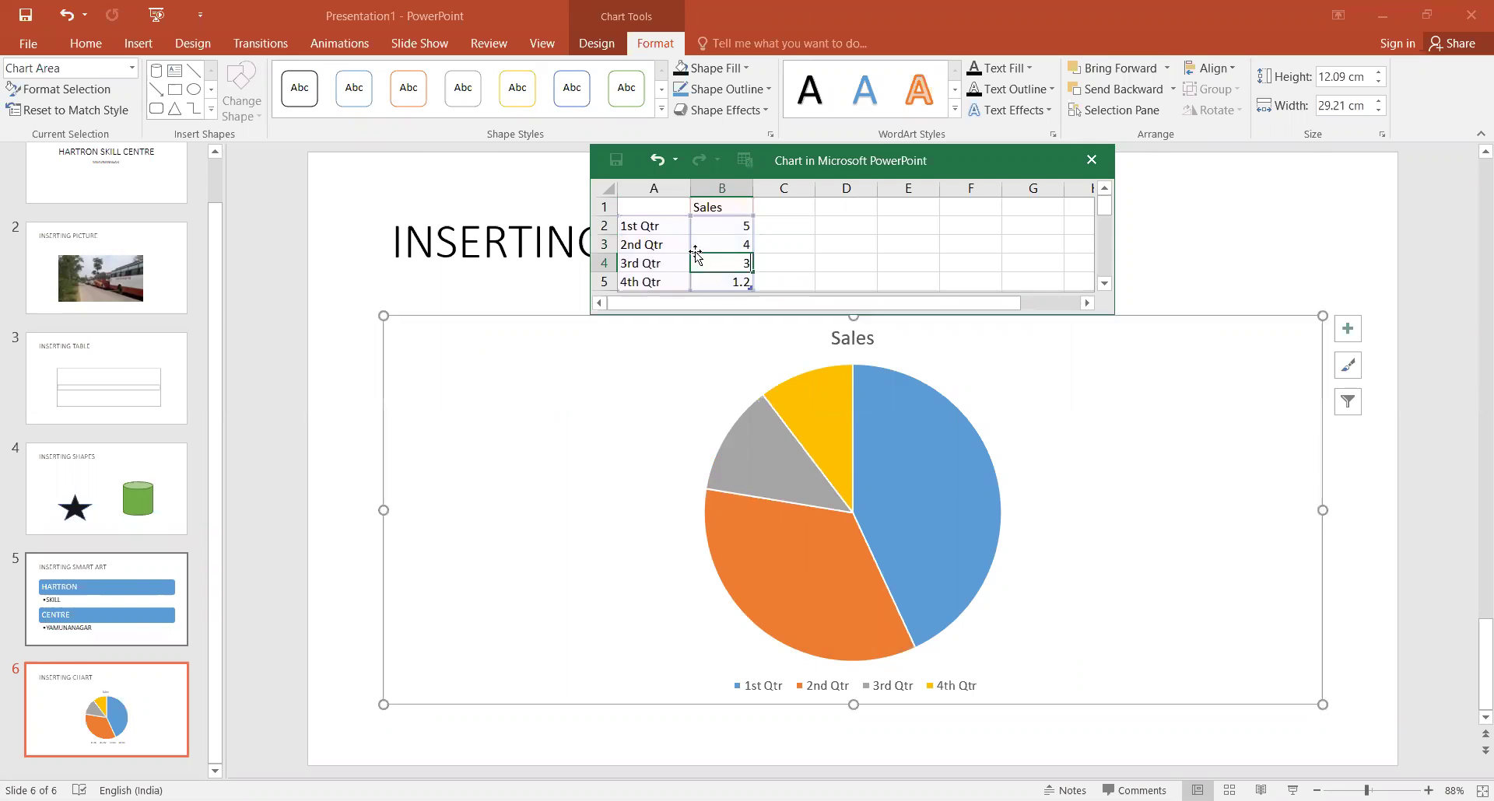
pyautogui.press('Return')
pyautogui.write('2')
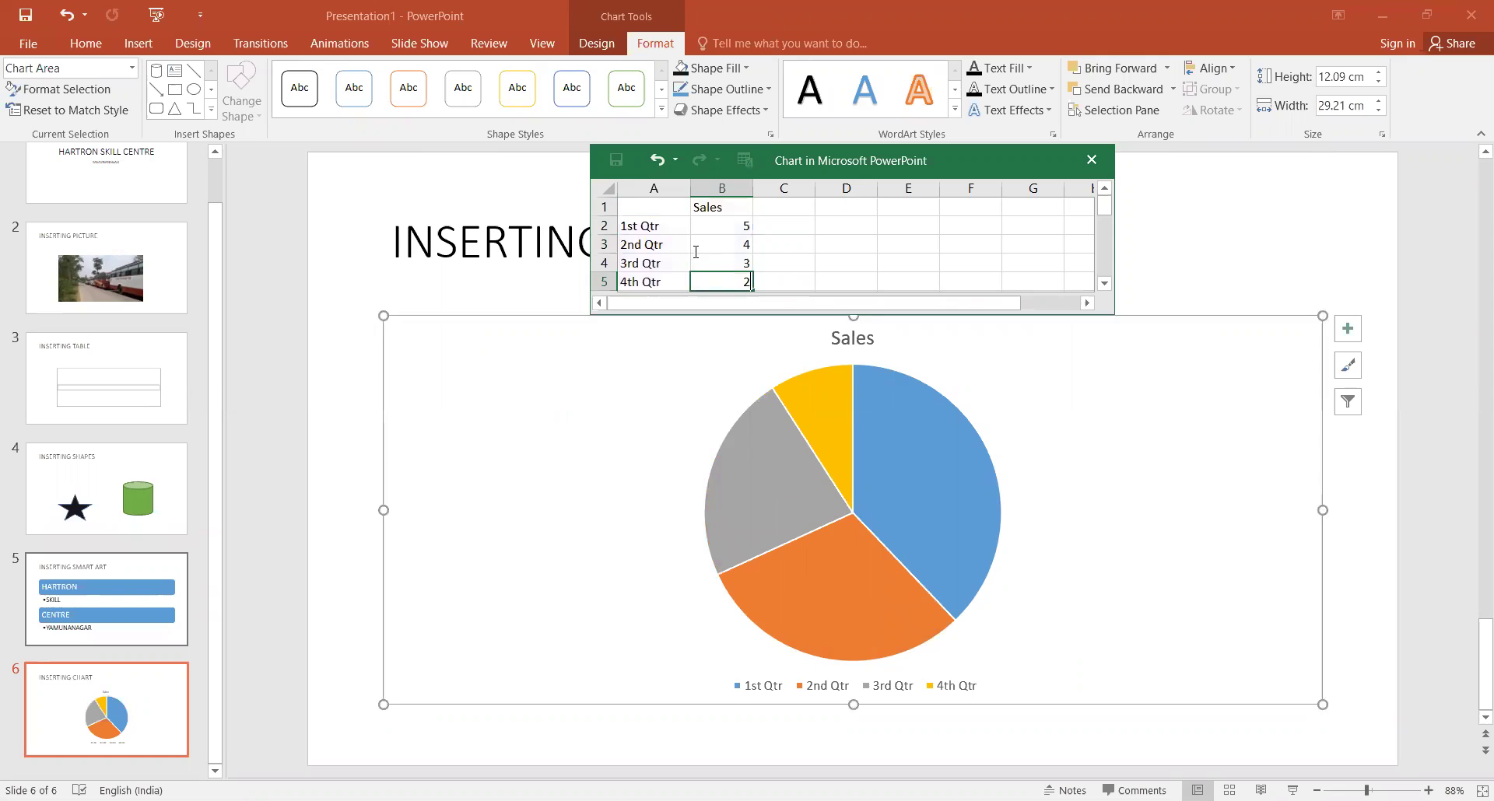
pyautogui.press('Return')
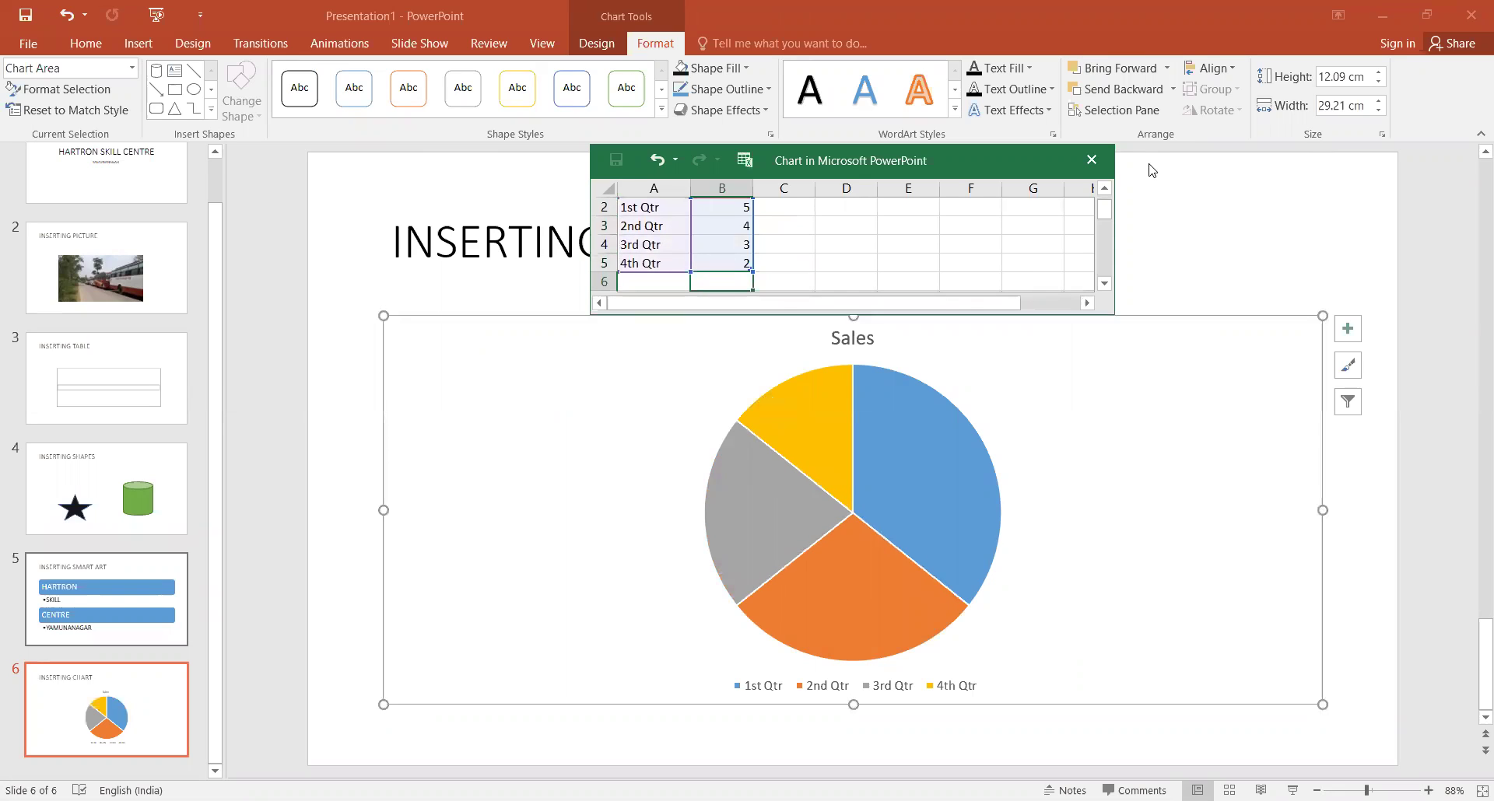
pyautogui.click(1092, 160)
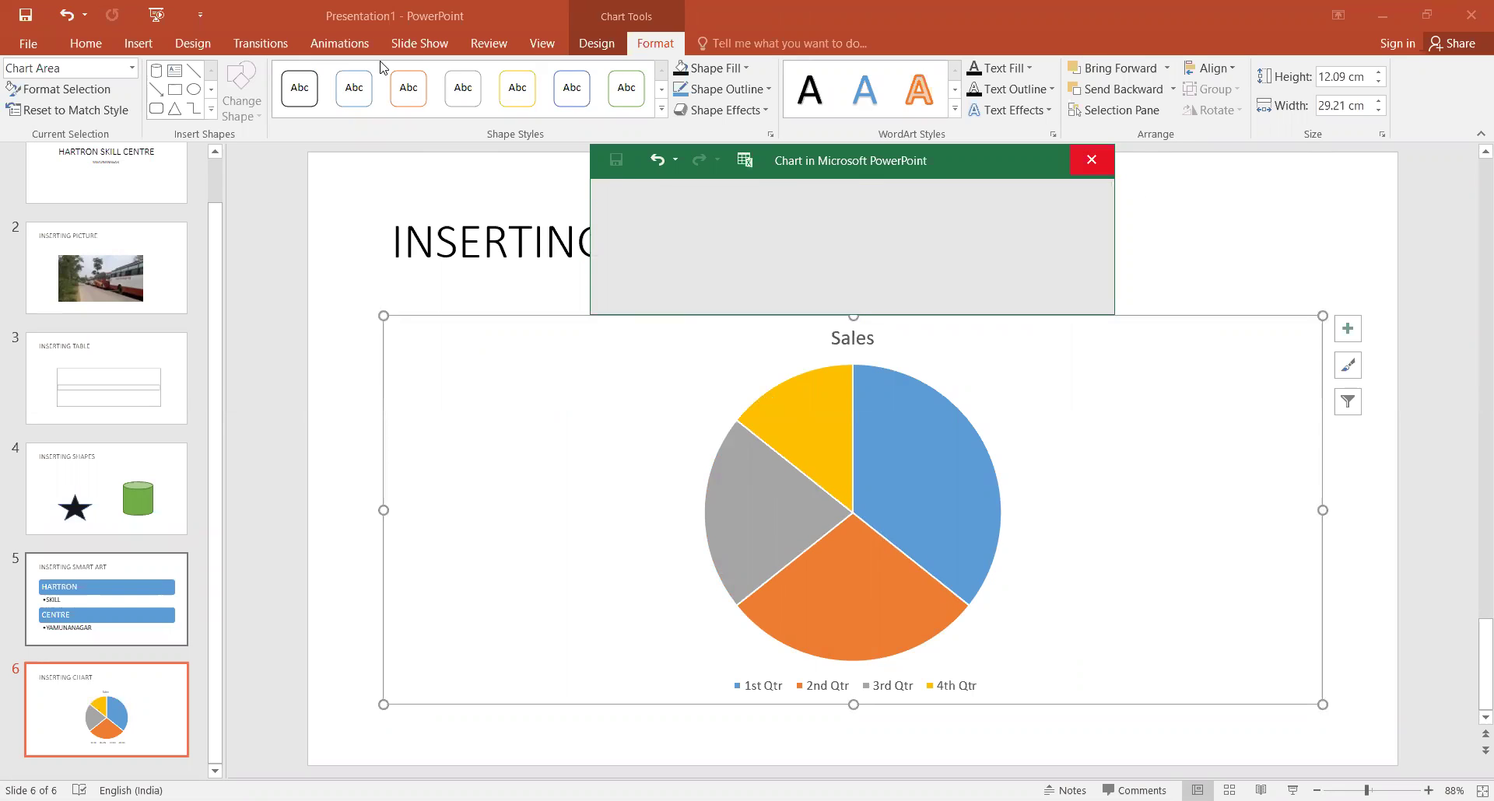
pyautogui.click(138, 42)
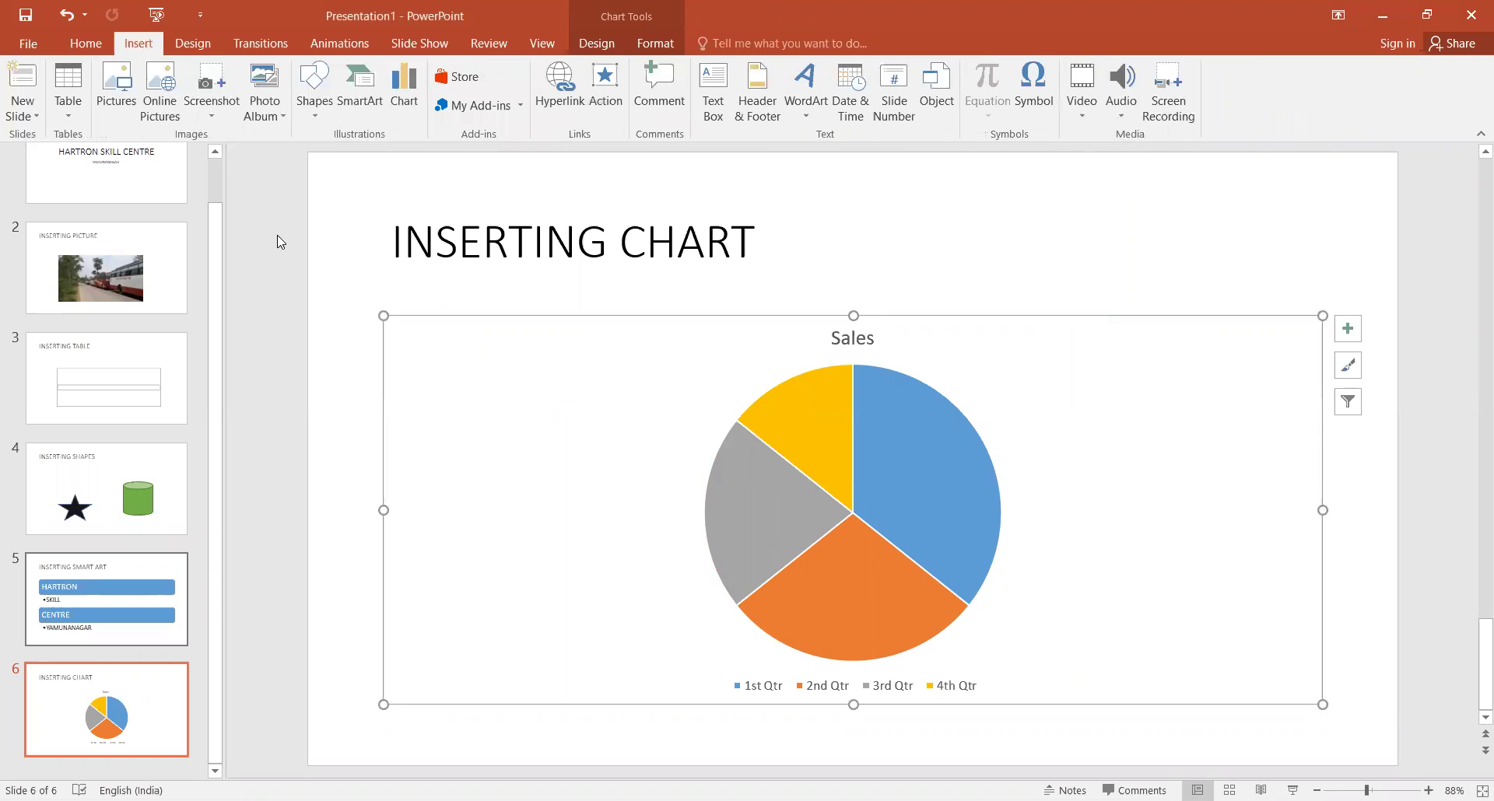
# Step: Add slide 7 with body text HELLO EVERYONE
pyautogui.click(11, 89)
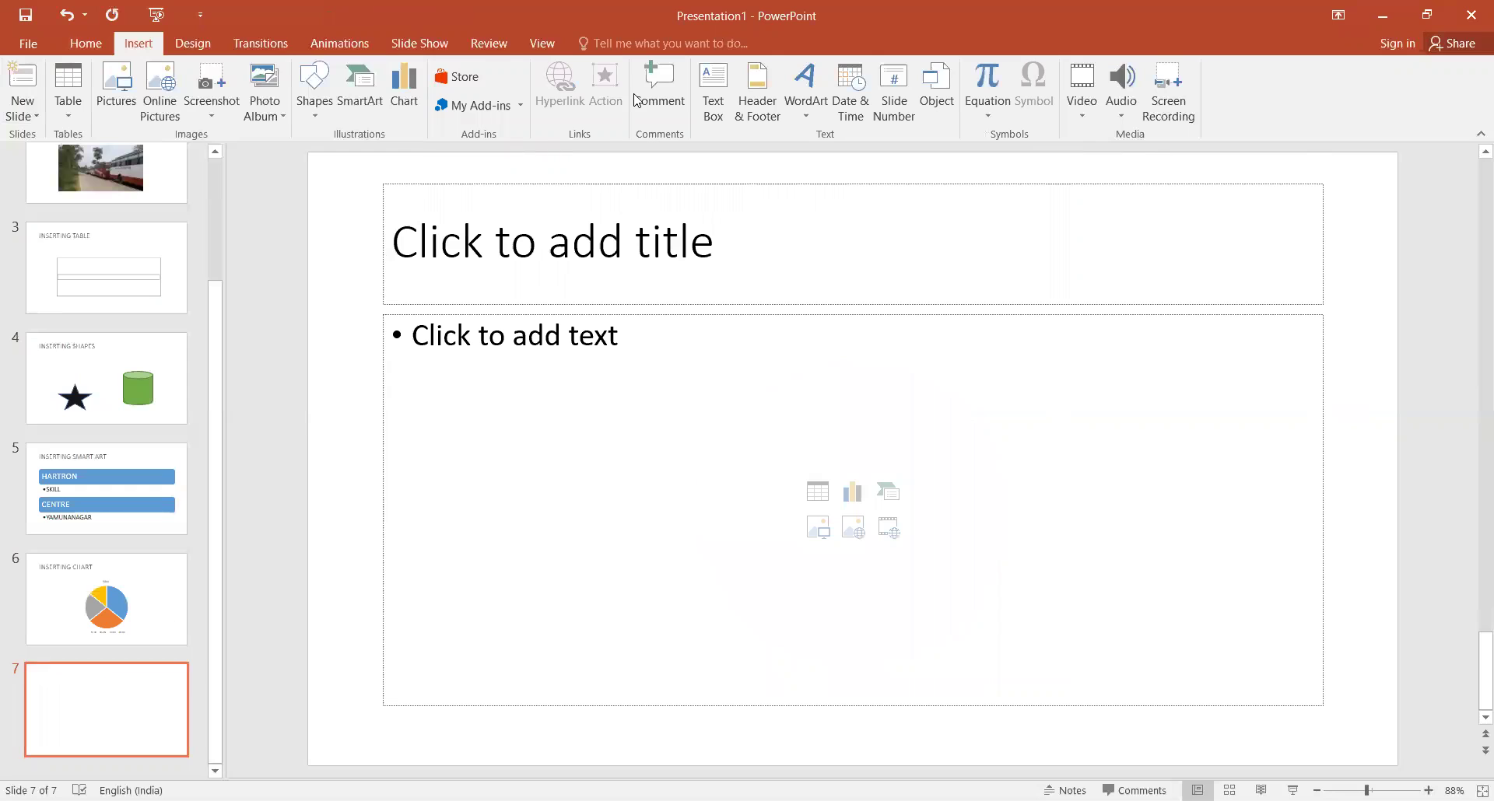
pyautogui.click(575, 358)
pyautogui.write('HELLO E')
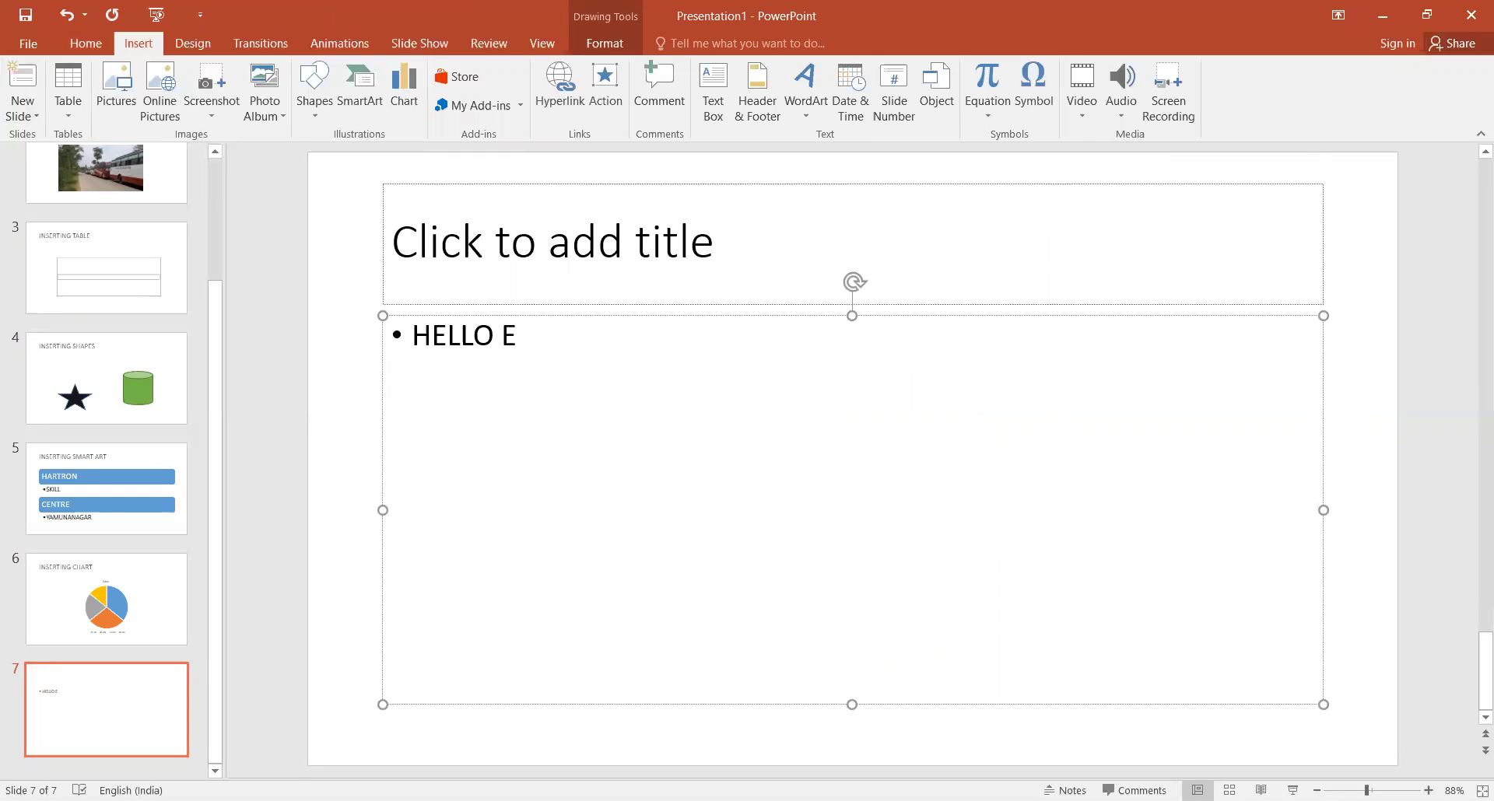
pyautogui.write('VERYONE')
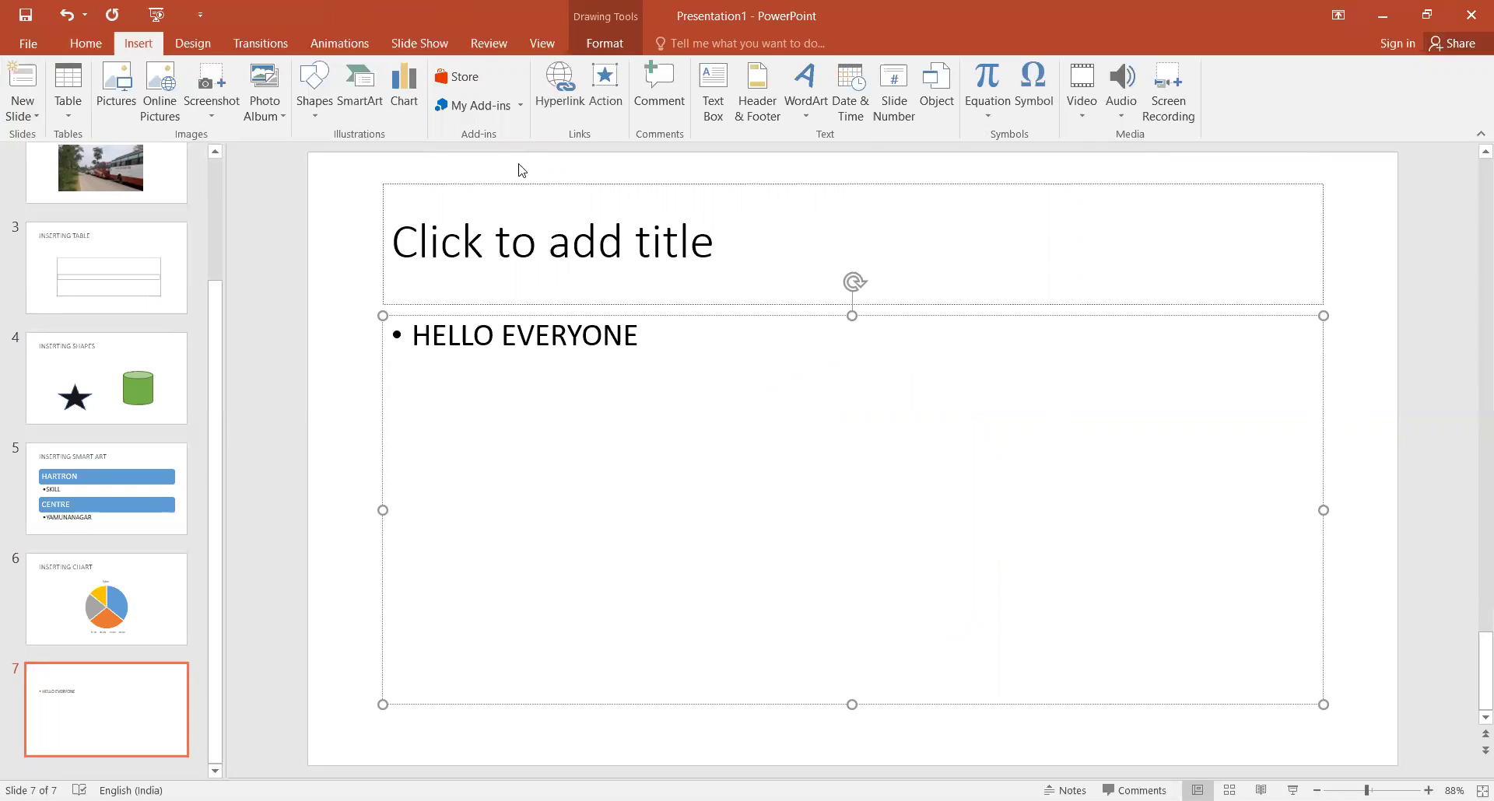
# Step: Attach the comment THIS IS MY COMMENT 1 to slide 7
pyautogui.click(659, 90)
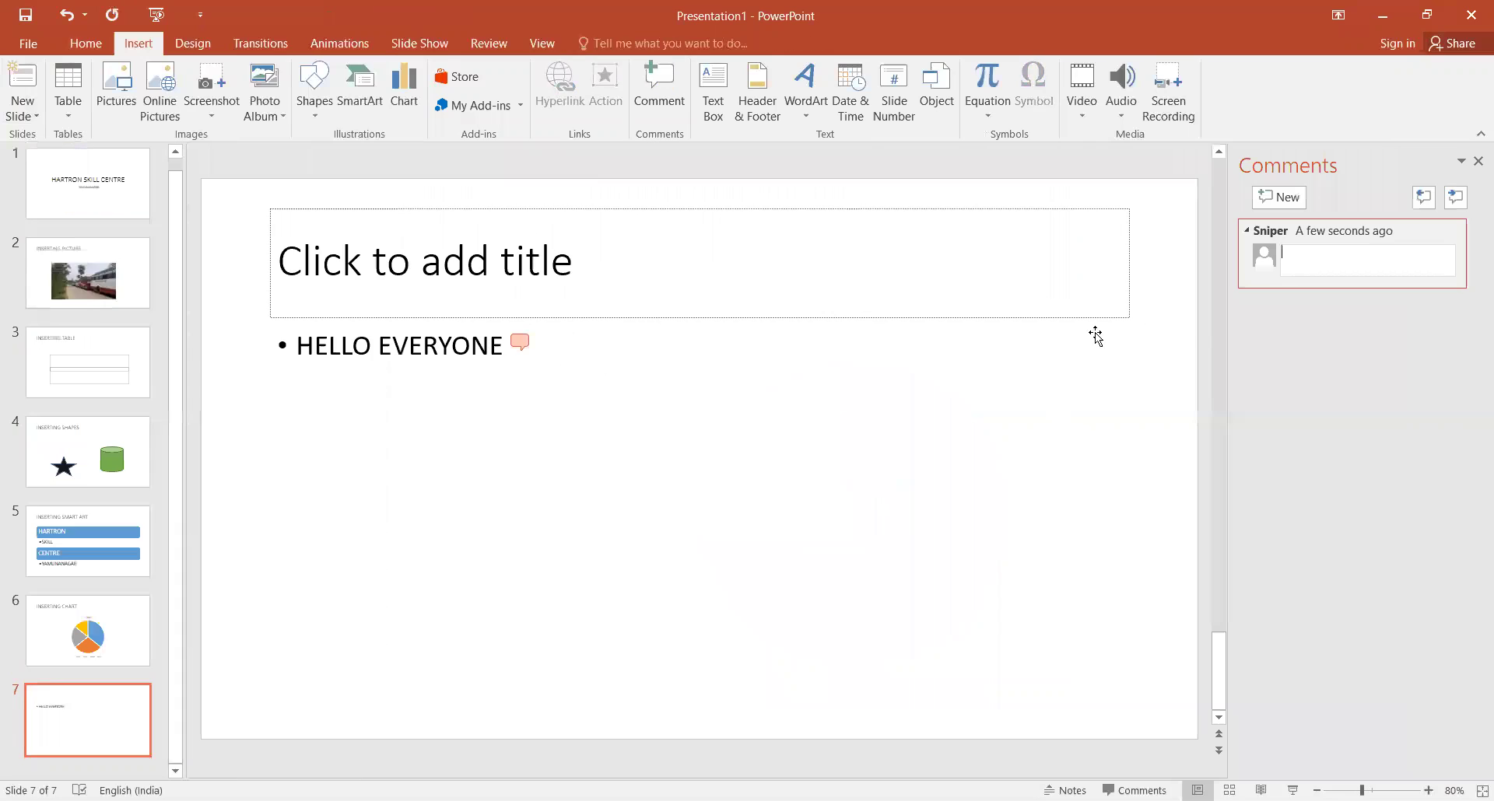
pyautogui.write('THIS IS MY  COMMENT 1')
pyautogui.click(1243, 331)
pyautogui.click(1043, 404)
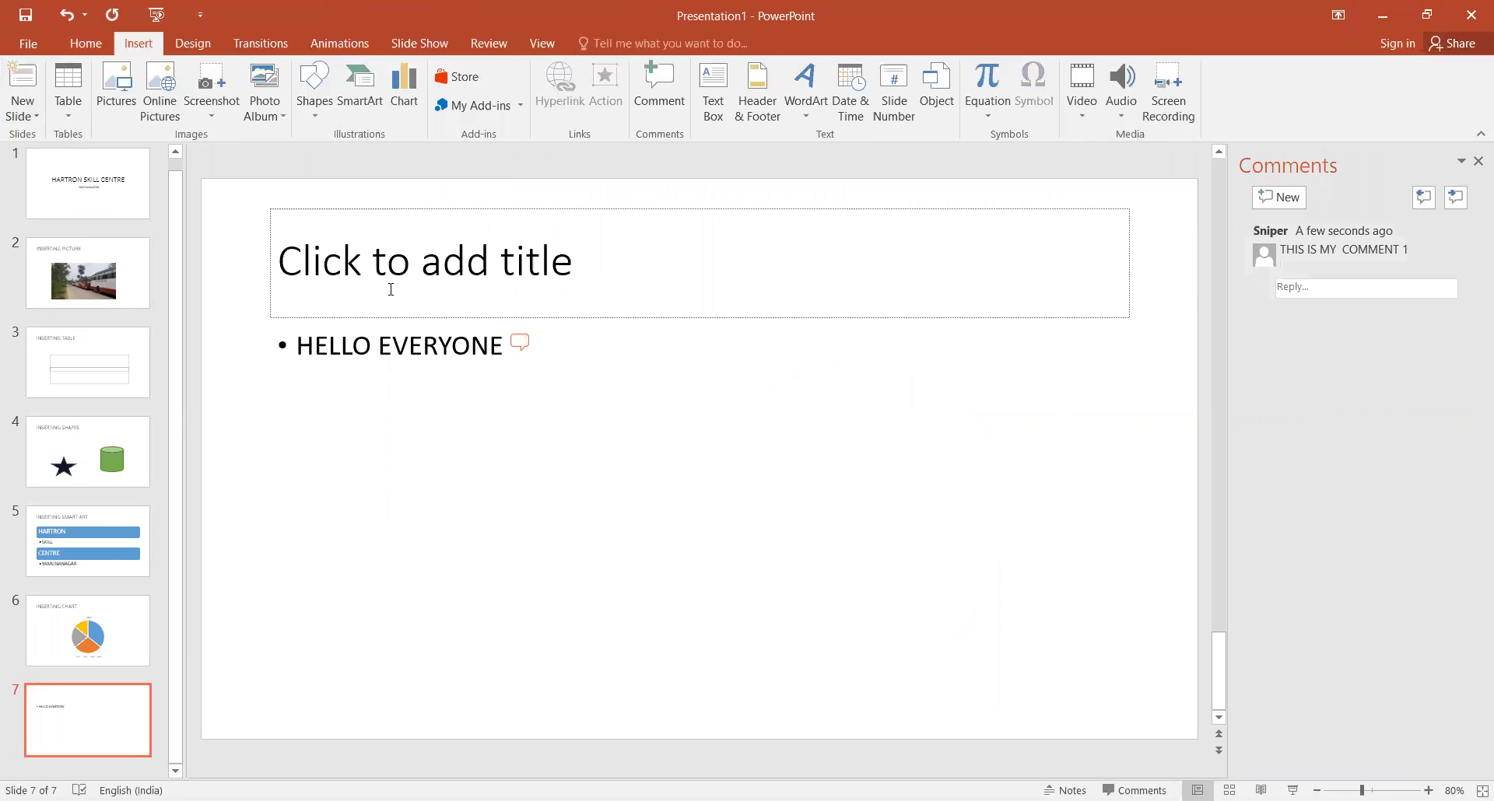
pyautogui.click(520, 343)
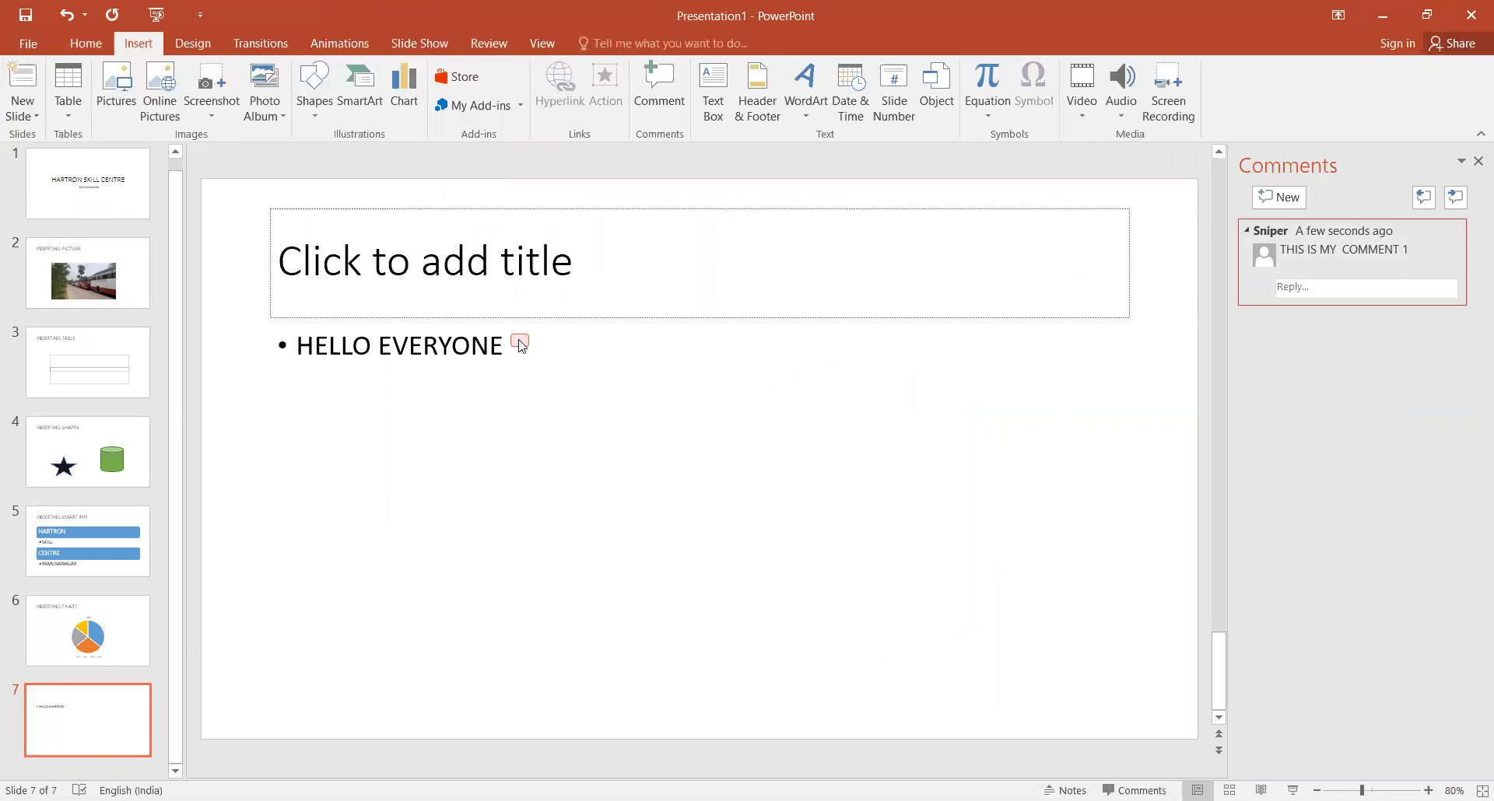
# Step: Delete the comment attached to slide 7 and close the empty Comments pane
pyautogui.click(1474, 163)
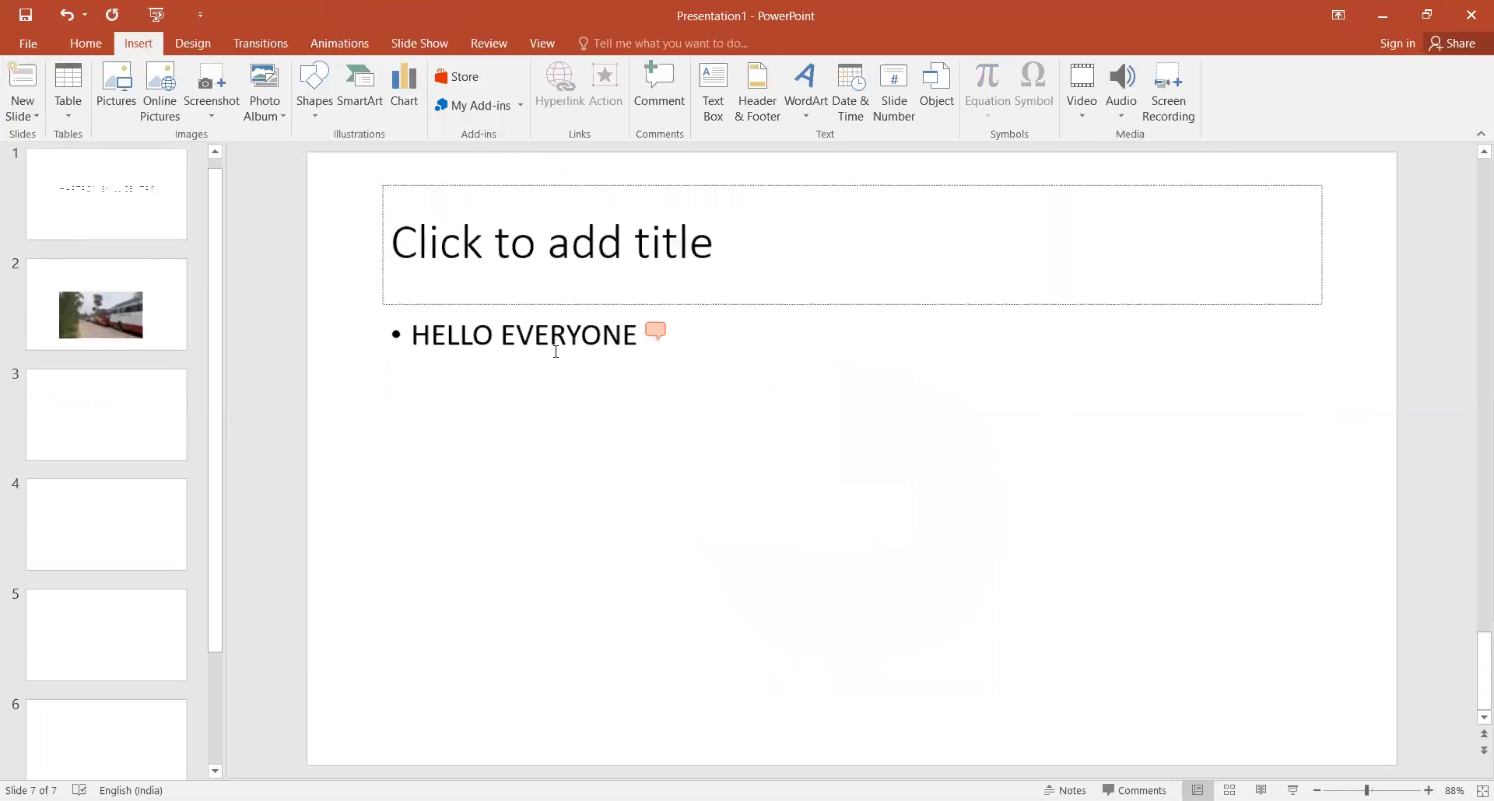
pyautogui.click(654, 331)
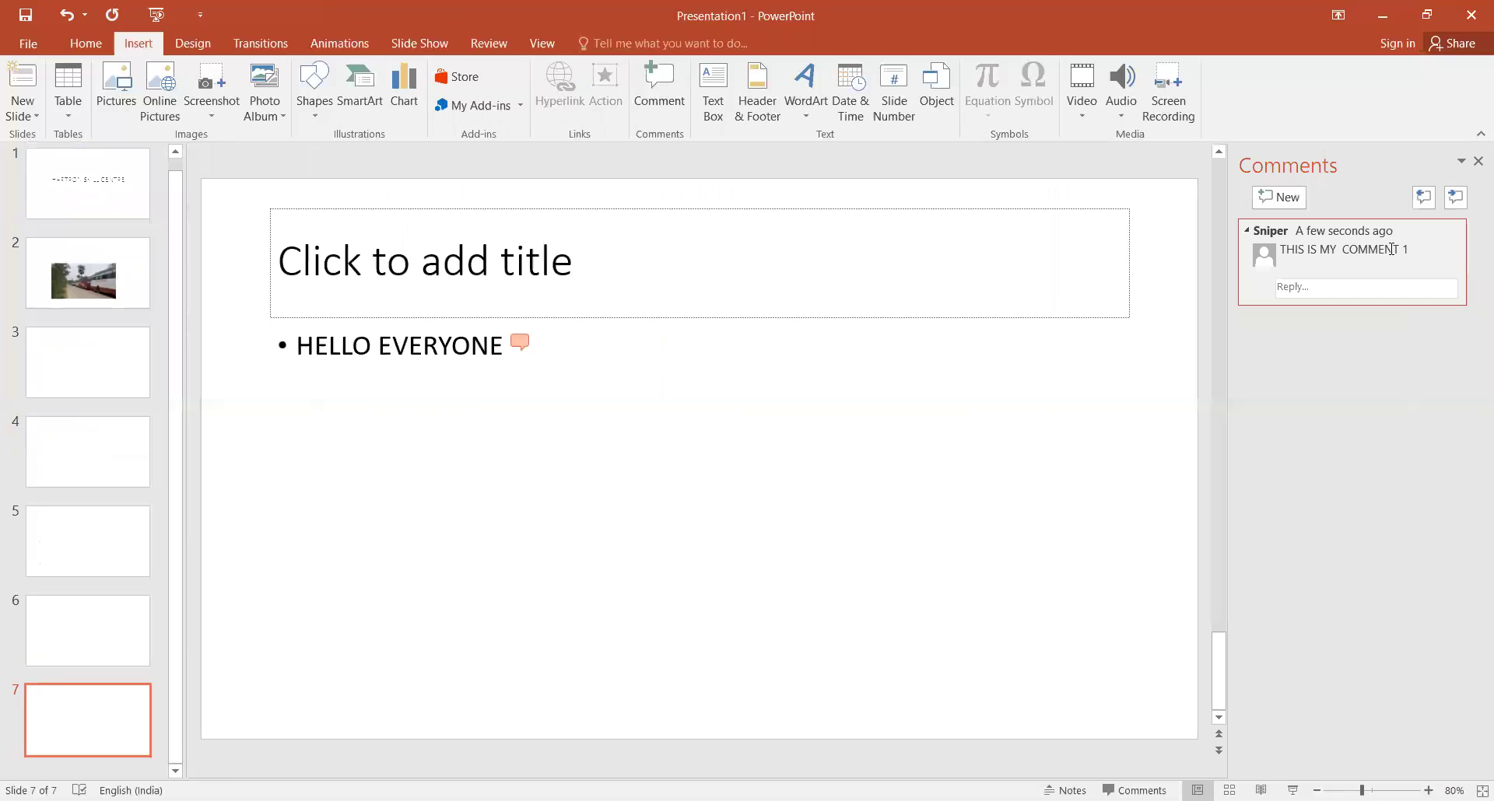
pyautogui.click(1445, 233)
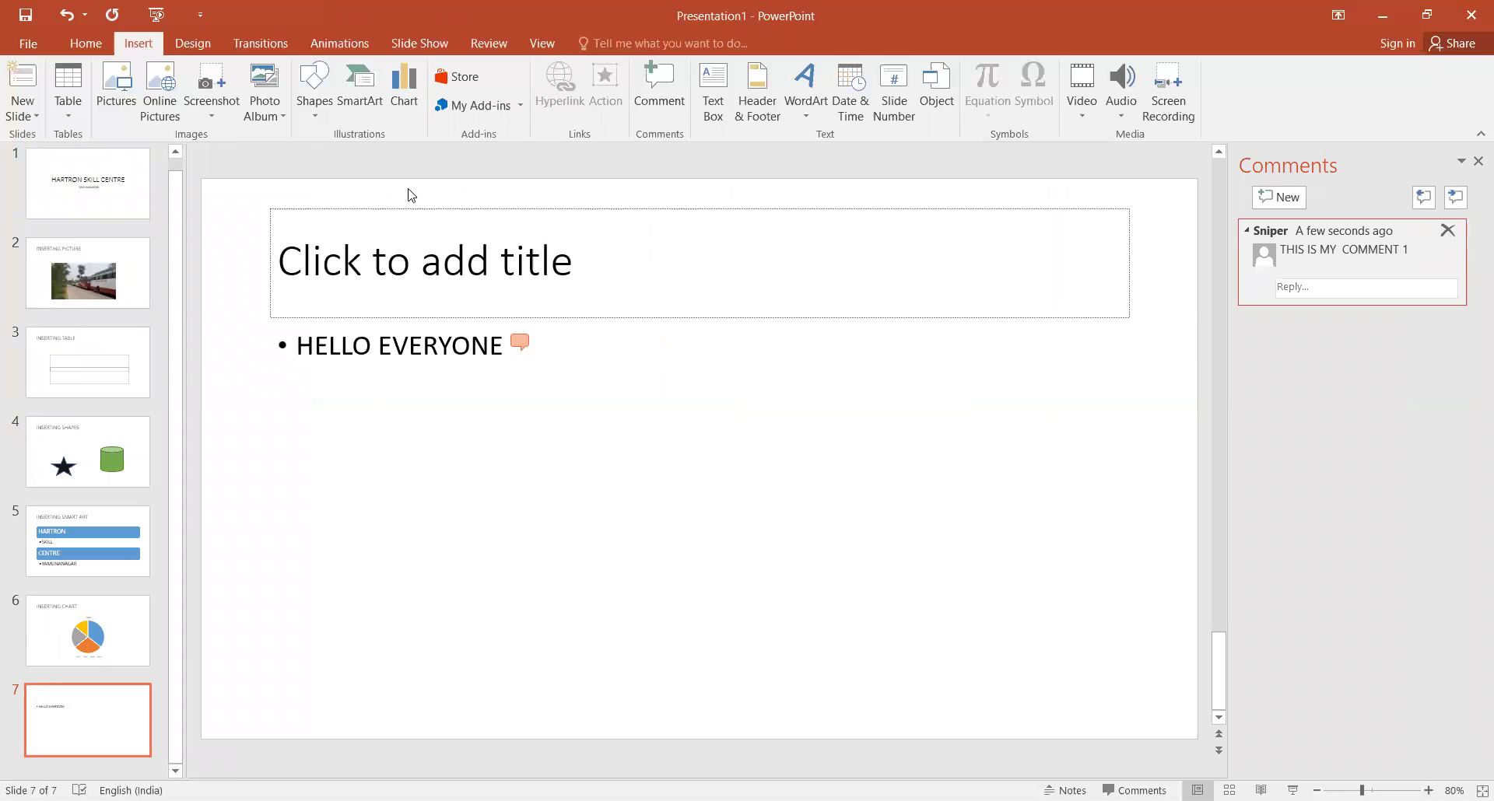
pyautogui.click(410, 342)
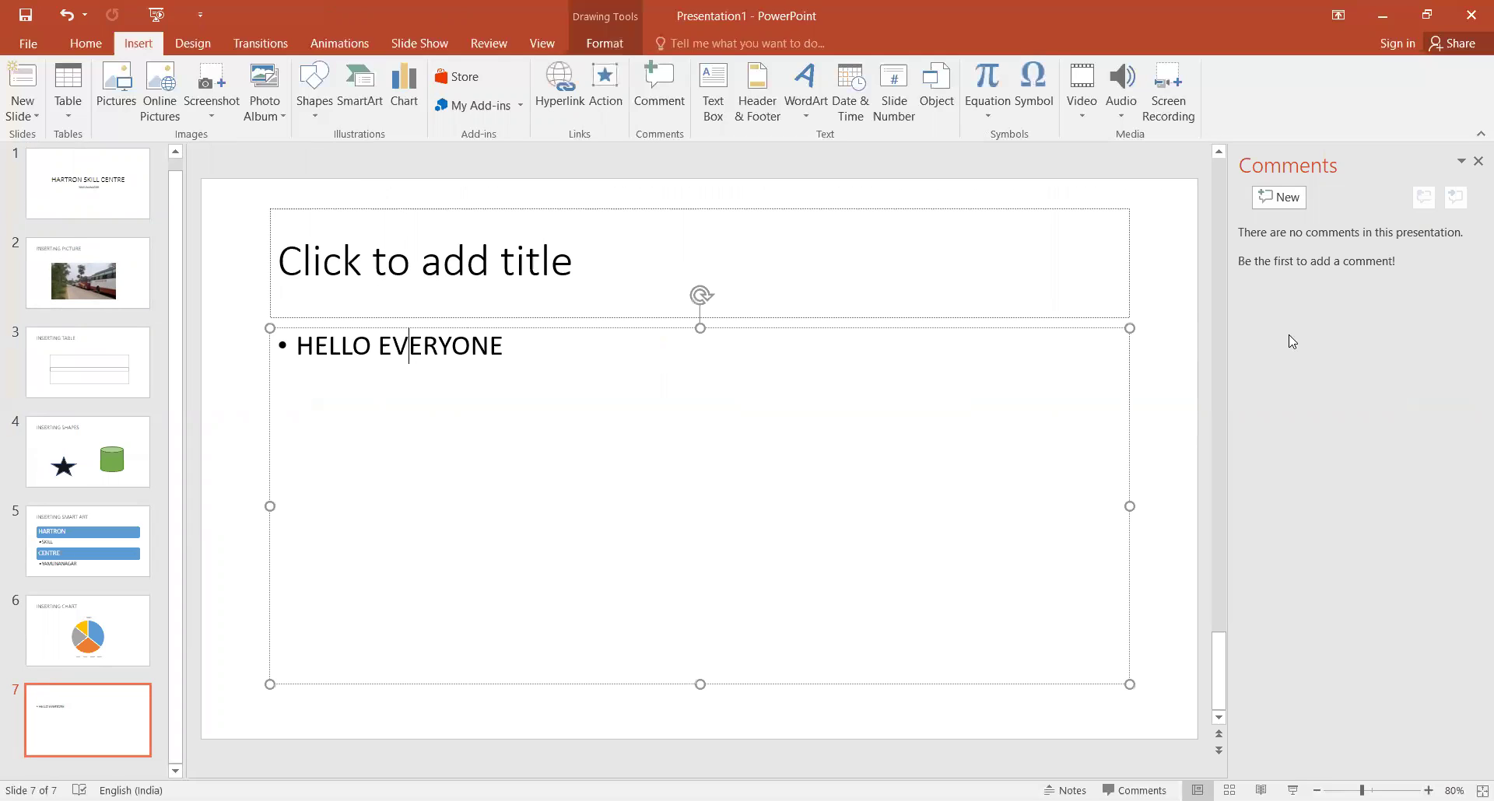
pyautogui.click(1478, 161)
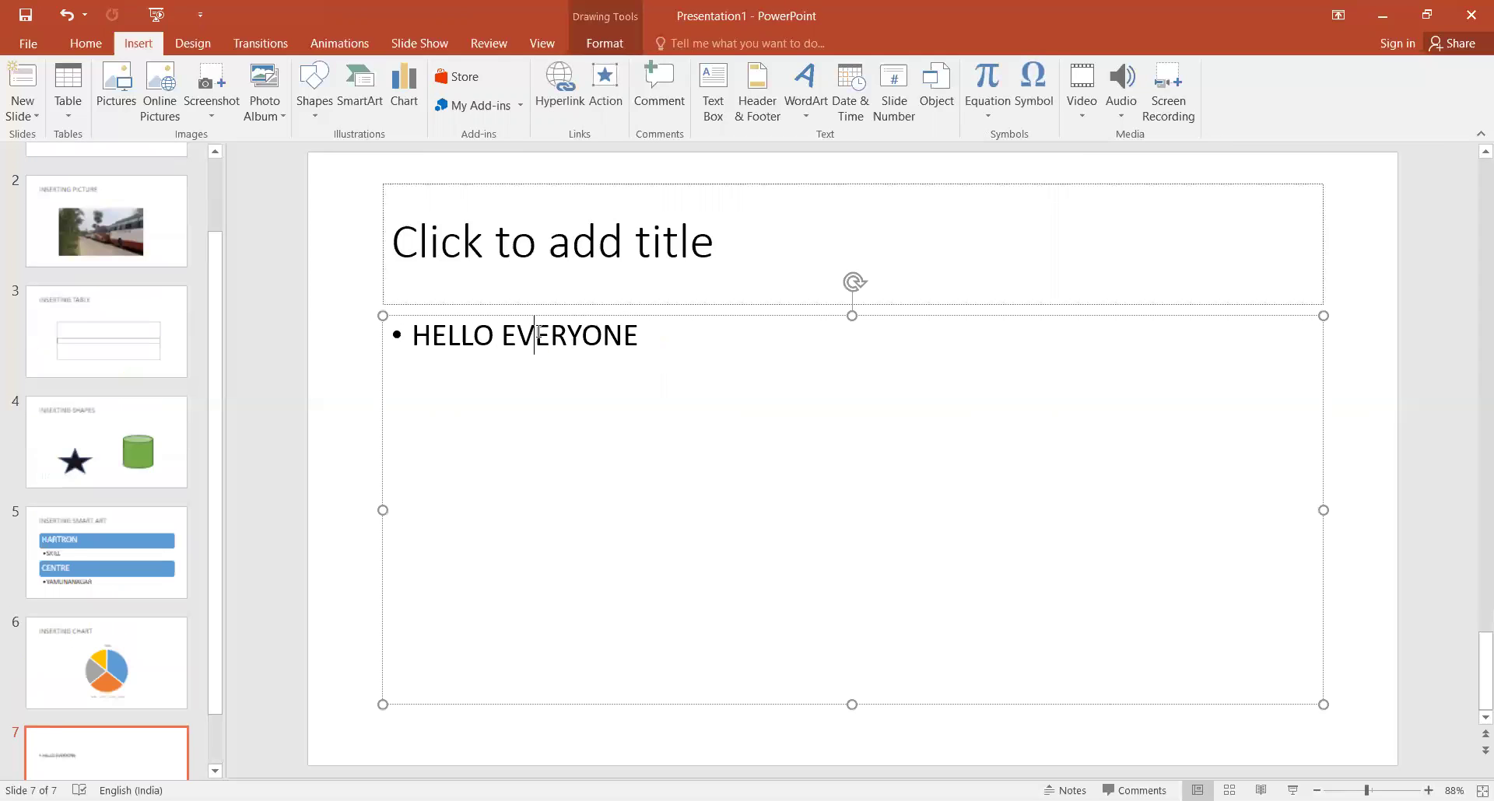
# Step: Open the Header and Footer dialog and review its Slide and Notes and Handouts options
pyautogui.click(714, 97)
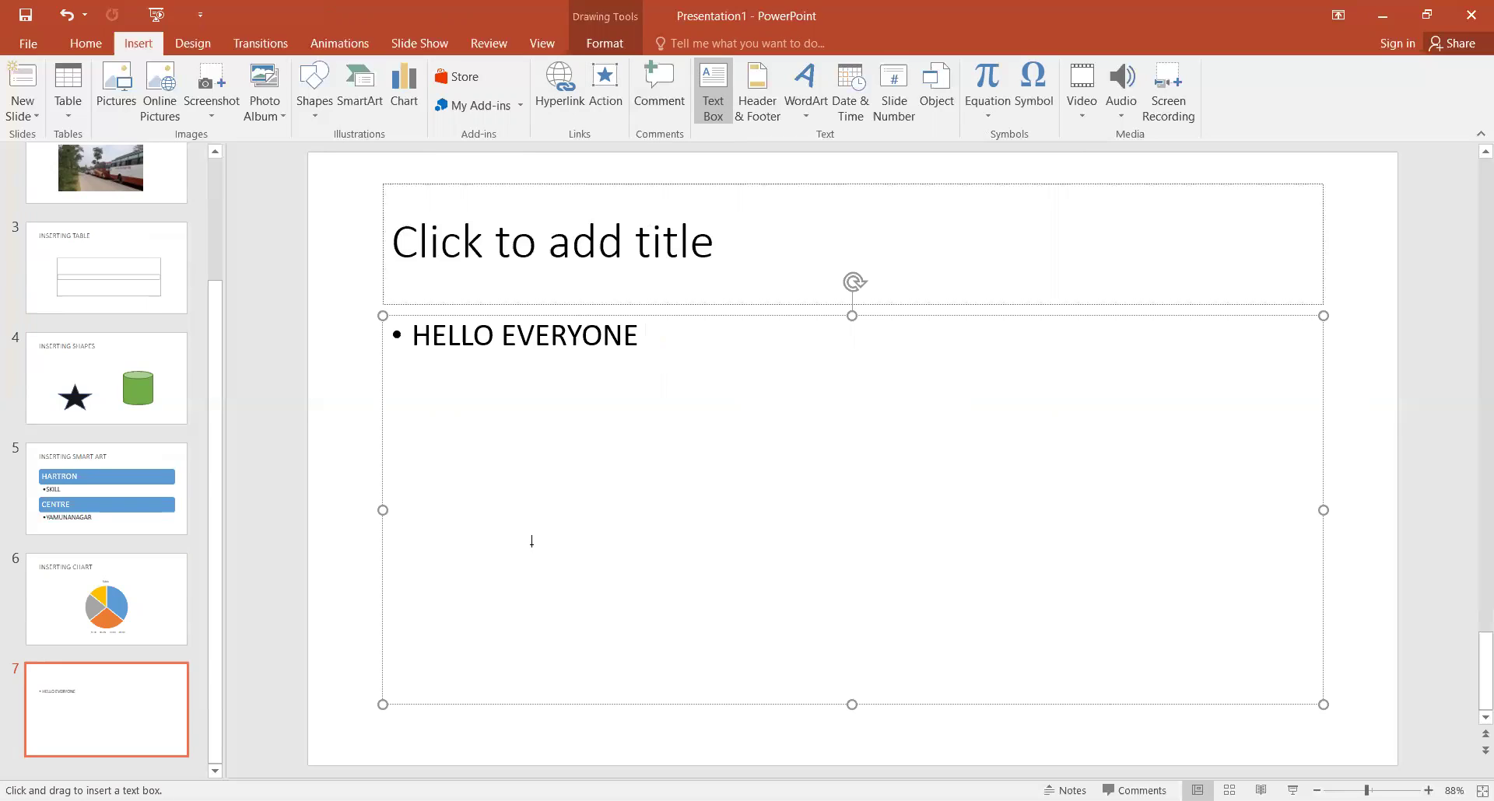
pyautogui.click(761, 105)
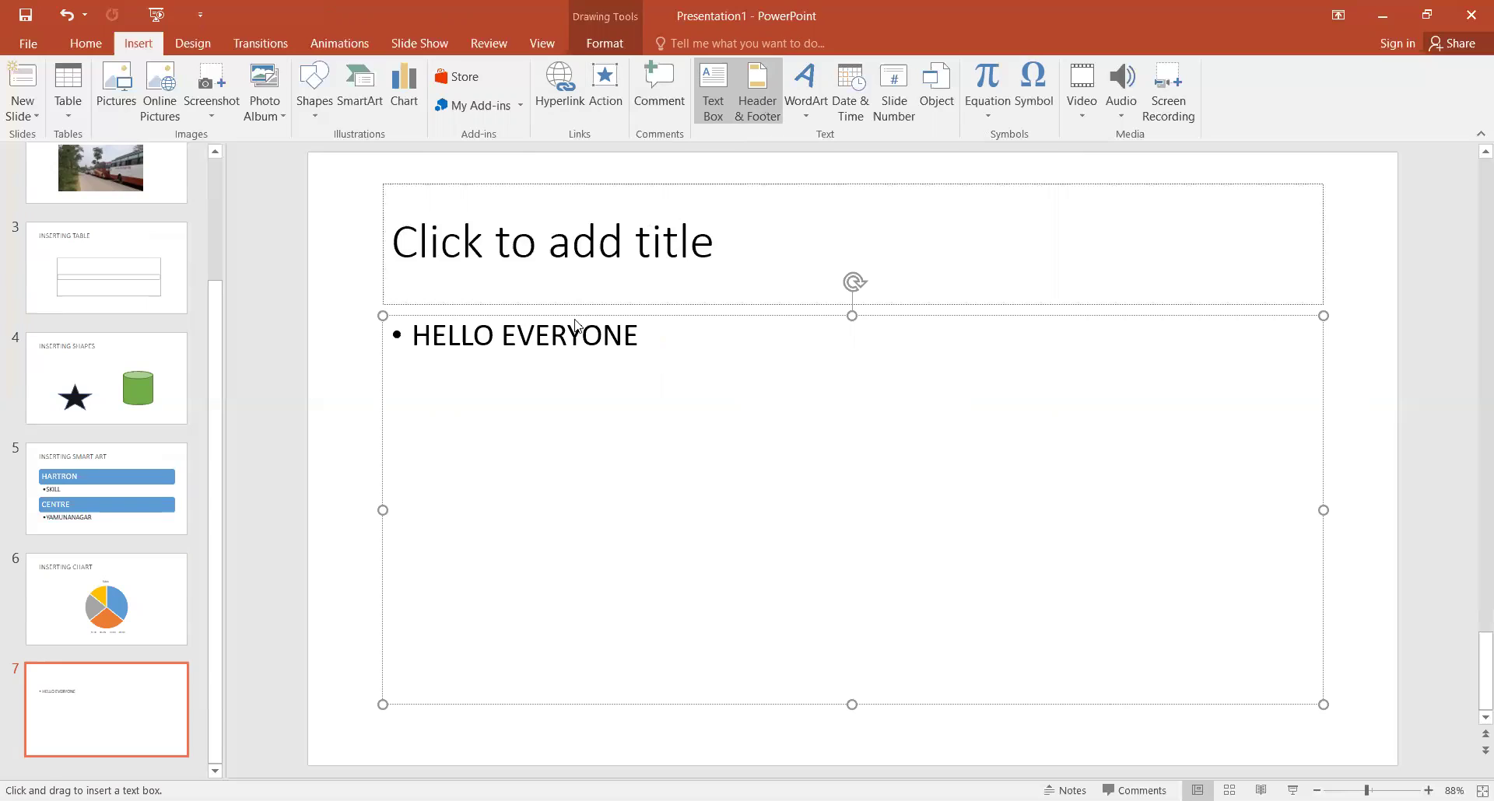
pyautogui.click(546, 249)
pyautogui.click(492, 252)
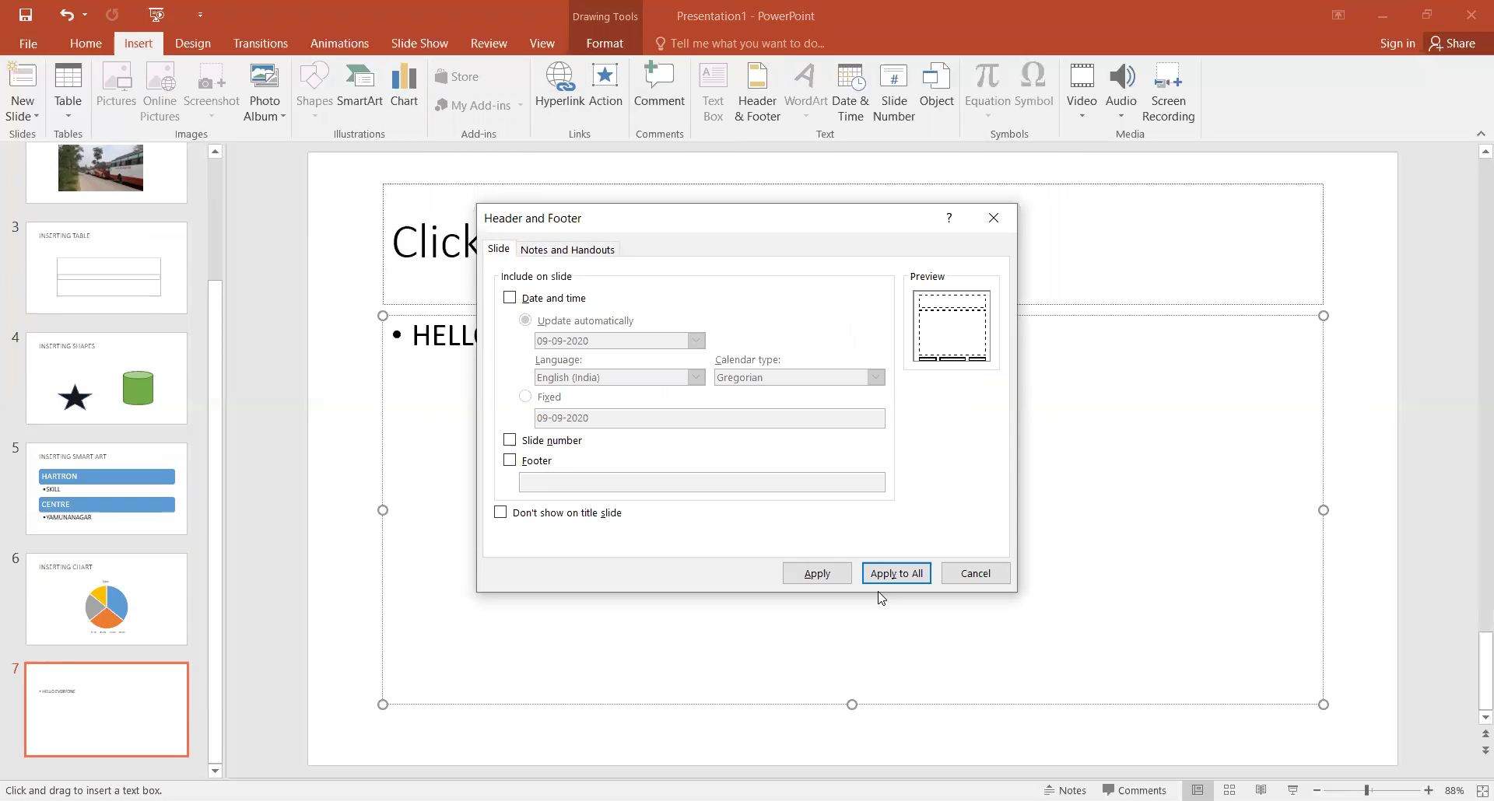
# Step: Turn on the auto-updating date (09-09-2020) and apply it to all slides
pyautogui.click(823, 572)
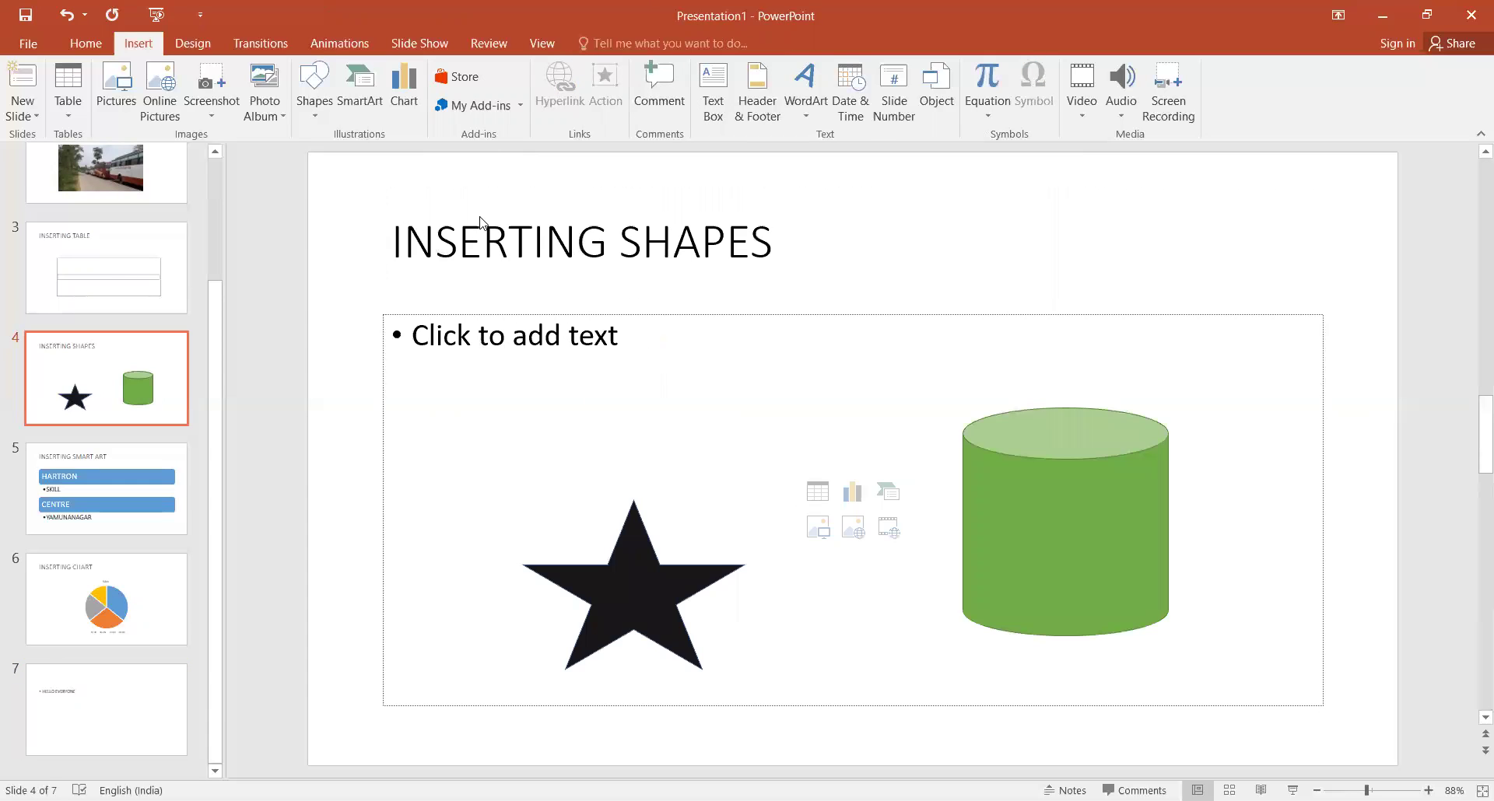
pyautogui.scroll(-2, 480, 222)
pyautogui.scroll(5, 480, 280)
pyautogui.click(757, 97)
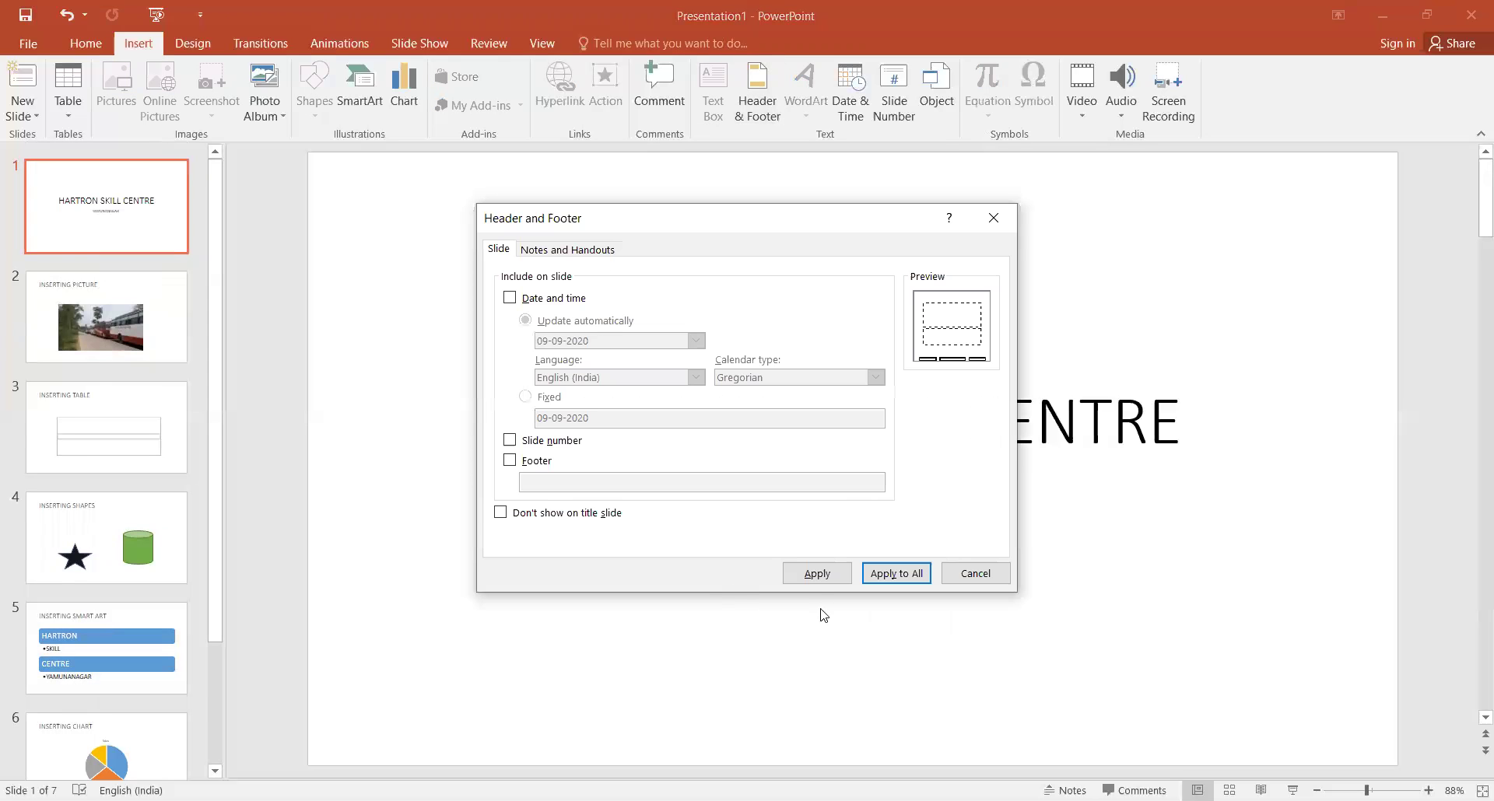
pyautogui.click(818, 584)
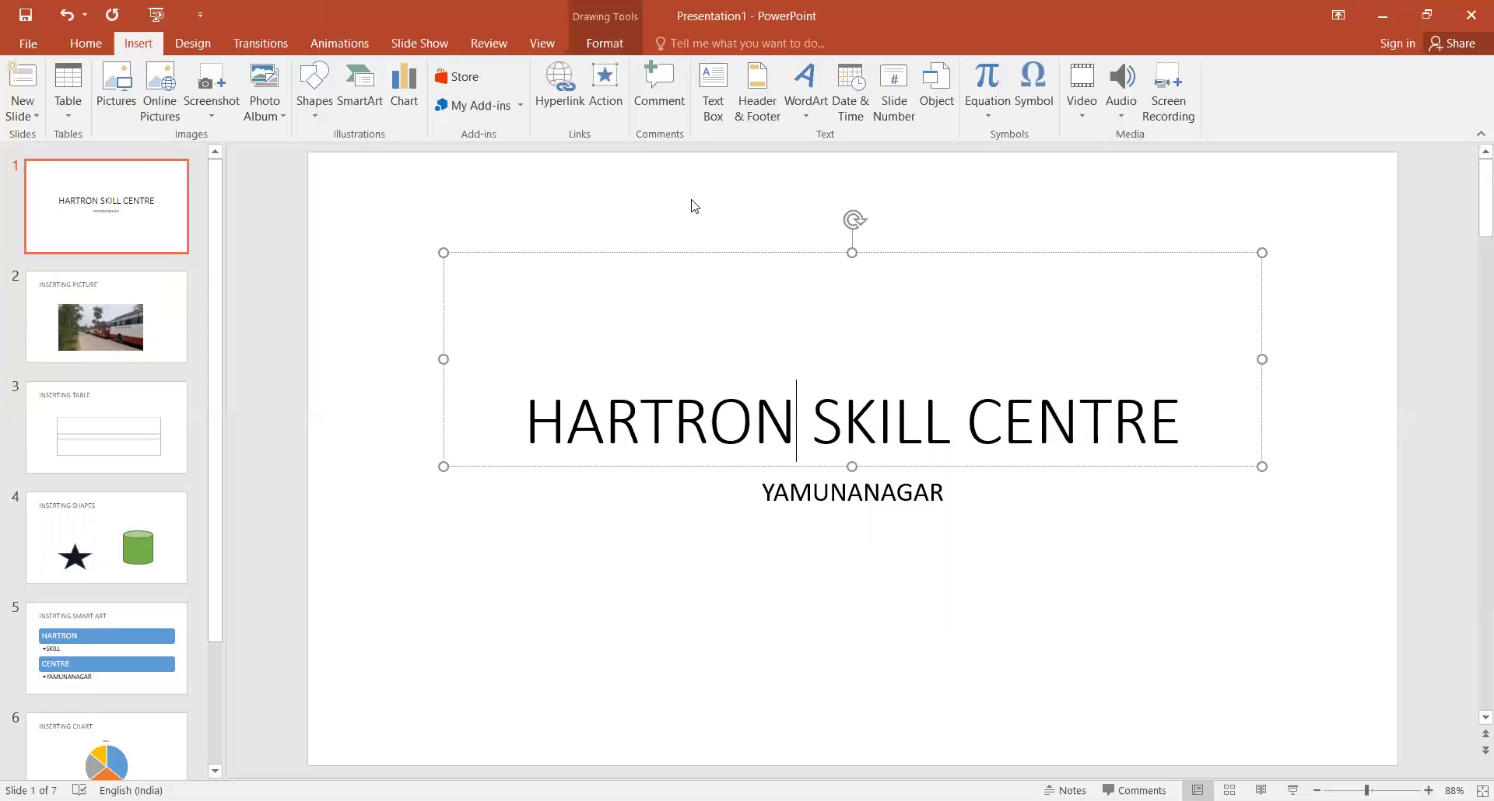
pyautogui.click(710, 84)
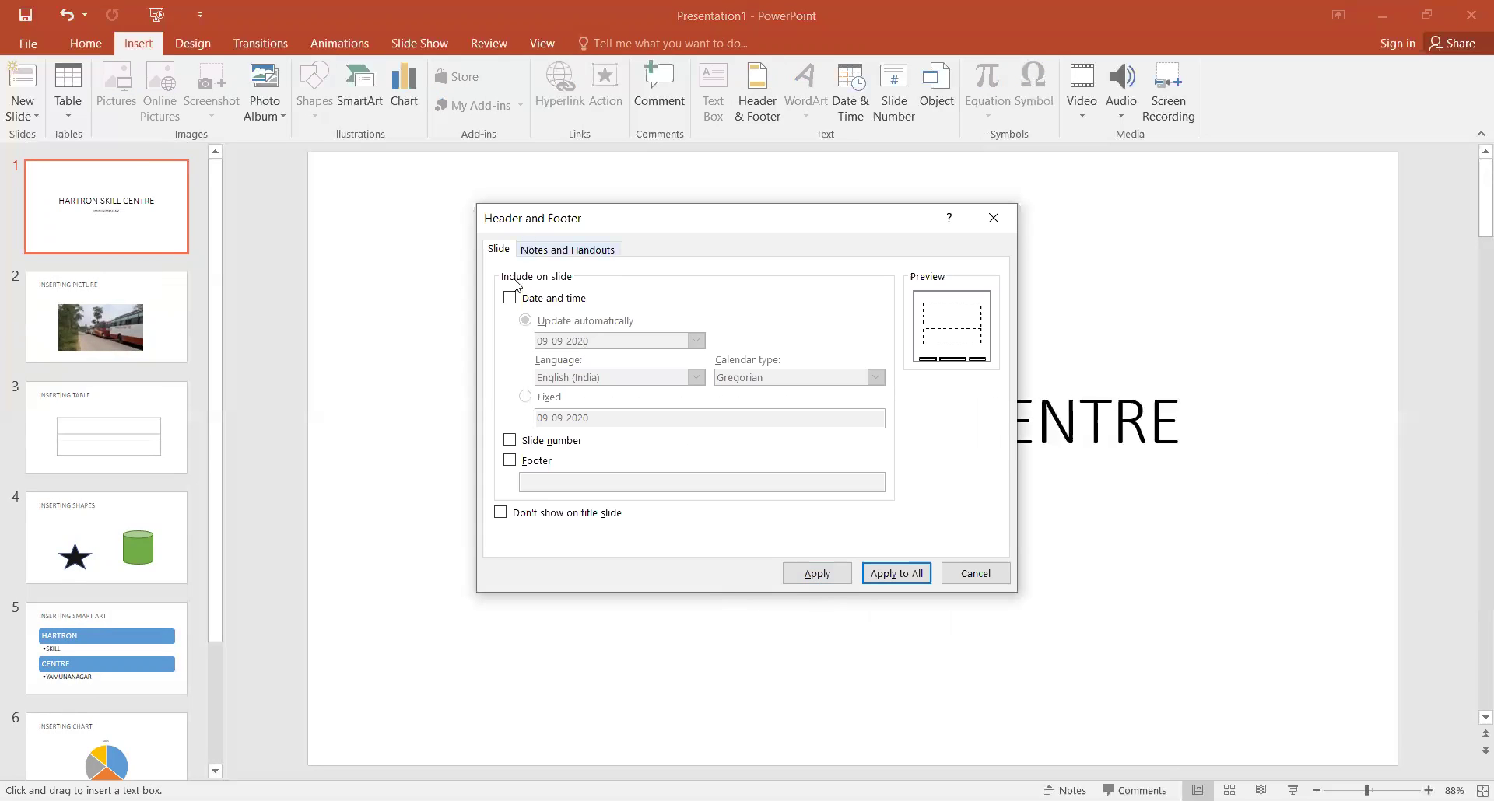
pyautogui.click(510, 298)
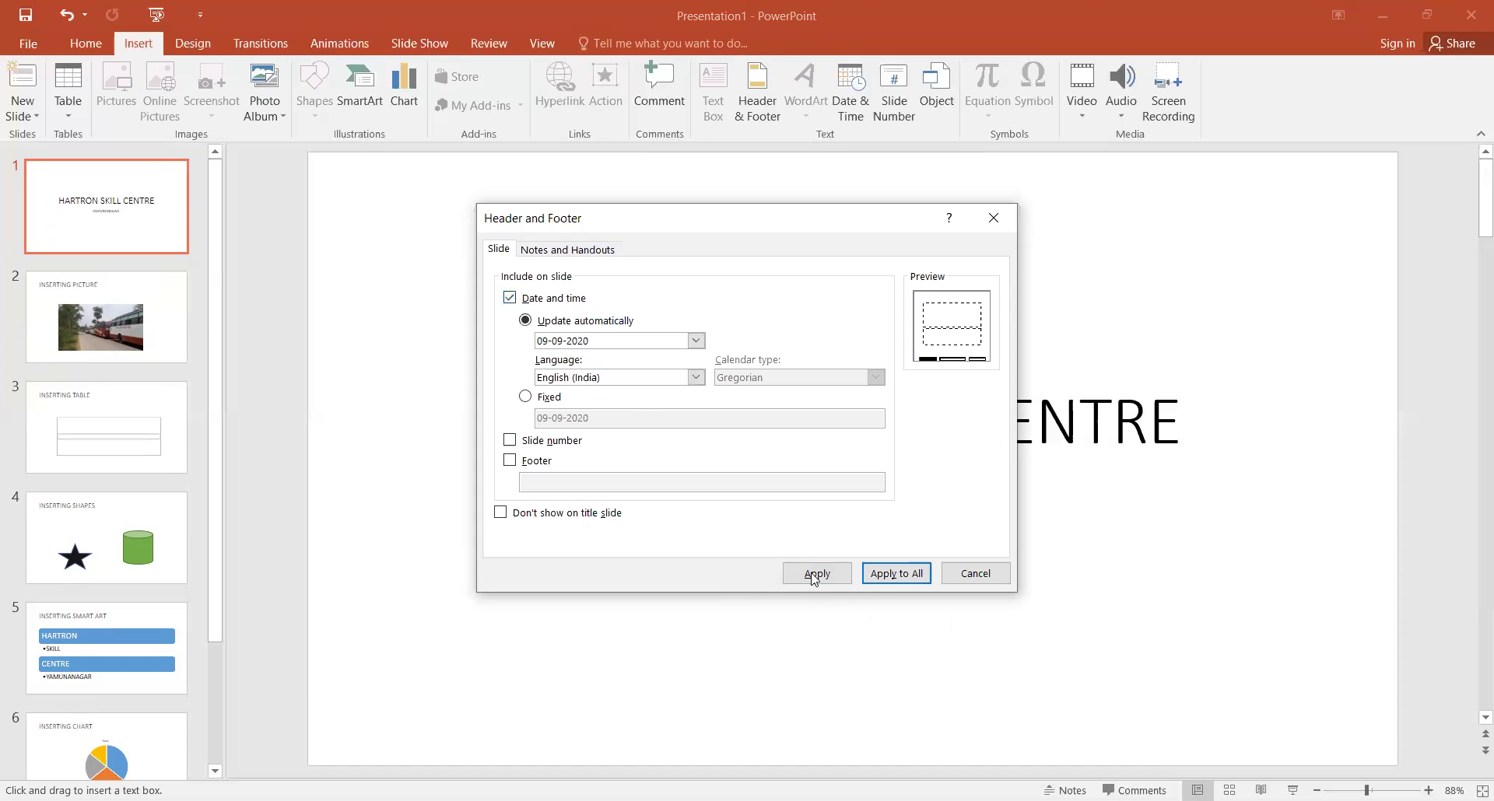
pyautogui.click(885, 583)
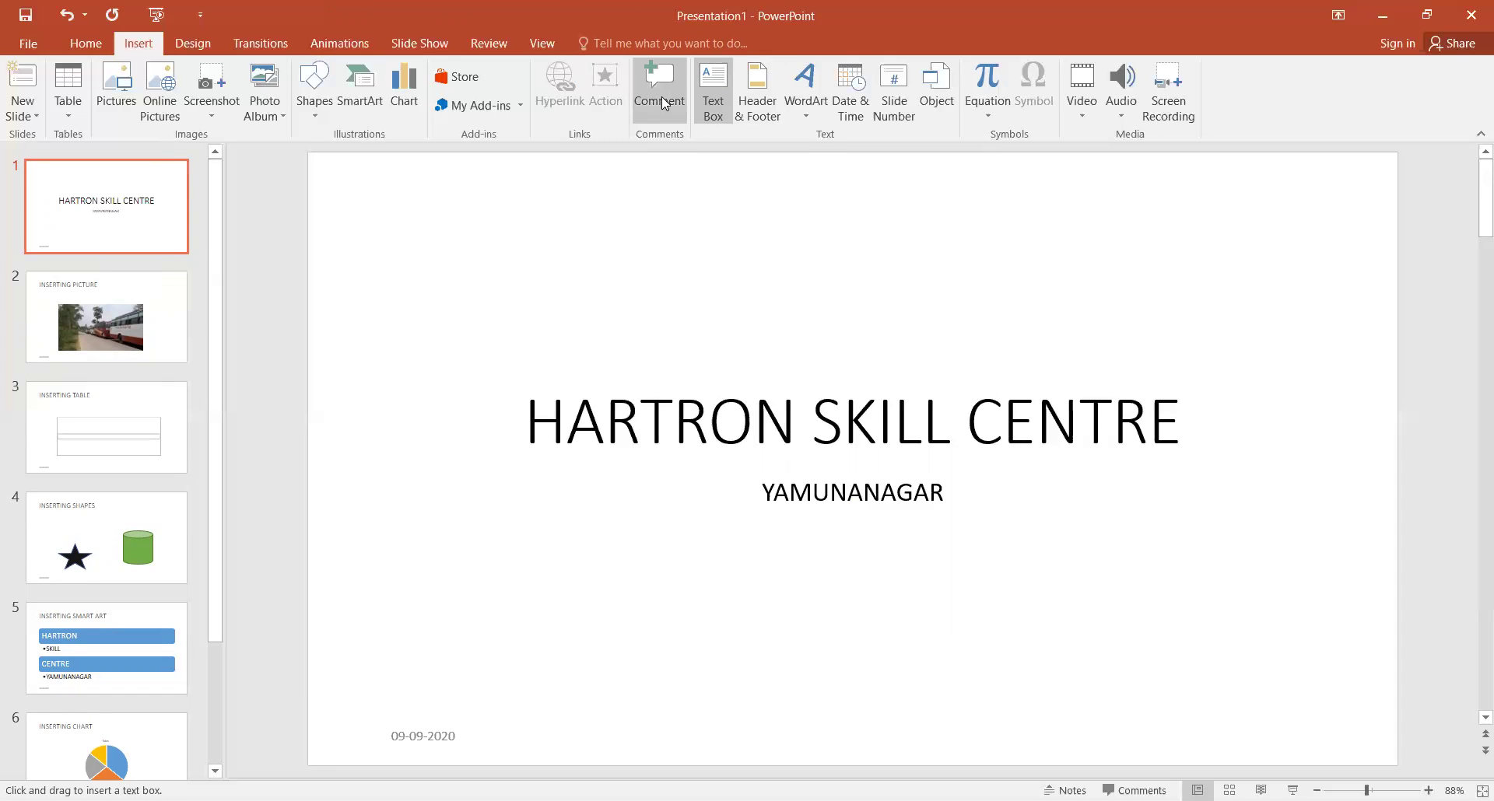
# Step: Add slide numbers and a footer box to every slide
pyautogui.click(758, 94)
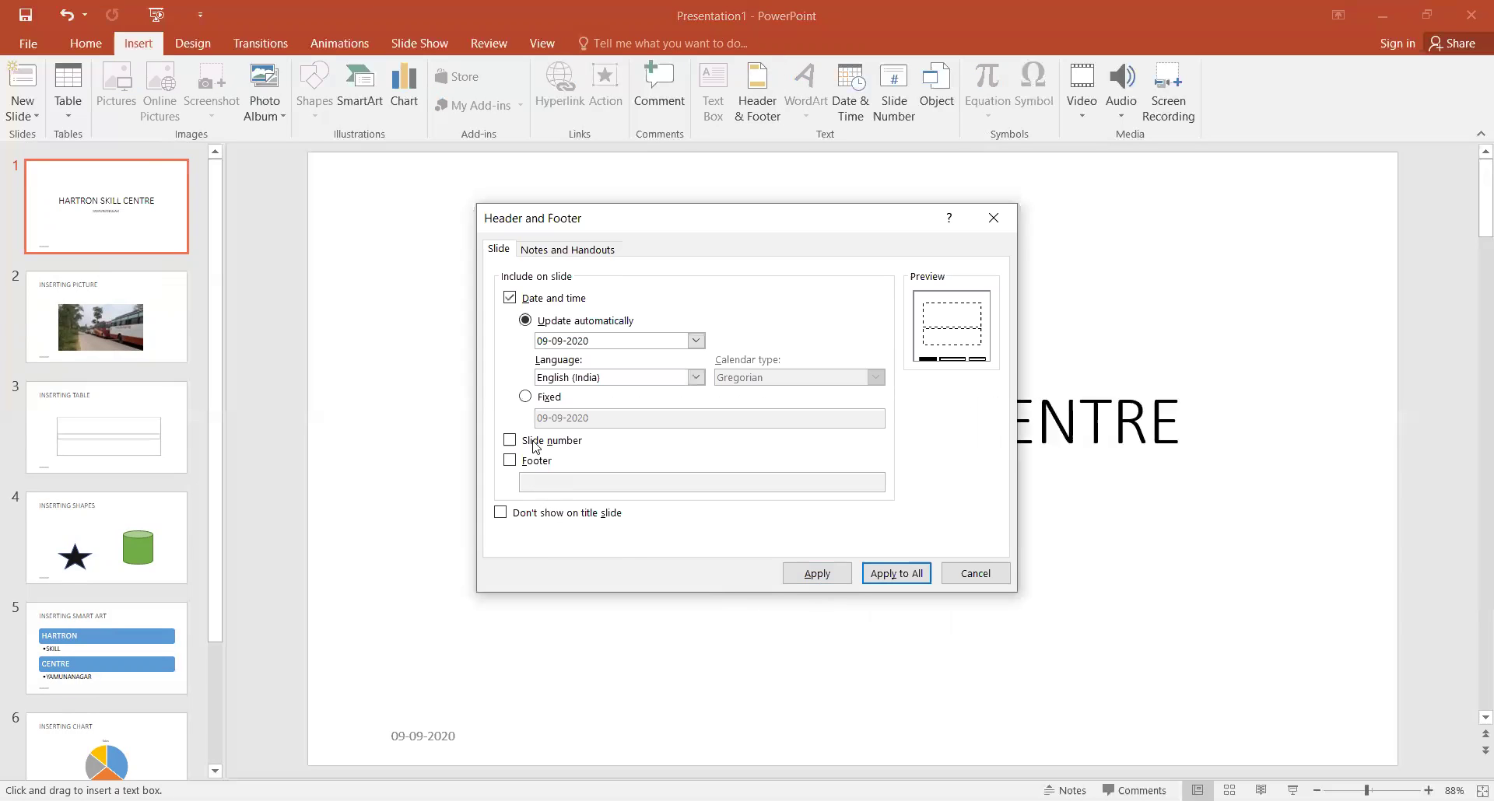
pyautogui.click(524, 463)
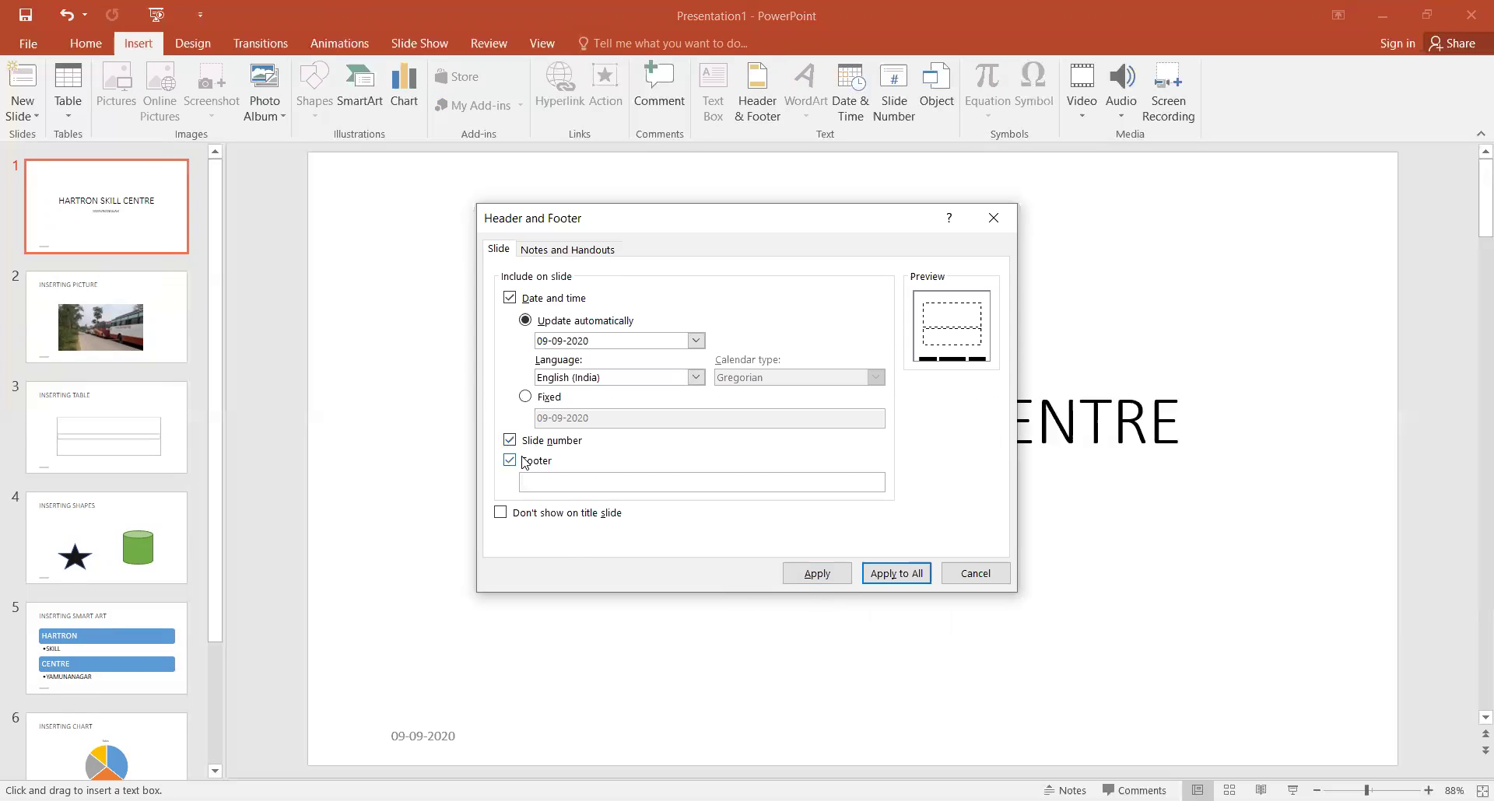
pyautogui.click(897, 573)
pyautogui.click(821, 742)
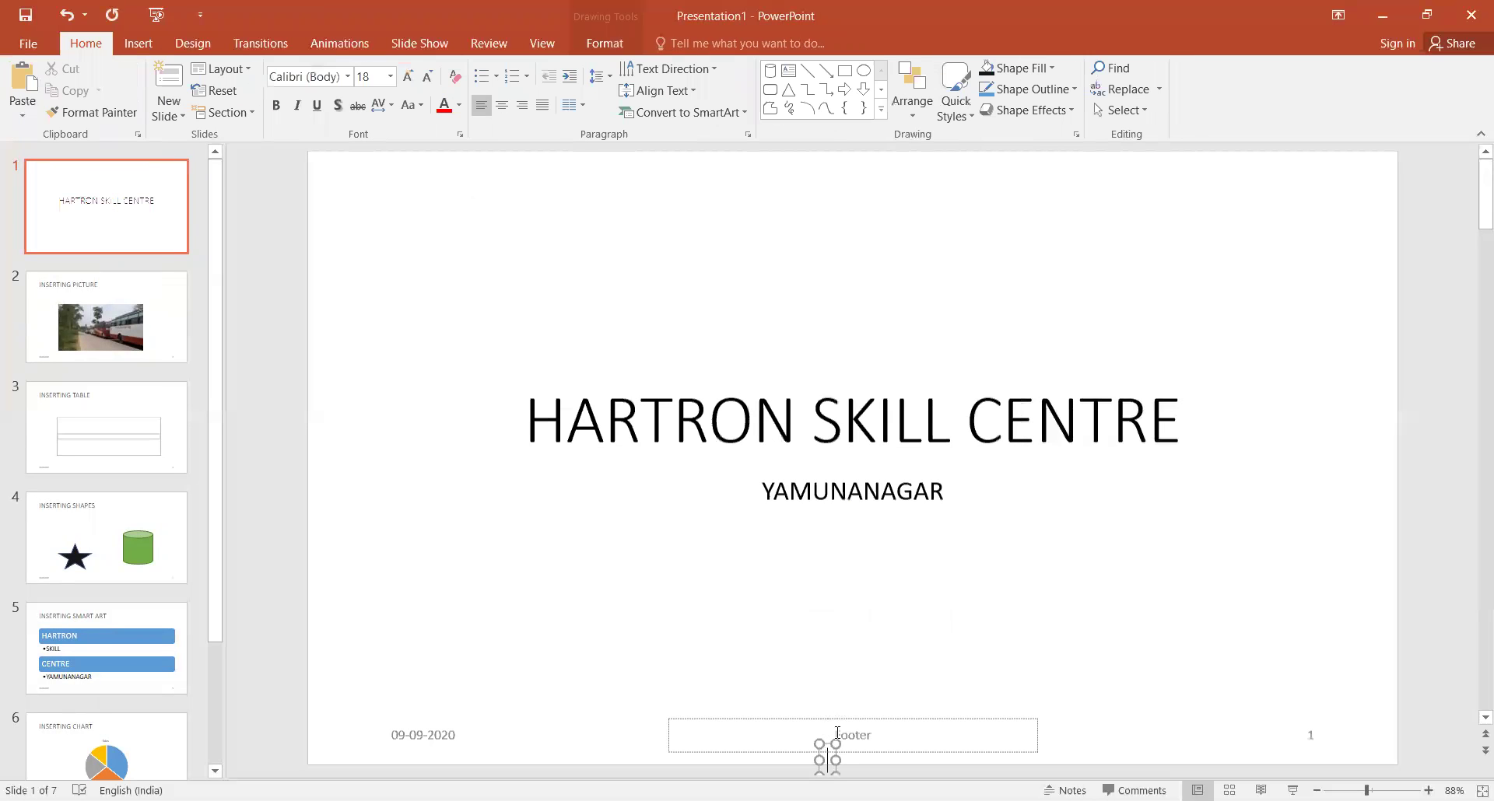
# Step: Insert outlined WordArt reading 'Your text here' and drag it into the title after HARTRO
pyautogui.click(837, 733)
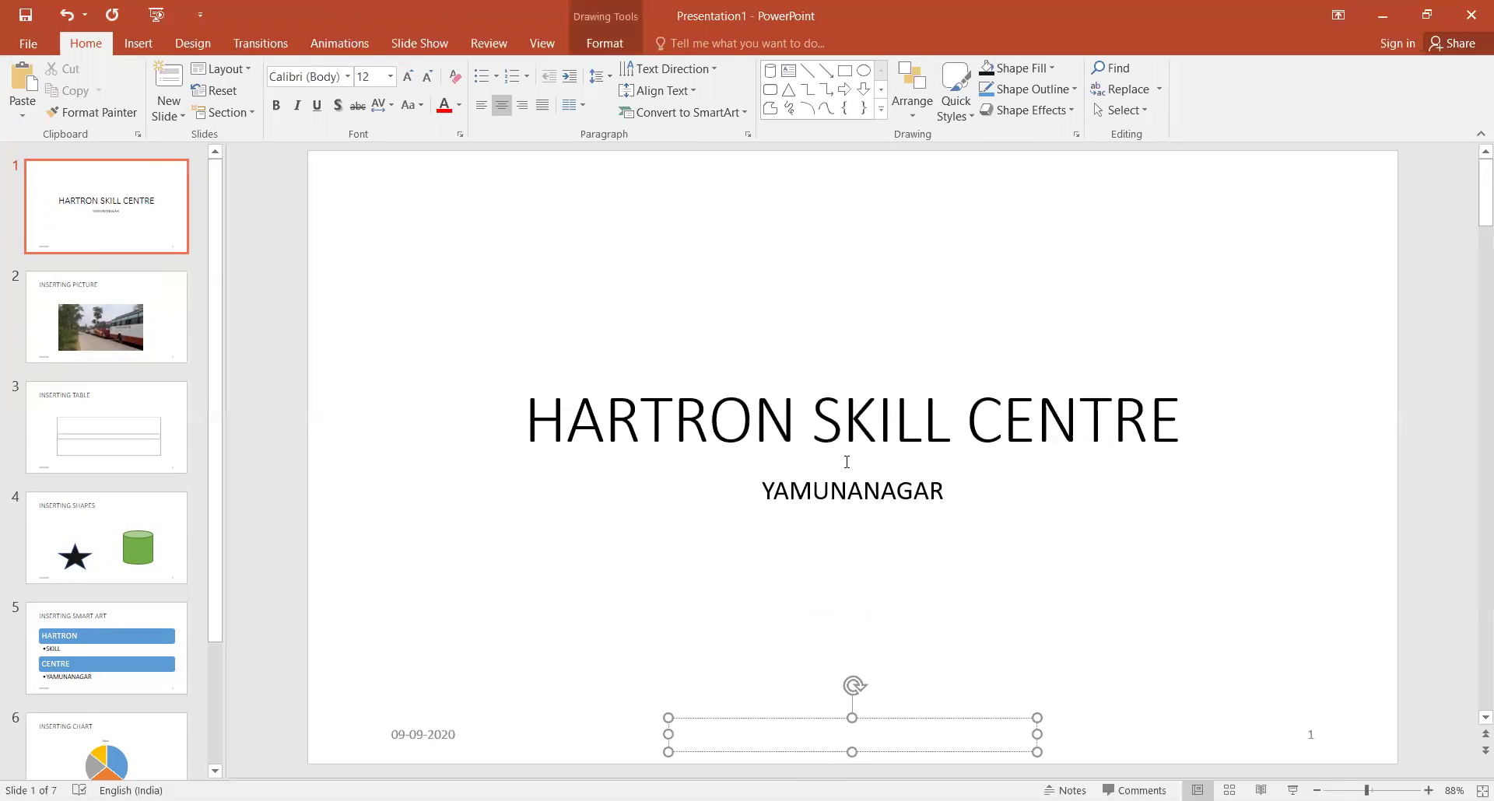
pyautogui.click(139, 43)
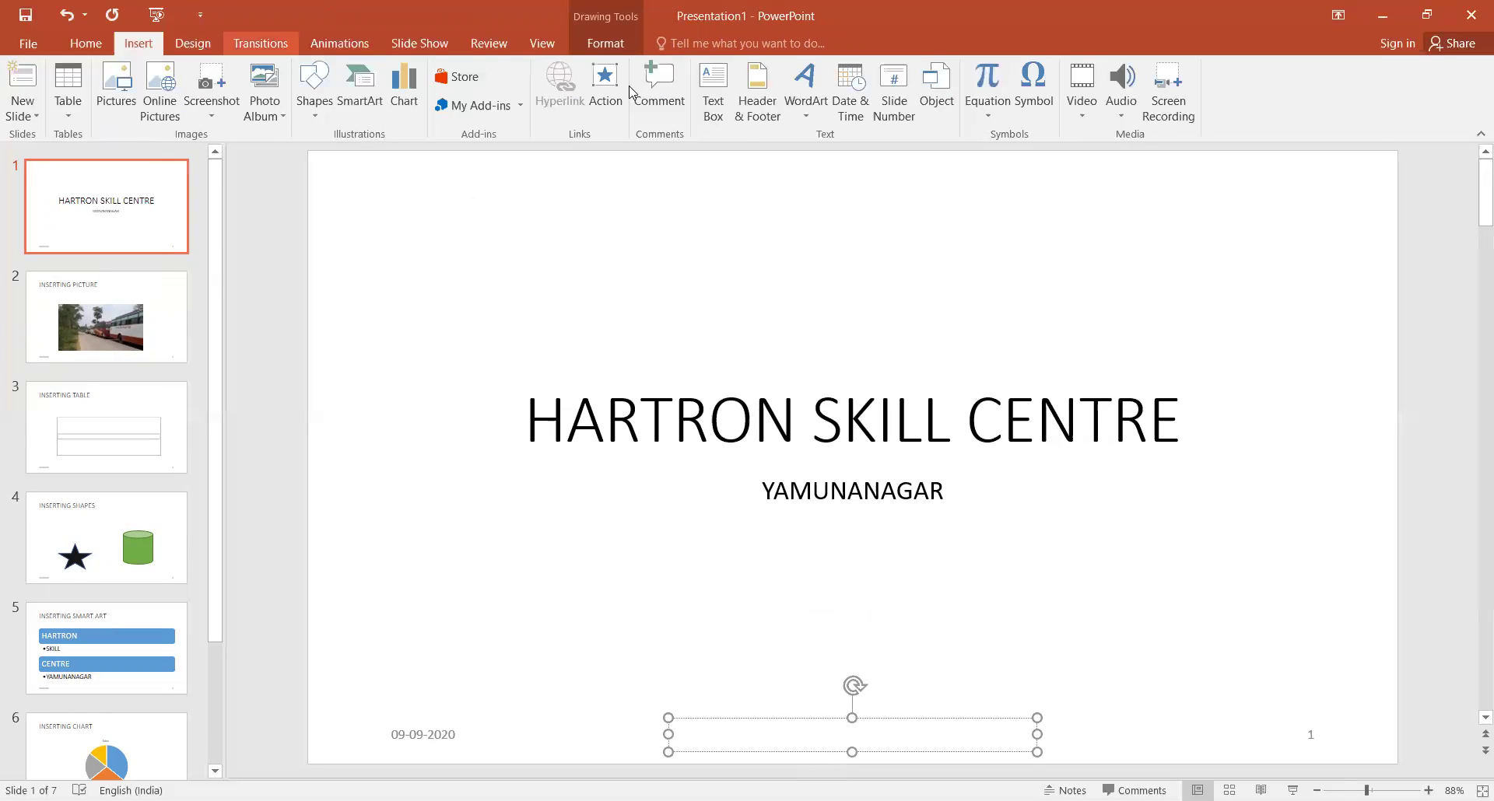
pyautogui.click(802, 107)
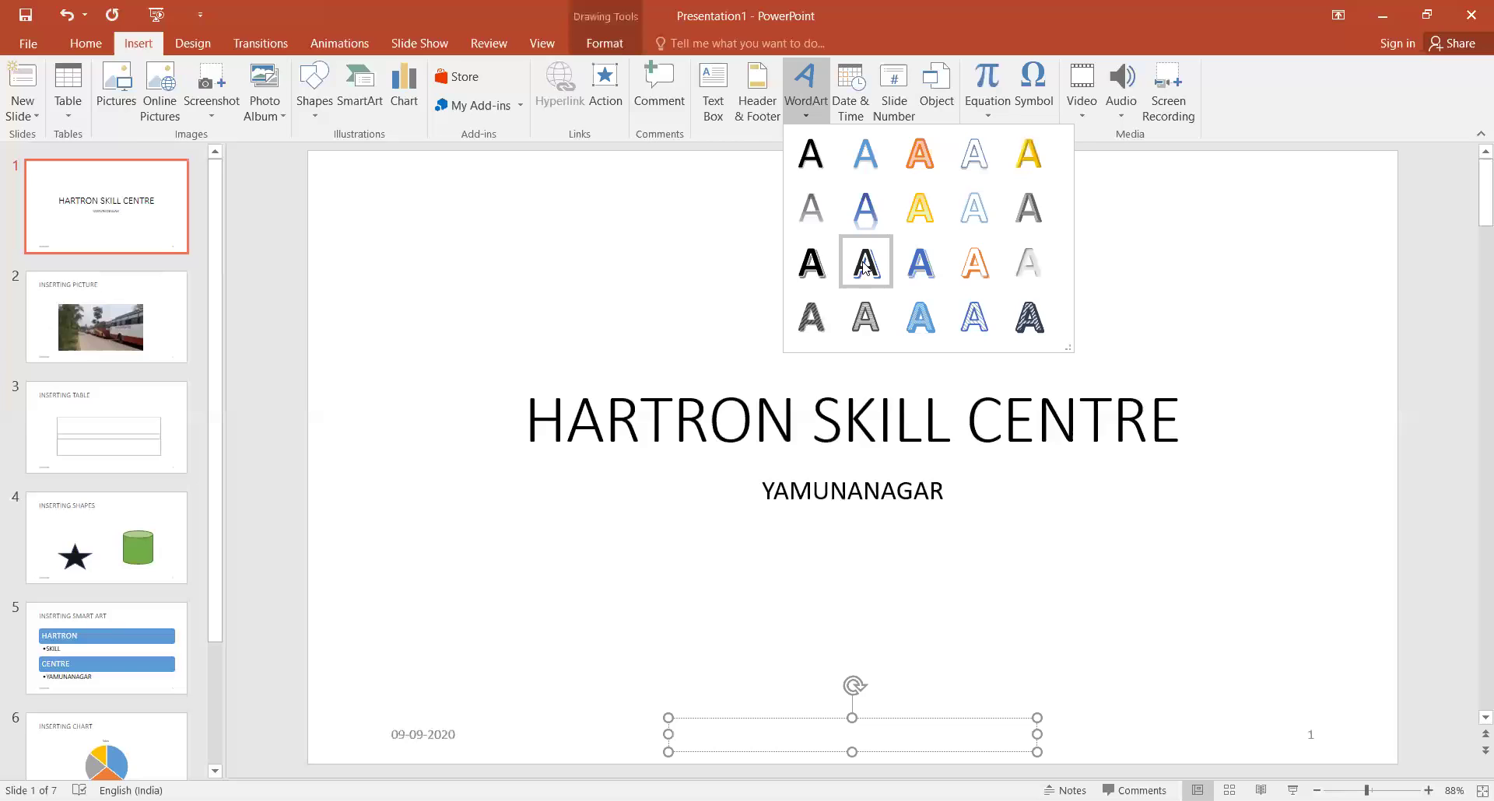
pyautogui.click(864, 266)
pyautogui.moveTo(817, 455); pyautogui.dragTo(752, 397)
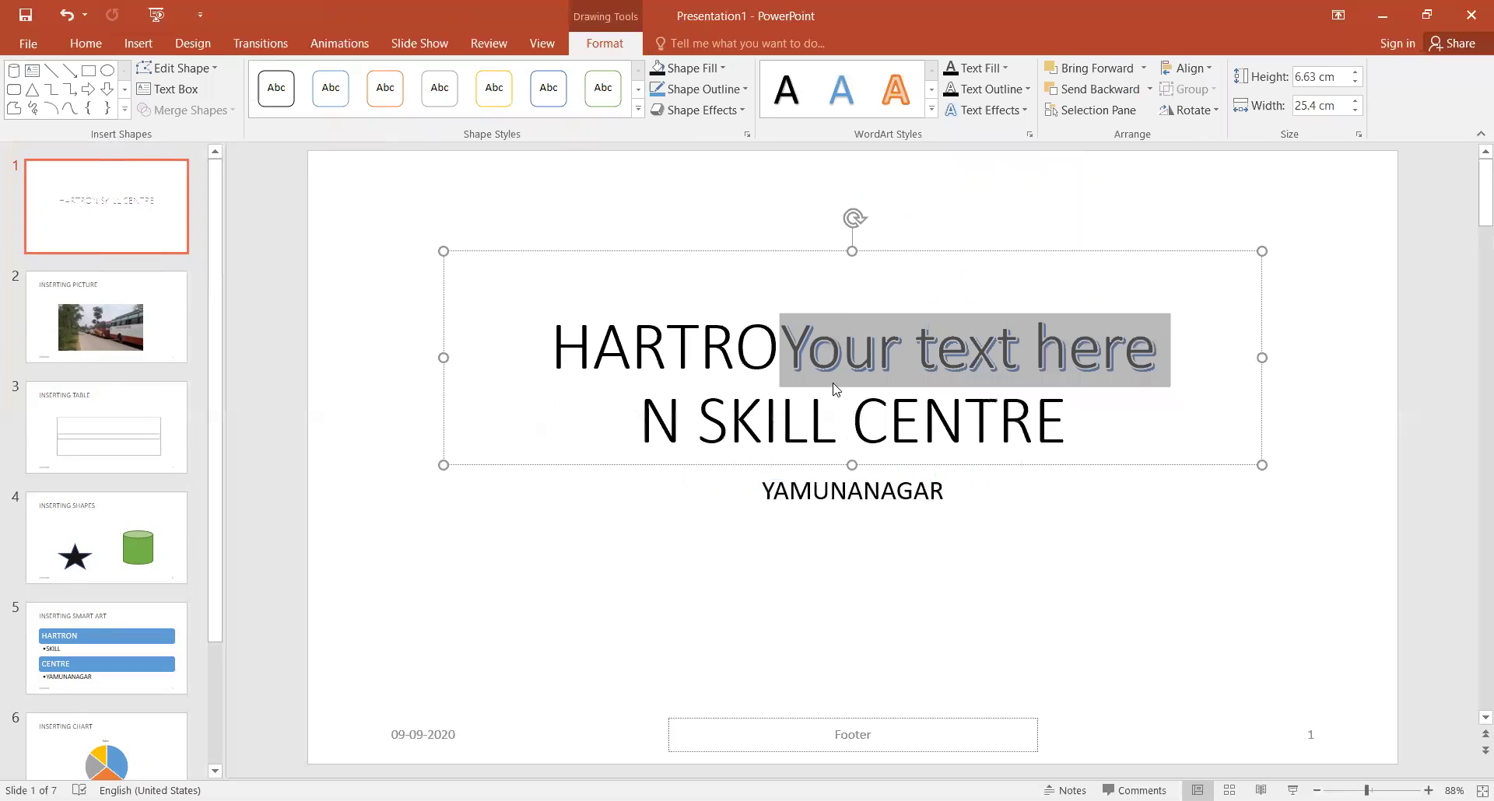
pyautogui.click(848, 327)
pyautogui.click(818, 336)
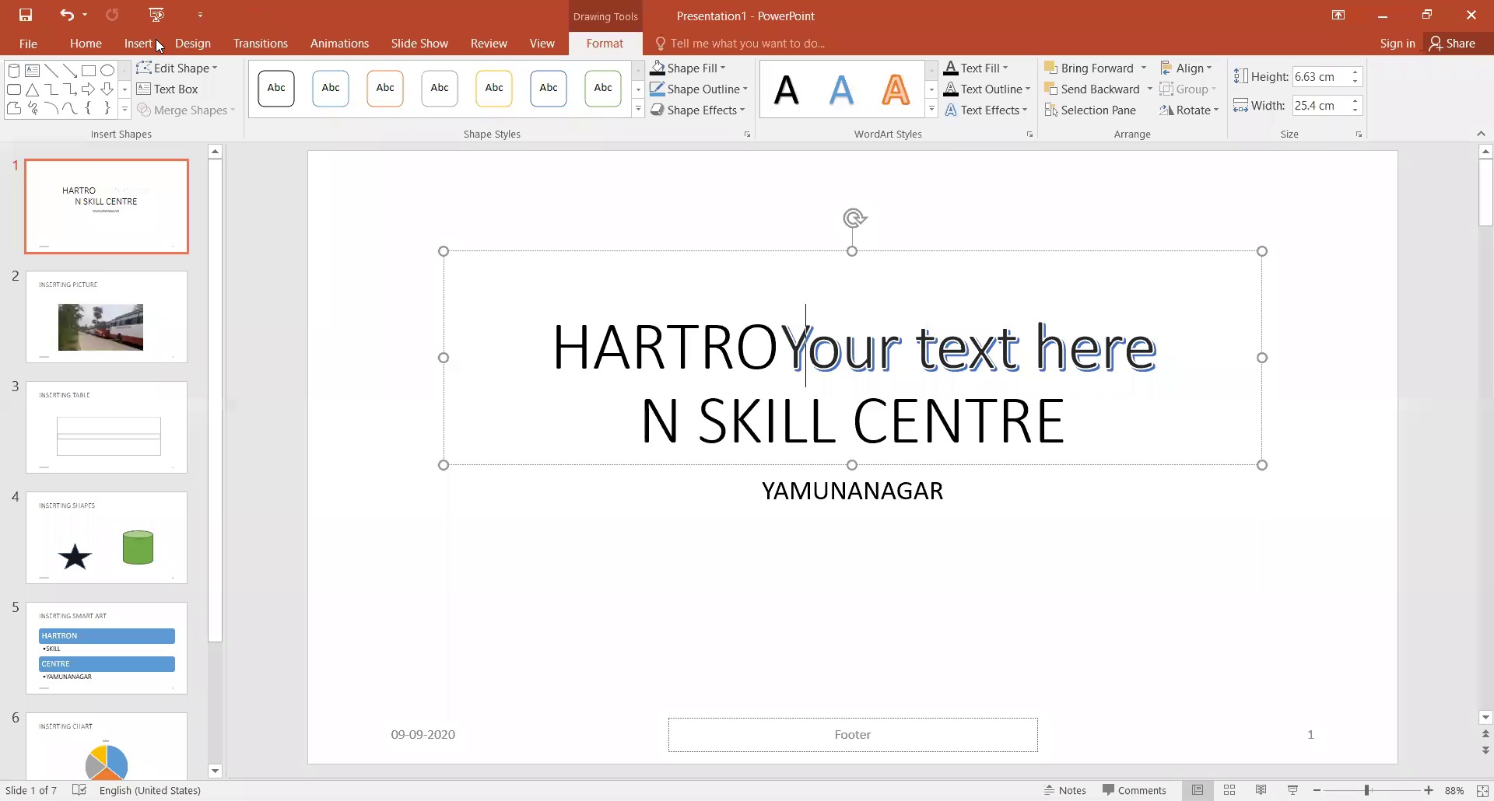
pyautogui.click(1050, 204)
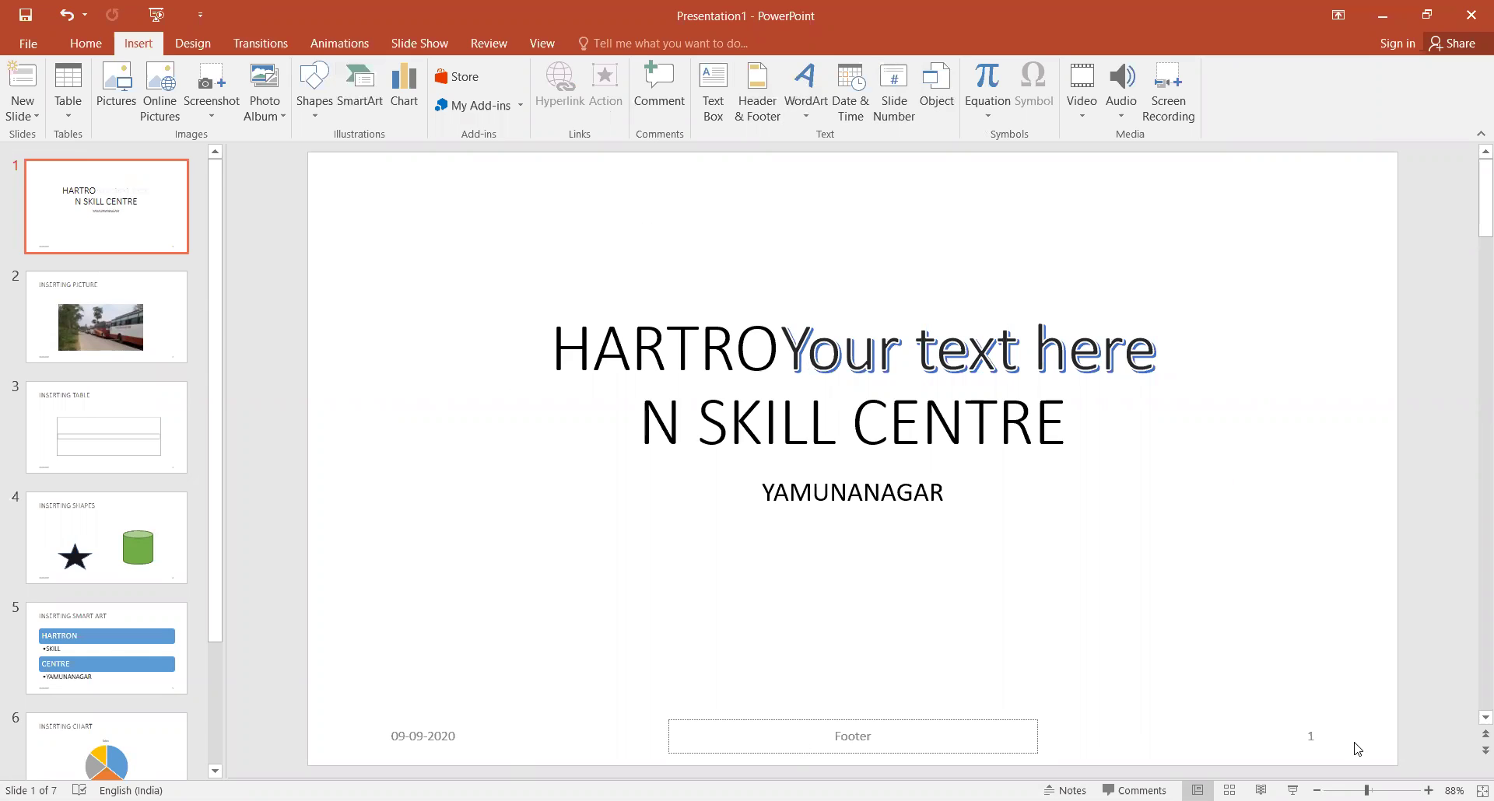
# Step: Insert the built-in Binomial Theorem equation on slide 1 and stretch its box downward above YAMUNANAGAR
pyautogui.scroll(-5, 1354, 749)
pyautogui.scroll(5, 1261, 594)
pyautogui.click(993, 109)
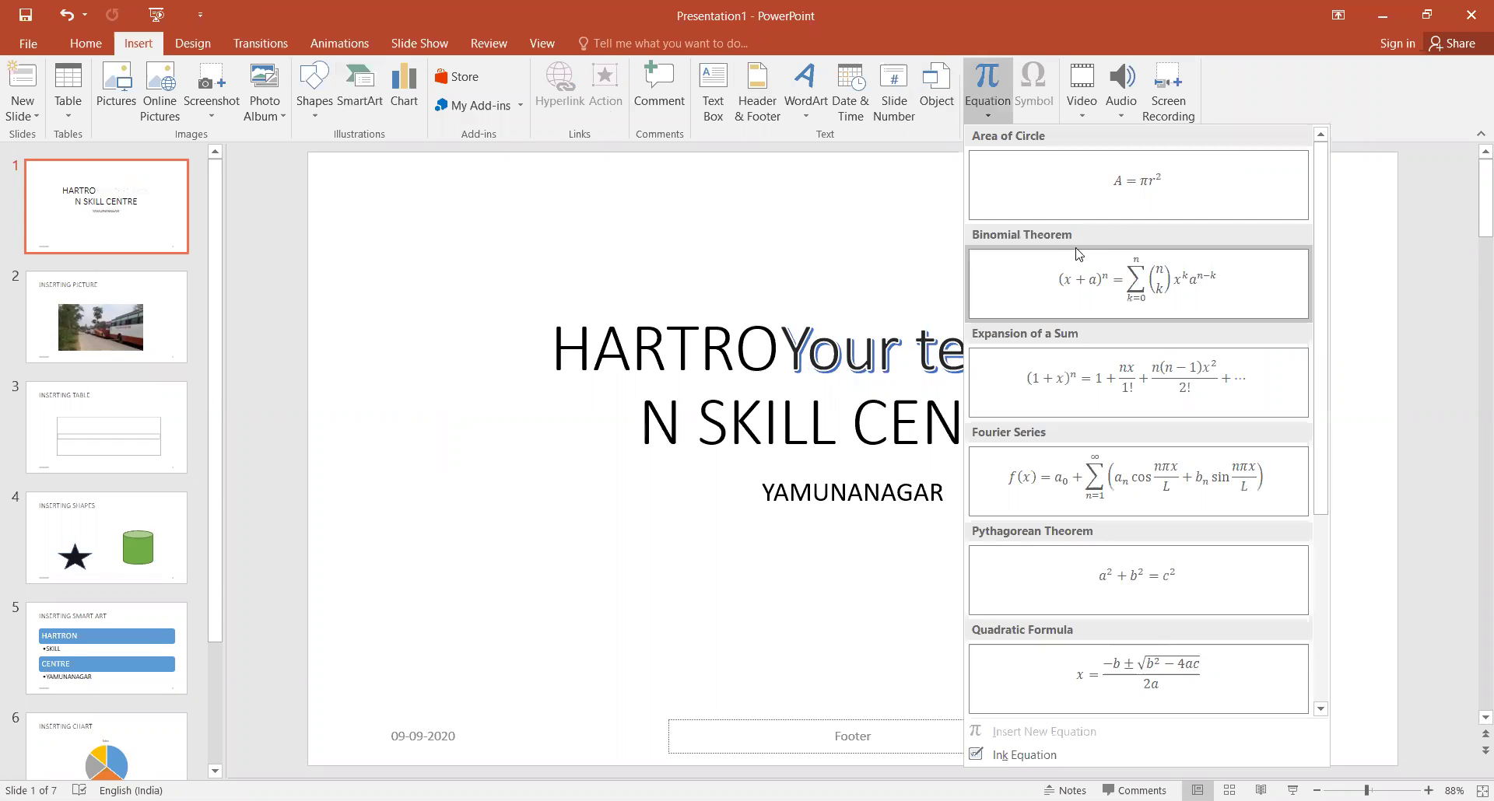
pyautogui.click(1096, 291)
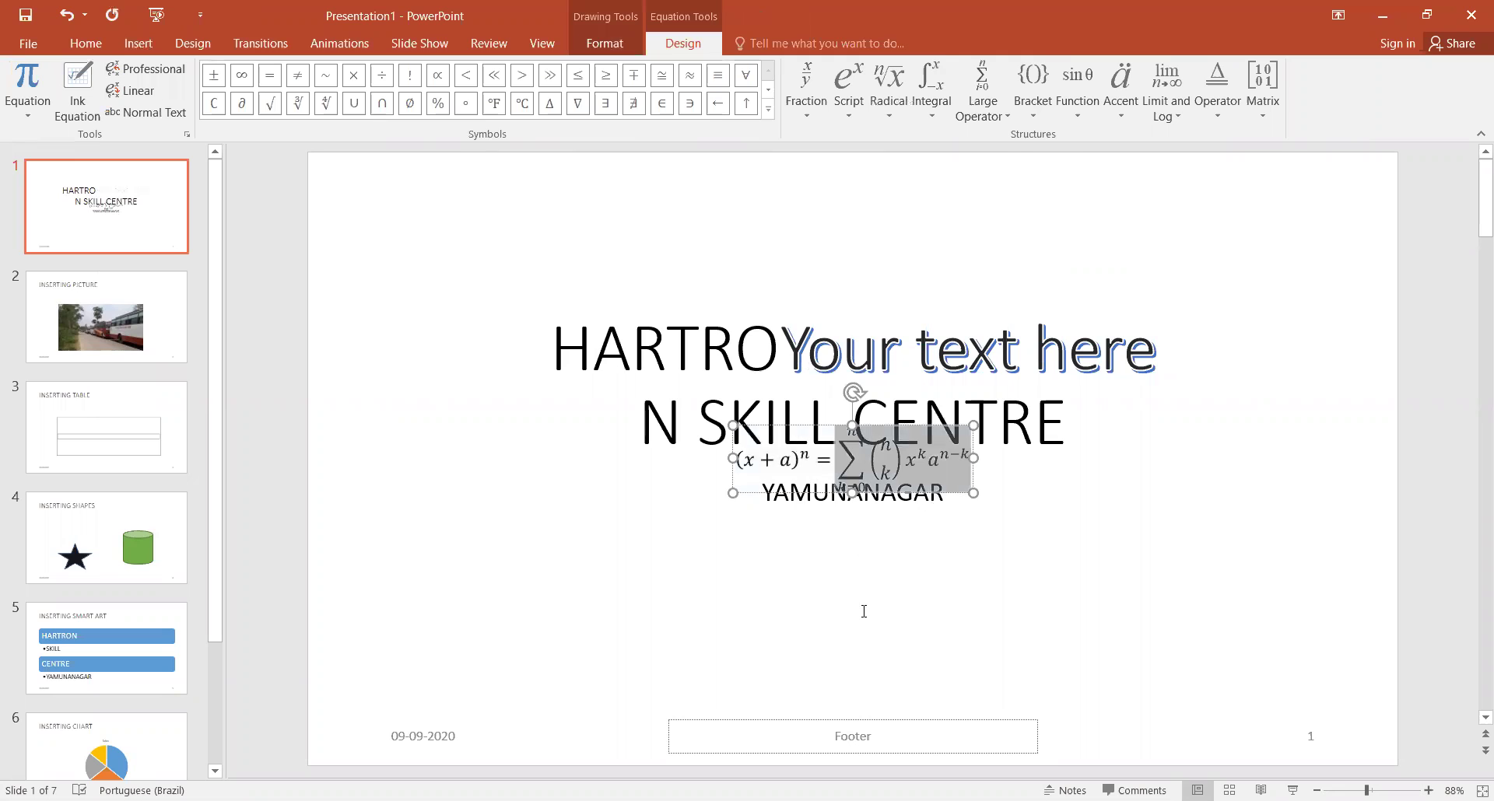
pyautogui.moveTo(853, 492); pyautogui.dragTo(850, 574)
pyautogui.click(856, 436)
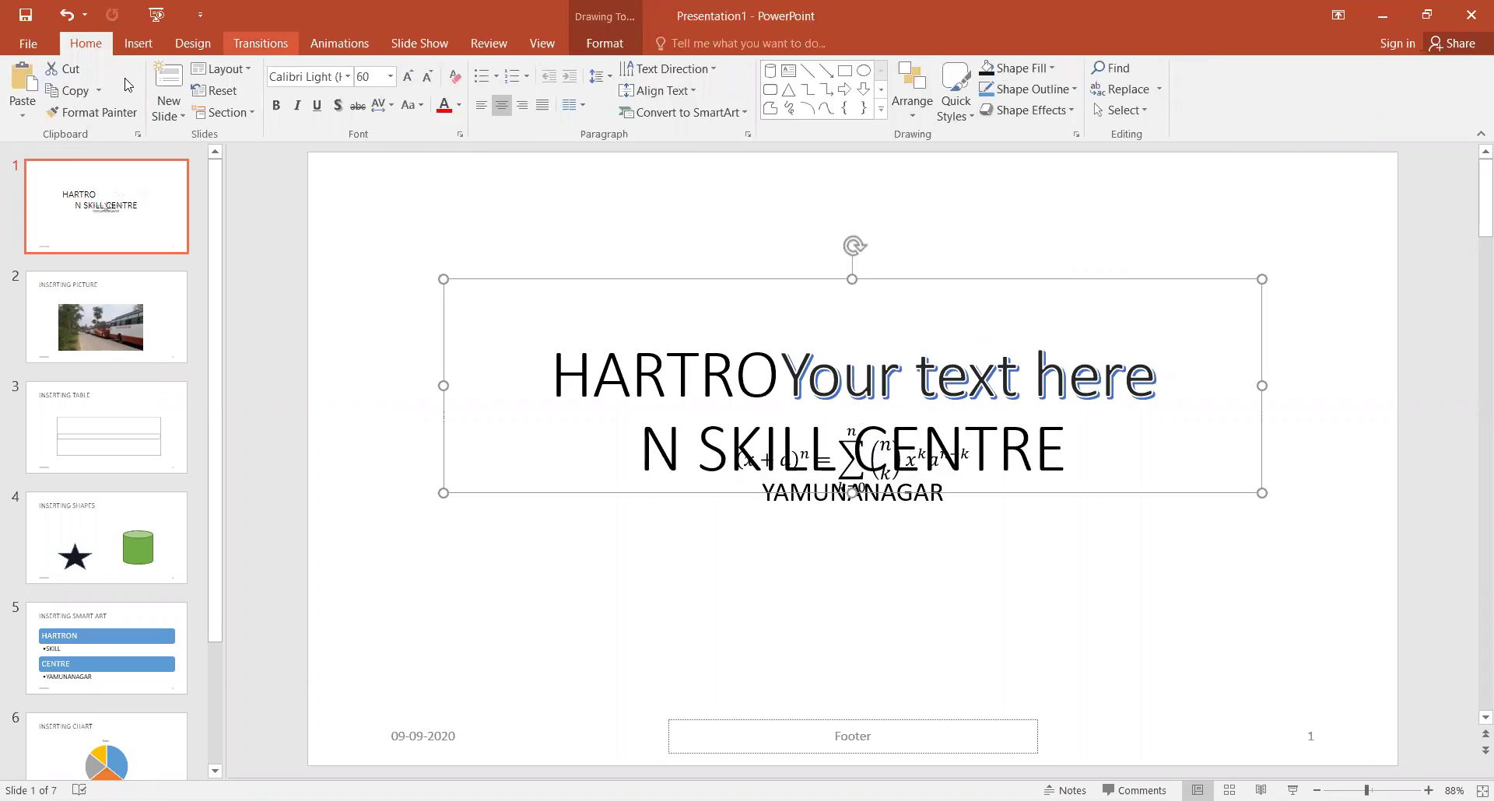
pyautogui.click(139, 45)
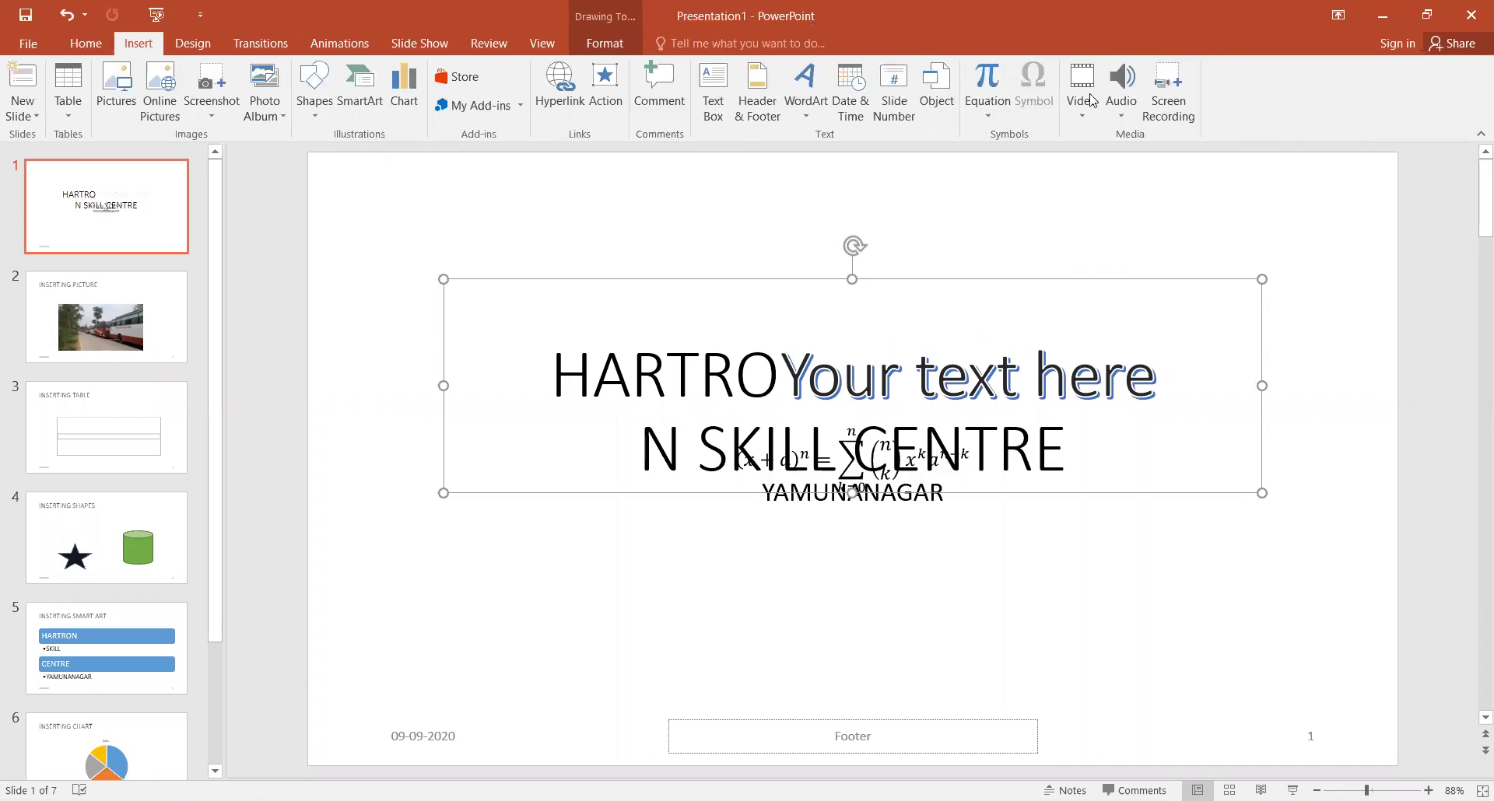
pyautogui.click(1082, 117)
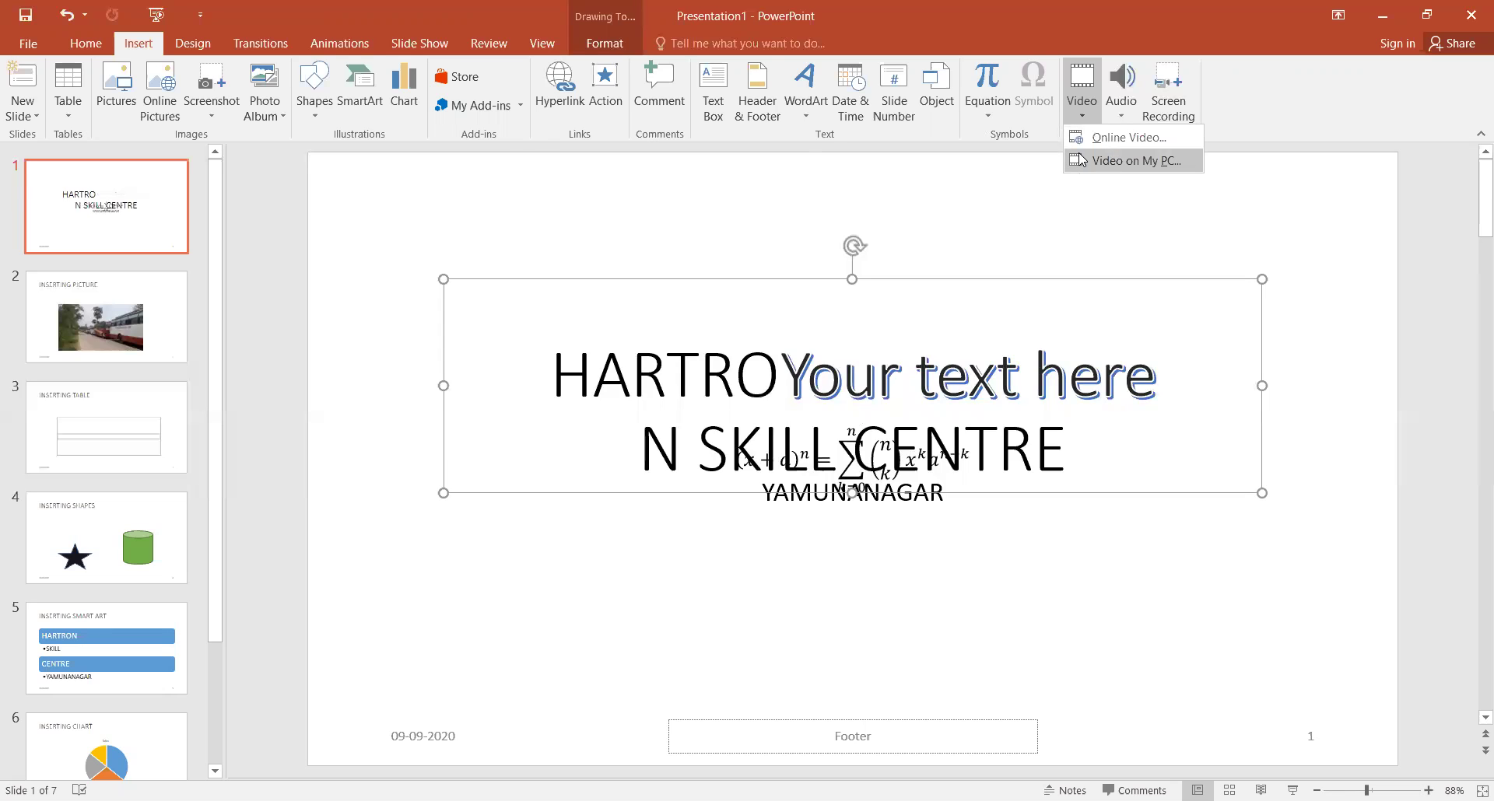
pyautogui.click(1080, 161)
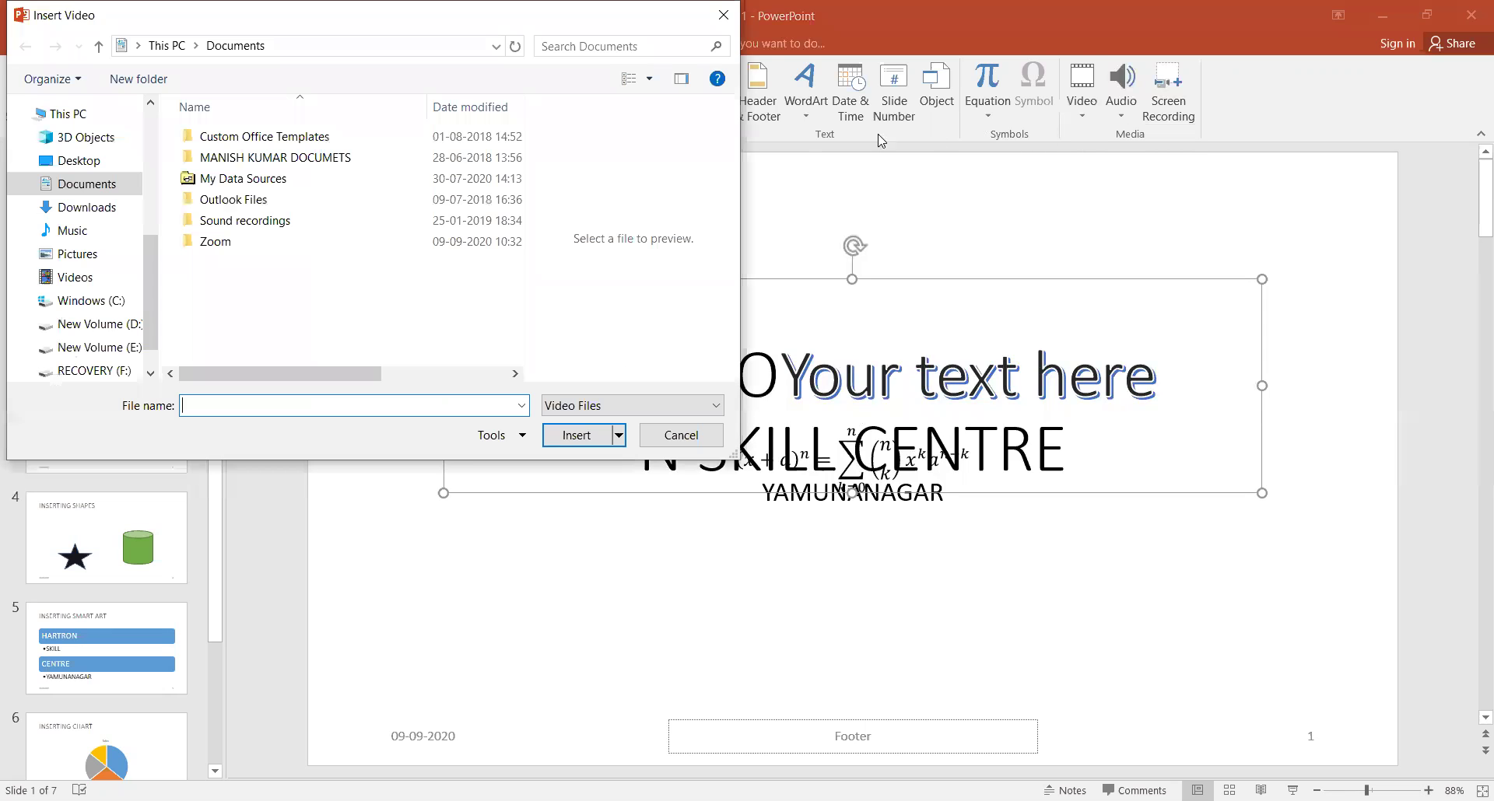
pyautogui.click(75, 277)
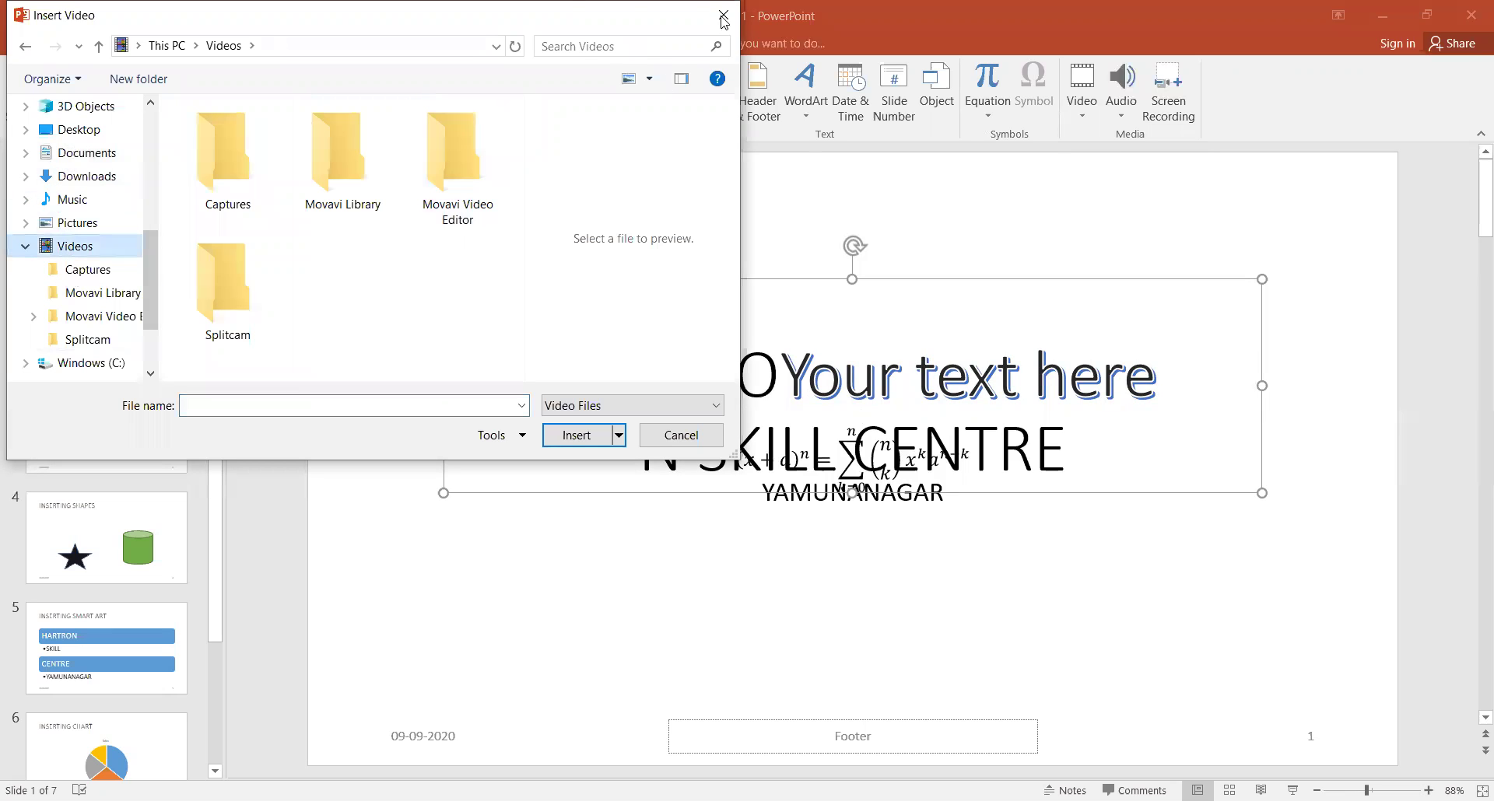
pyautogui.press('Escape')
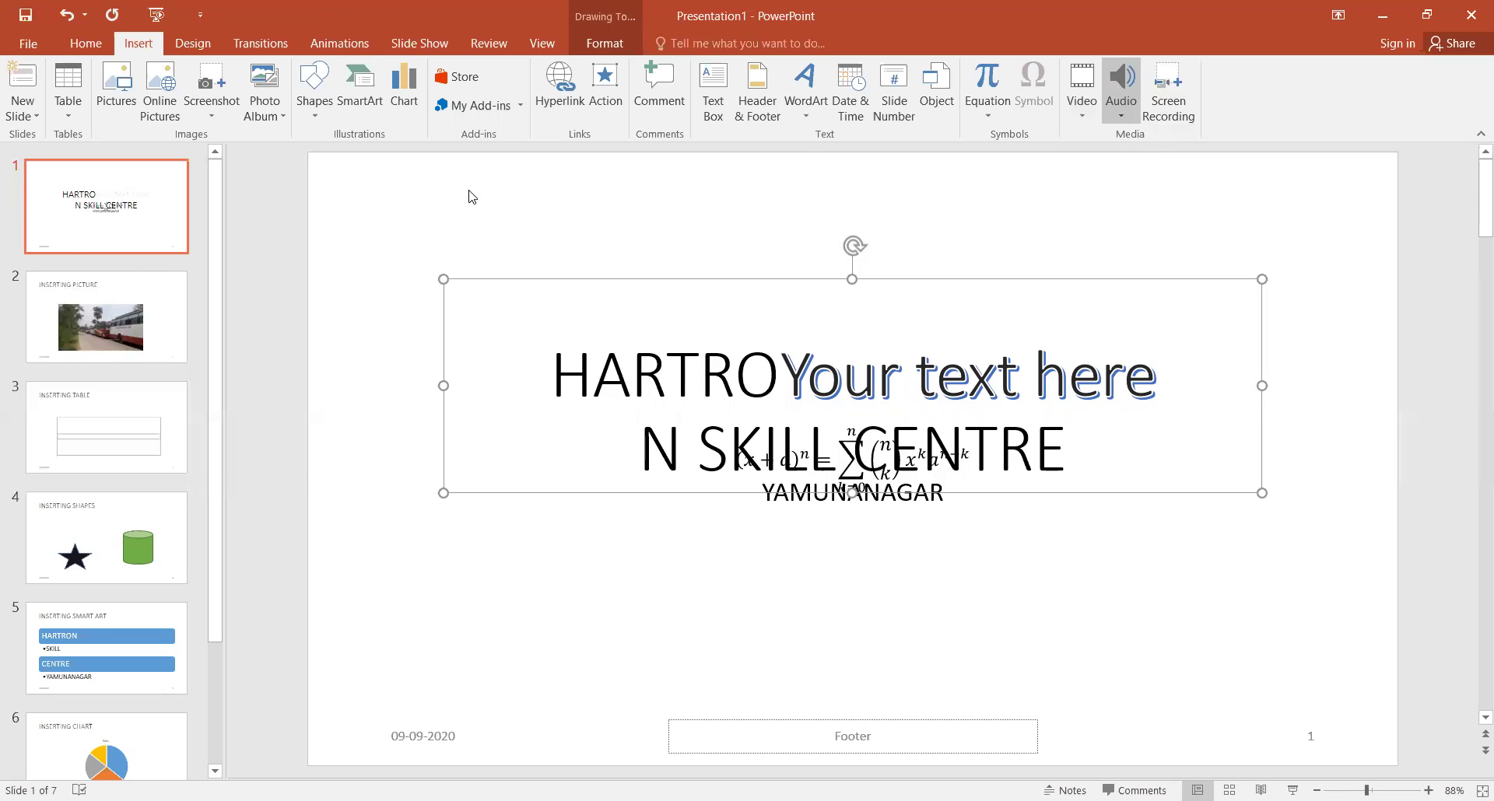
pyautogui.click(59, 231)
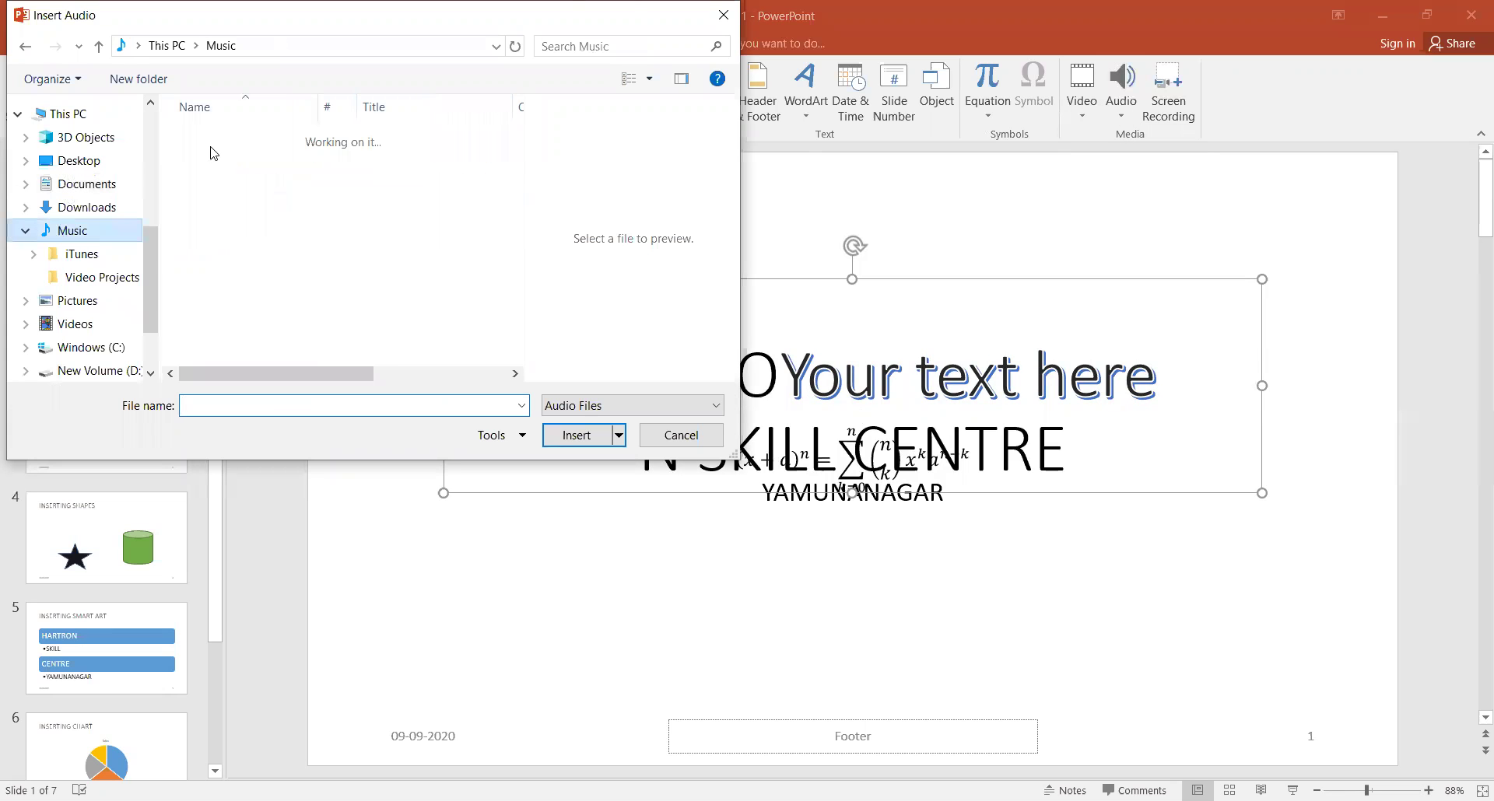
pyautogui.click(719, 18)
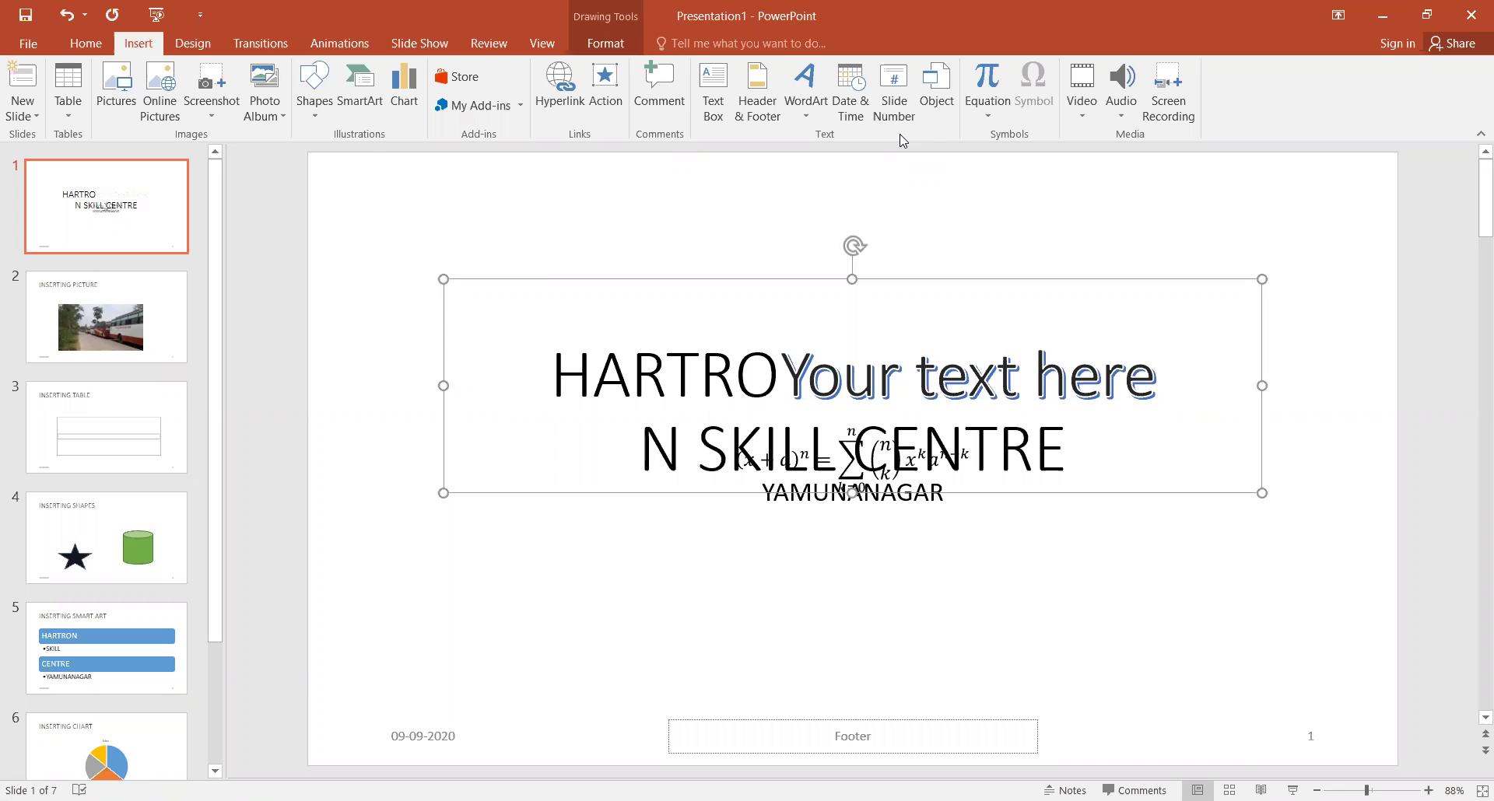
# Step: Look over the Transitions, Animations, Slide Show and View ribbon options
pyautogui.click(264, 44)
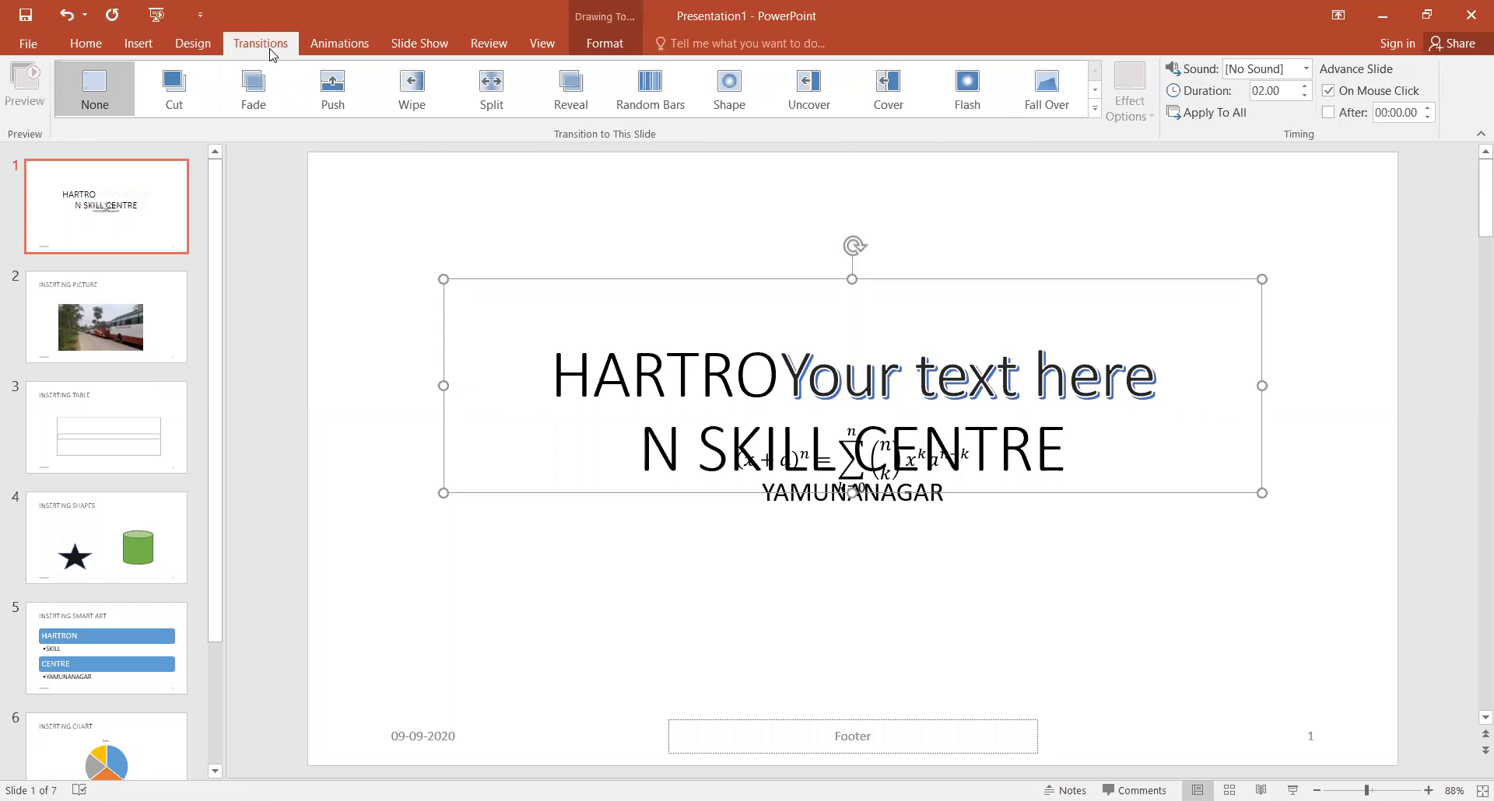
pyautogui.click(361, 41)
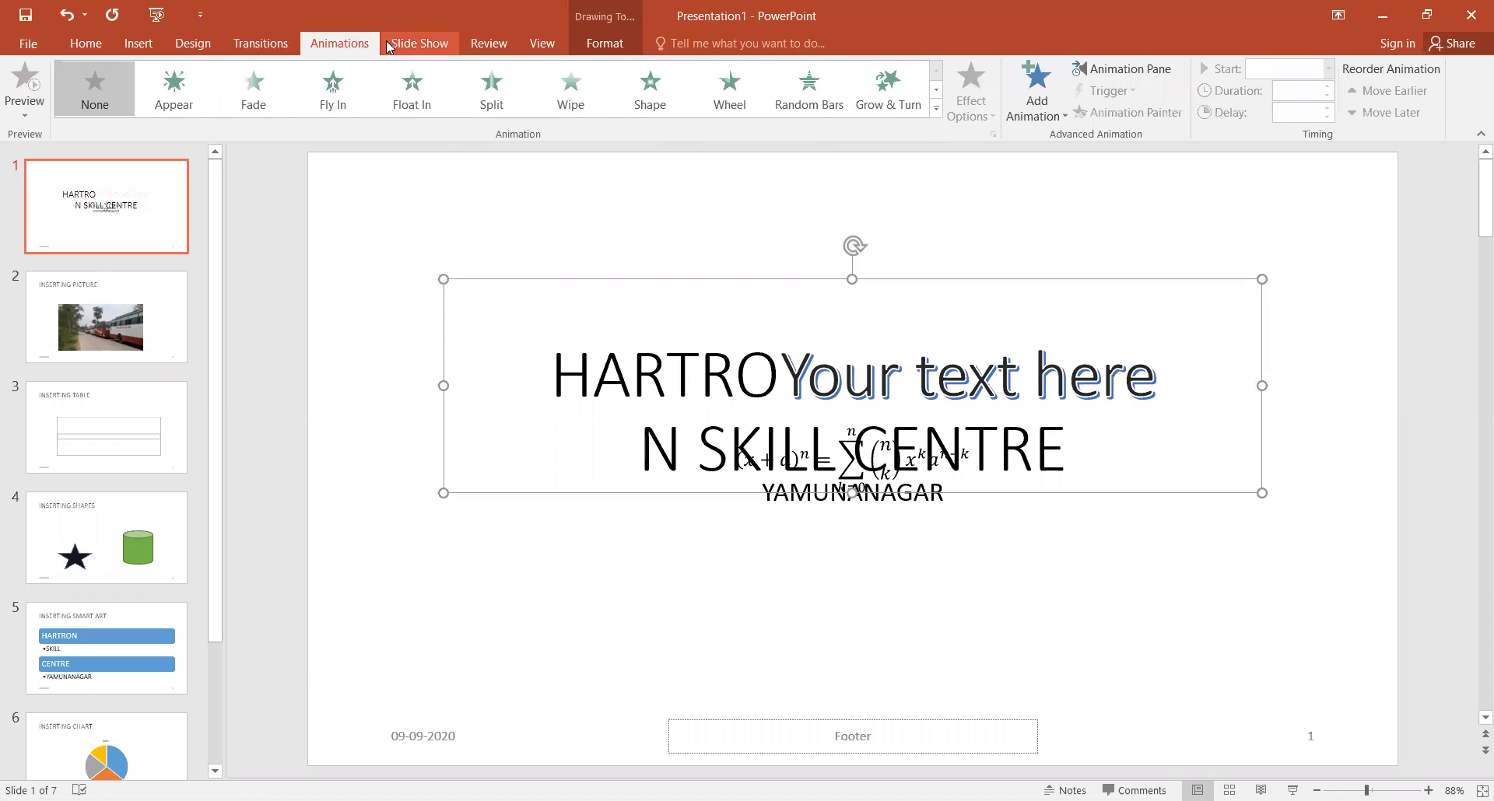
pyautogui.click(445, 42)
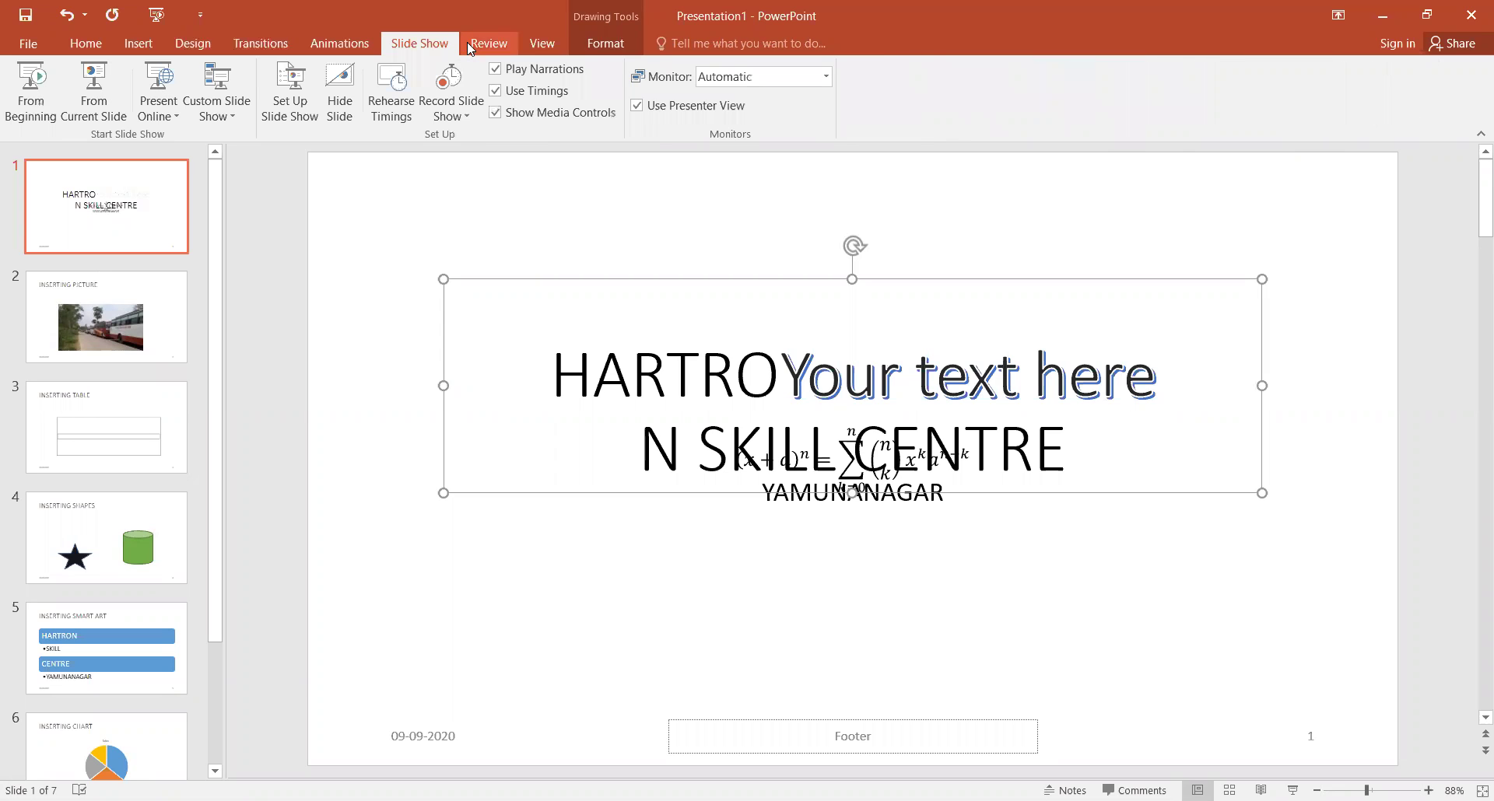
pyautogui.click(544, 45)
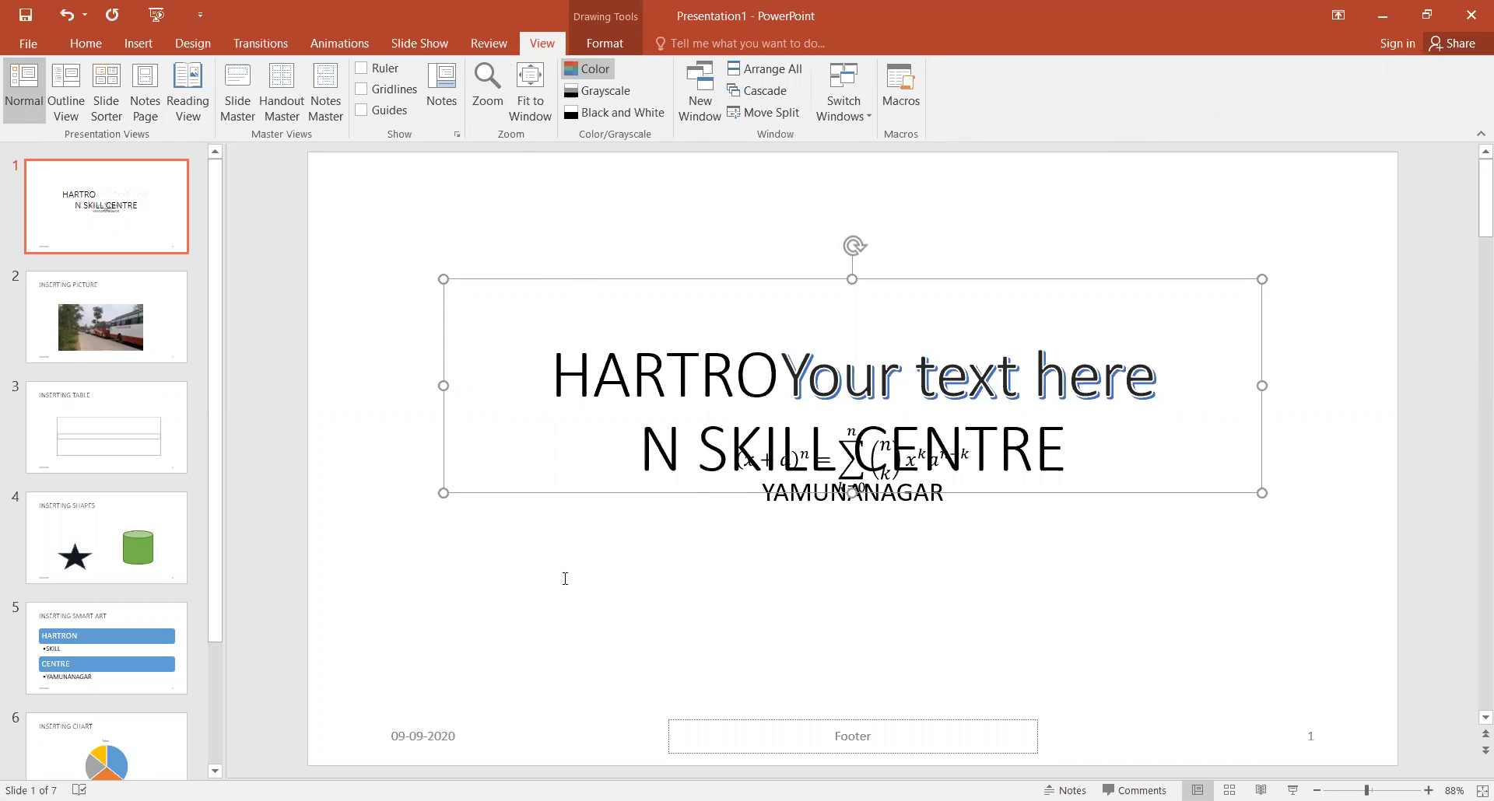
# Step: Select slide 4, INSERTING SHAPES, and bring up the Design themes gallery
pyautogui.click(107, 537)
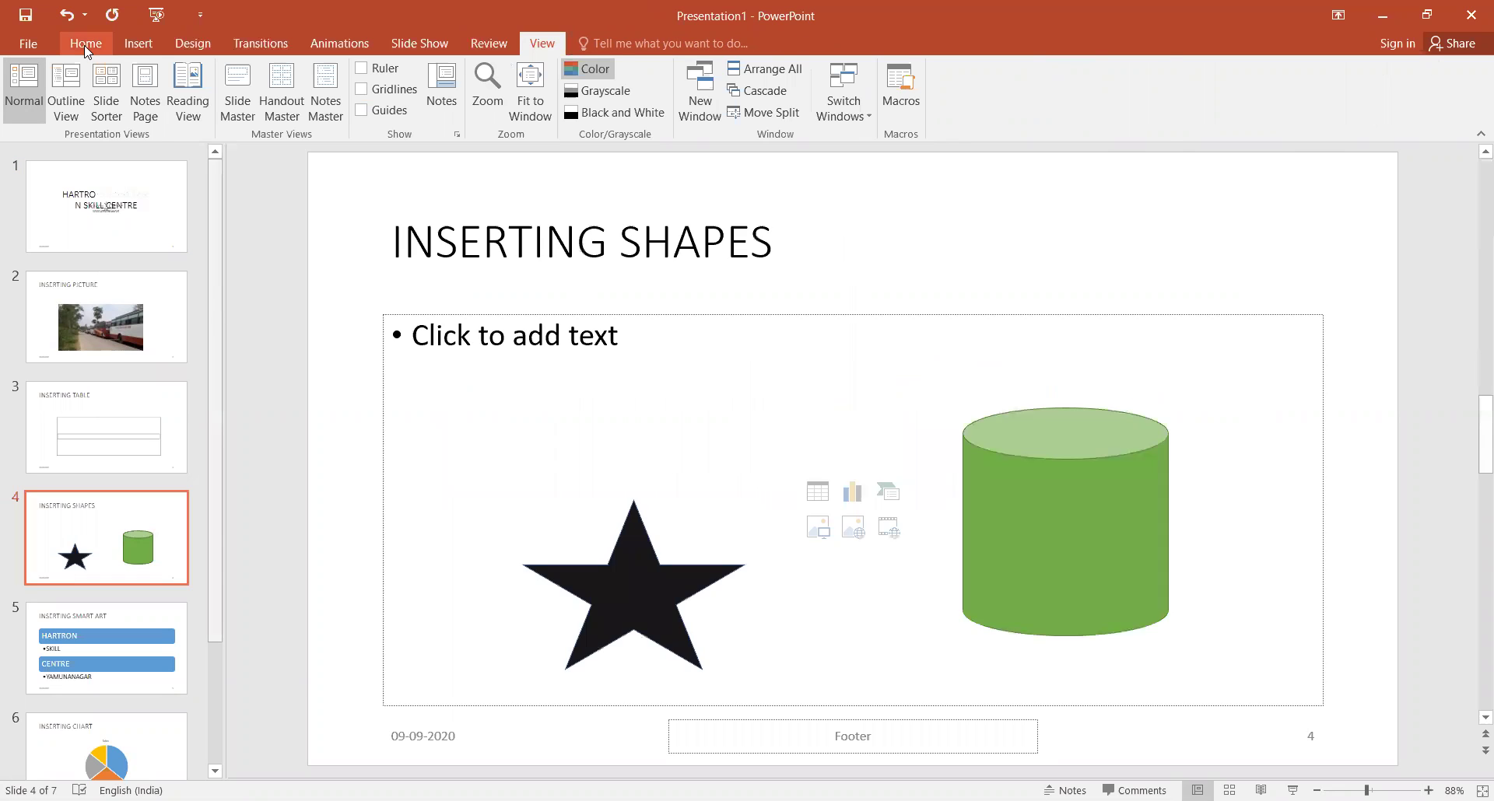
pyautogui.click(86, 46)
pyautogui.click(130, 44)
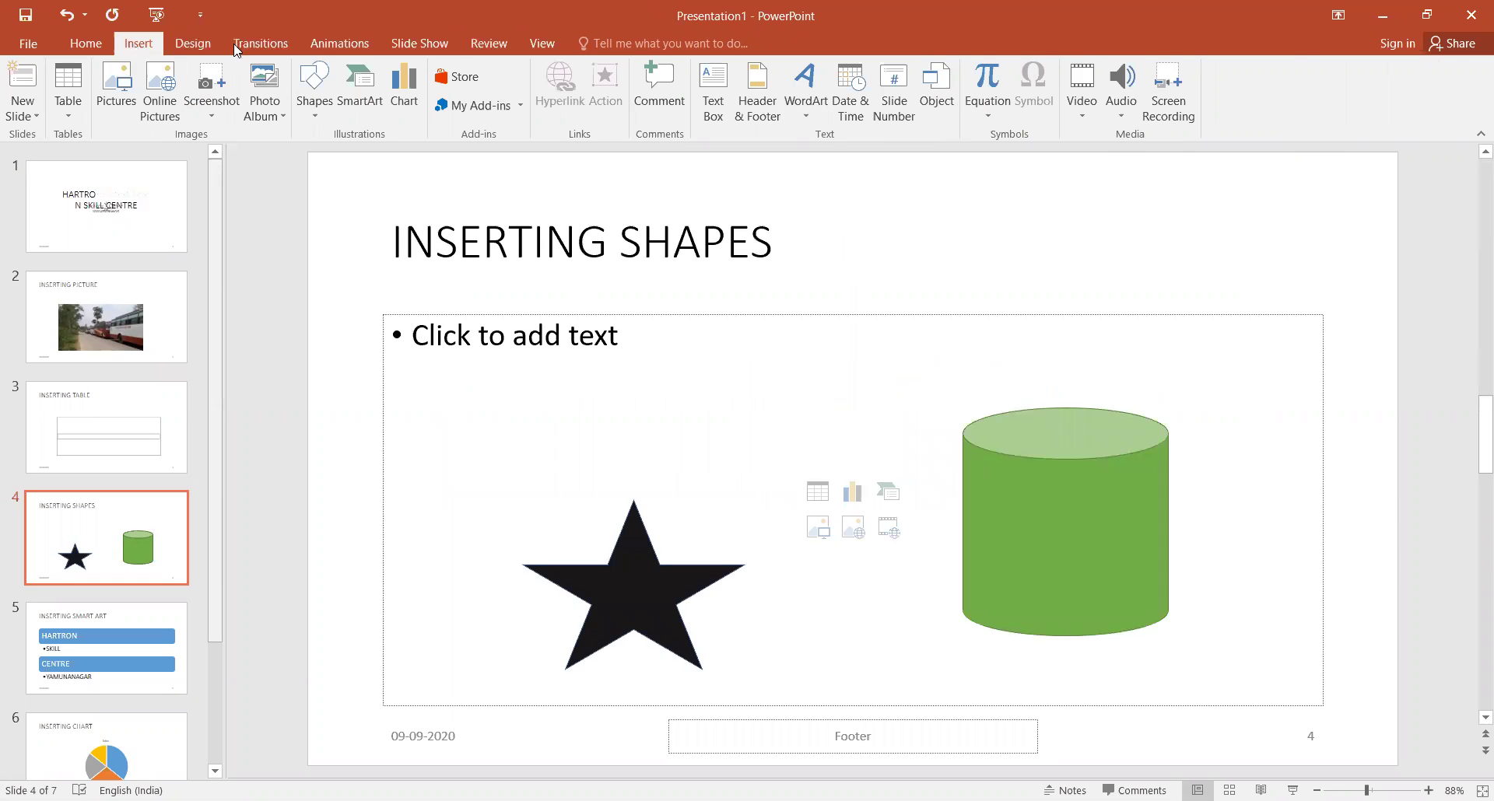
pyautogui.click(195, 45)
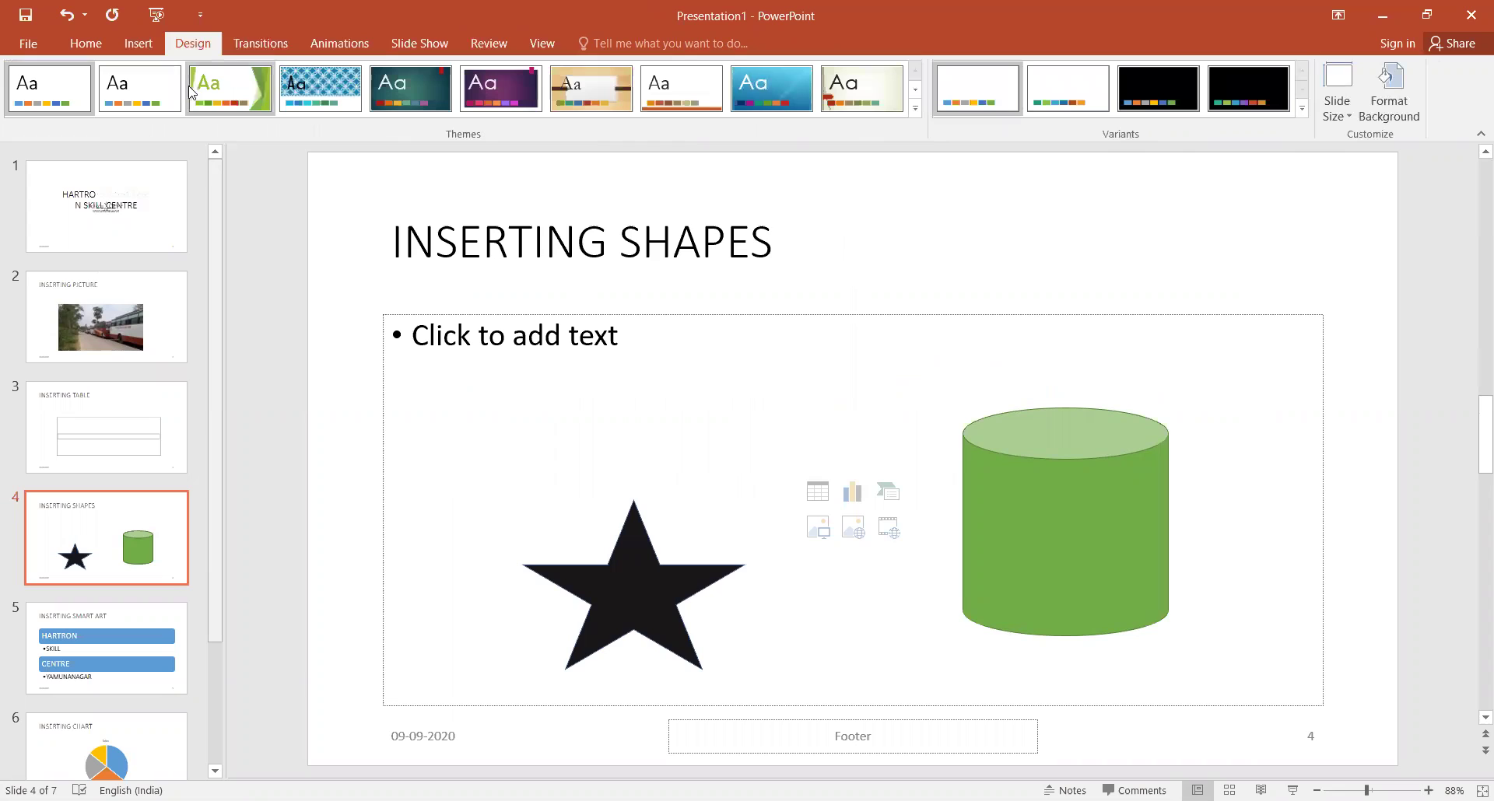
# Step: From slide 1, apply the Ion theme, ending with an orange theme on all slides
pyautogui.click(106, 226)
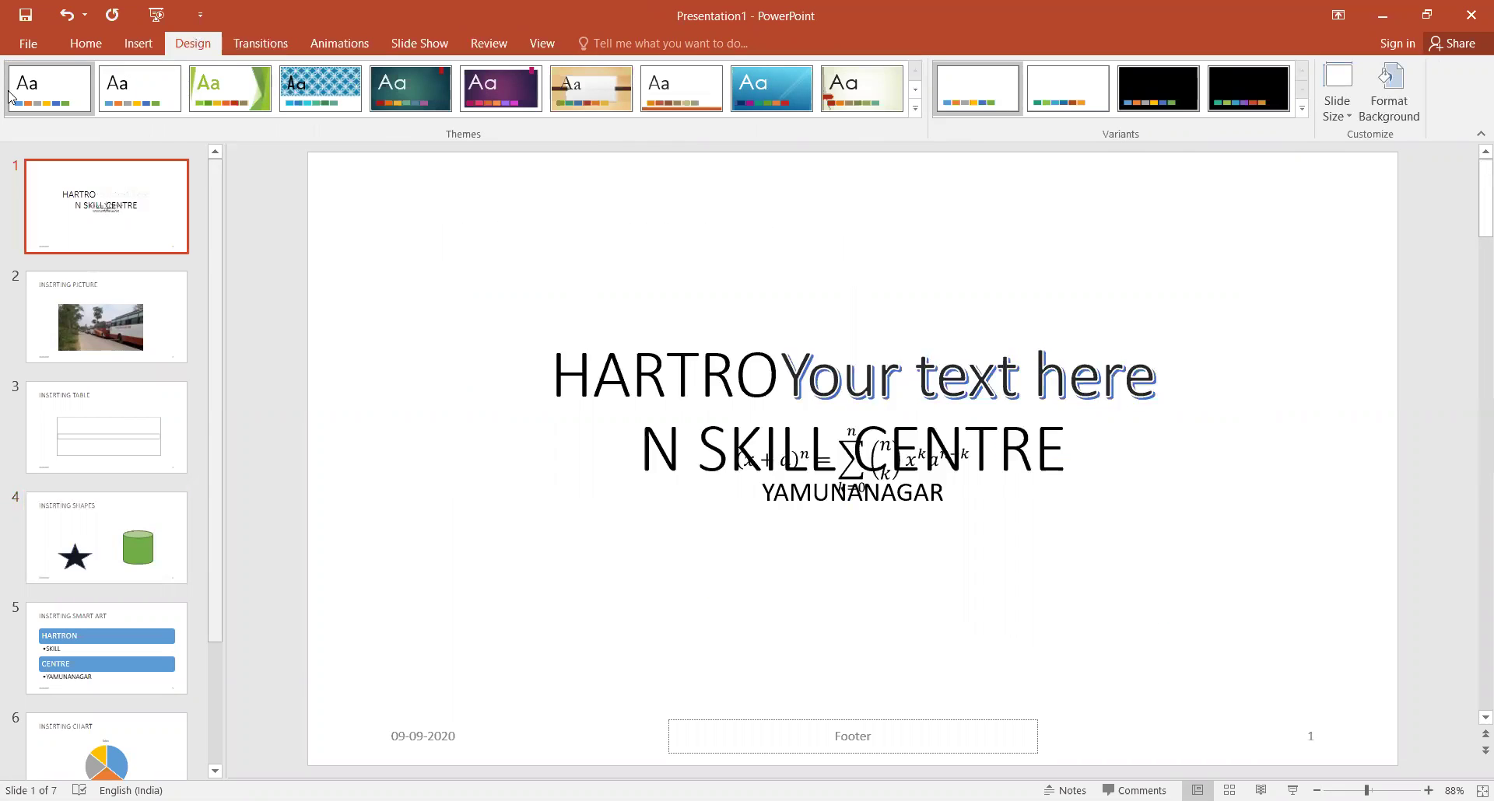
pyautogui.click(398, 86)
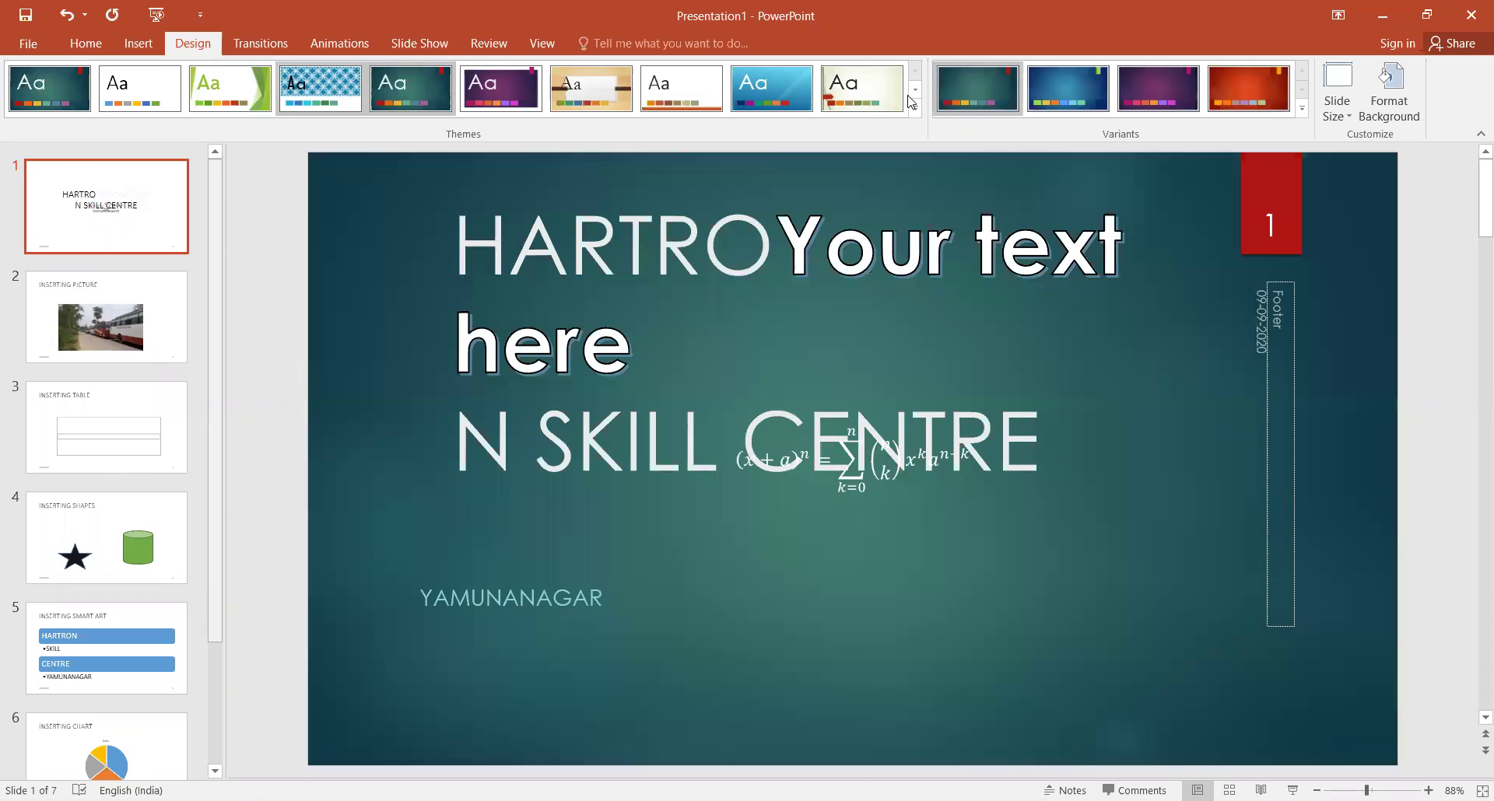
pyautogui.scroll(-1, 426, 84)
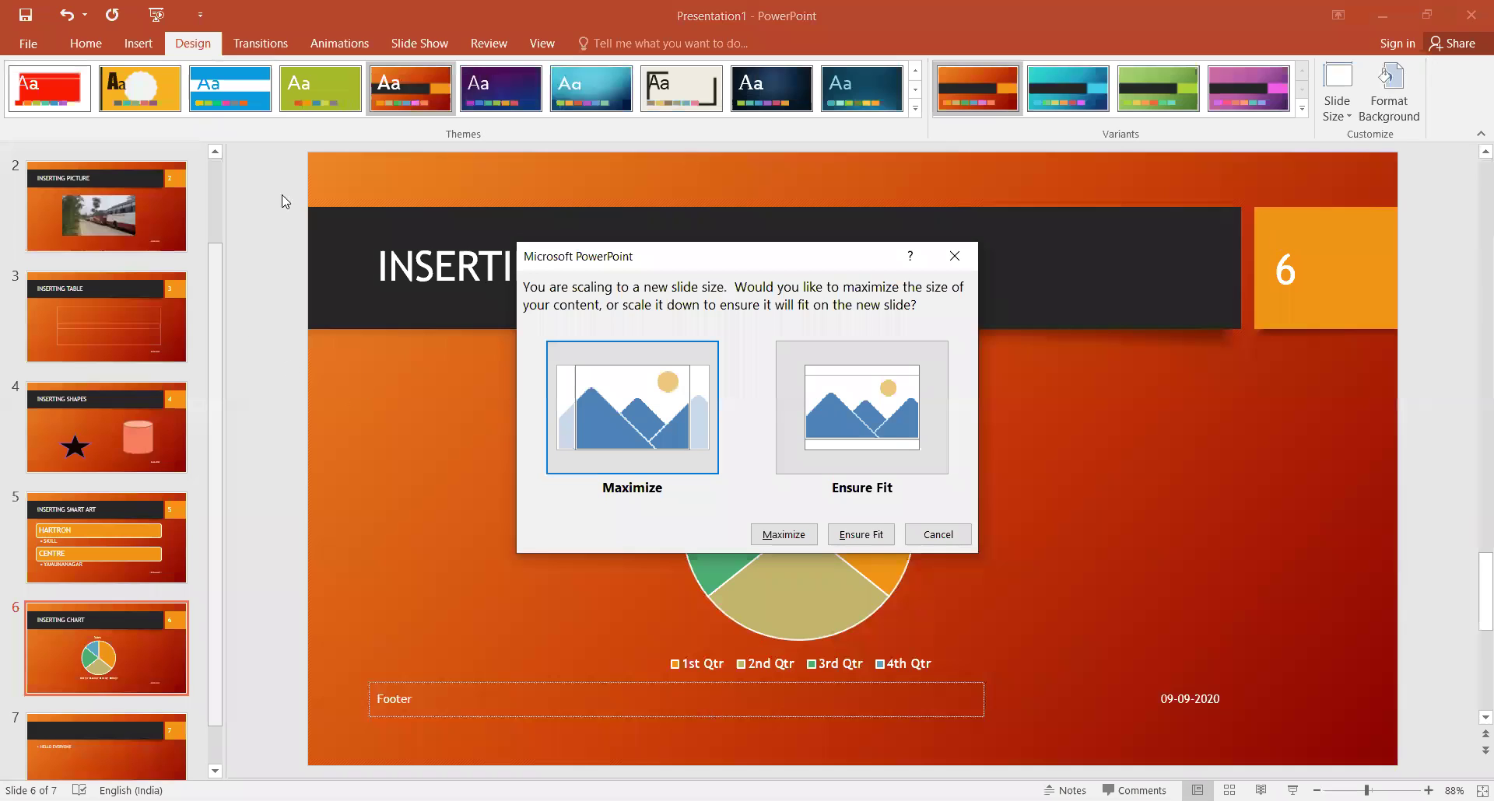
# Step: Dismiss the slide-size scaling prompt and switch every slide to the dark blue textured theme
pyautogui.press('Escape')
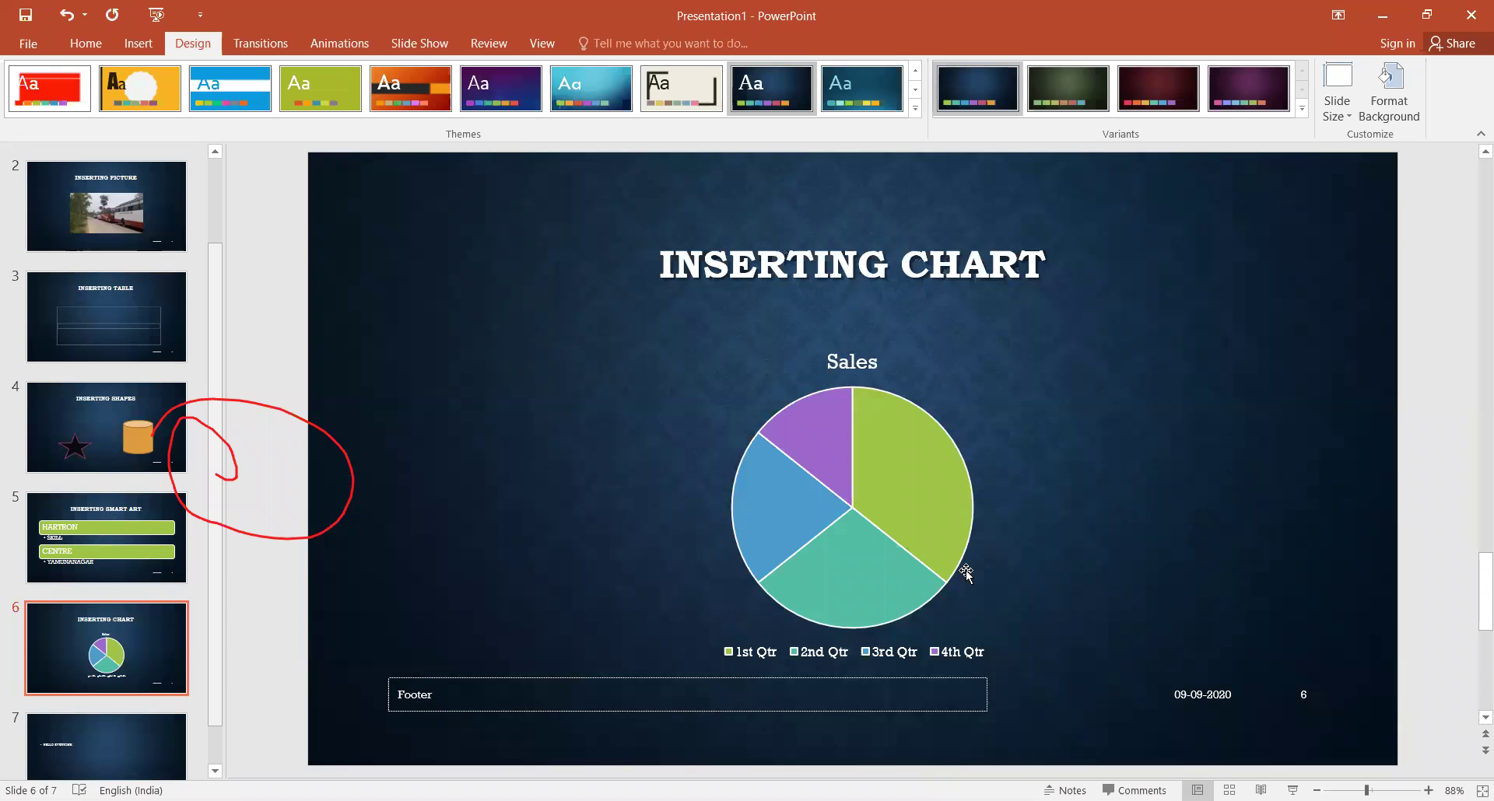
pyautogui.click(138, 44)
pyautogui.click(204, 43)
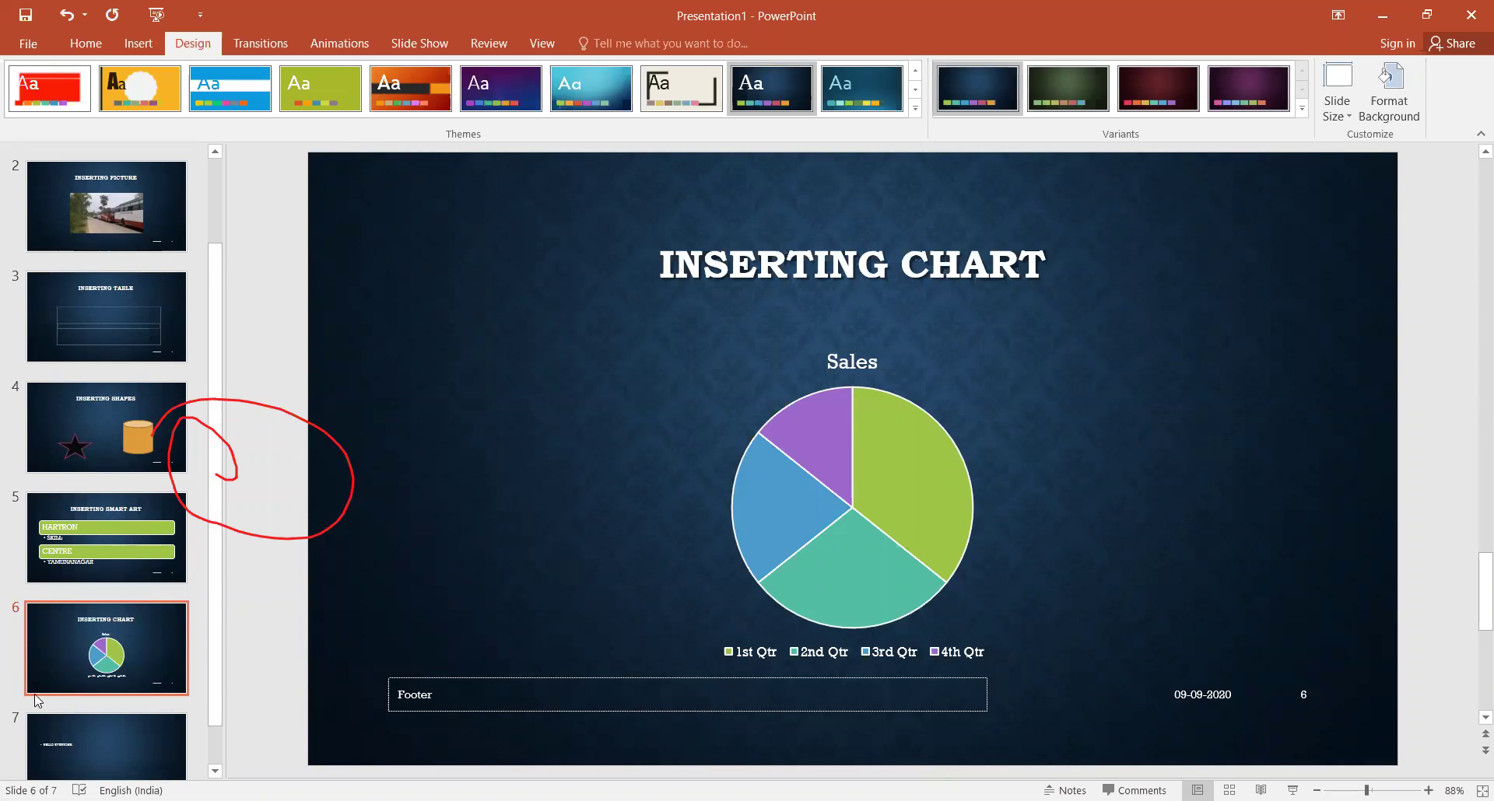